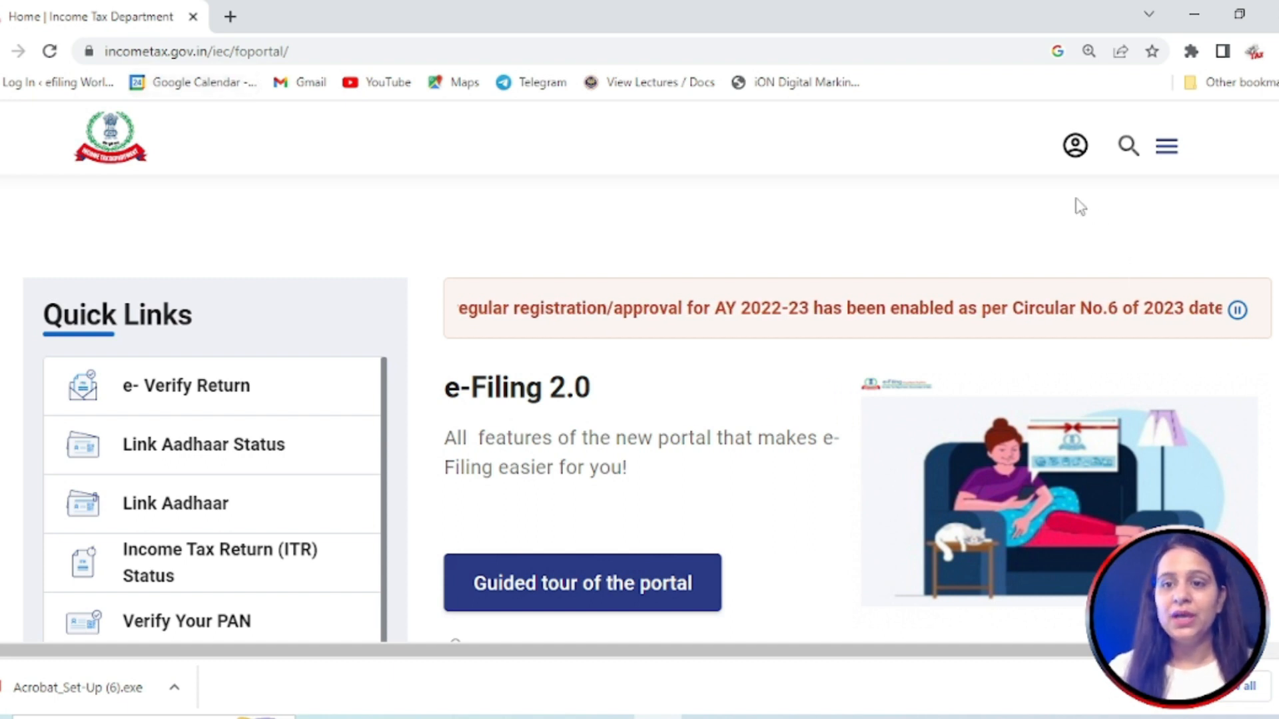
# Open the e-Filing portal's login page and submit the account's user ID
pyautogui.click(1077, 158)
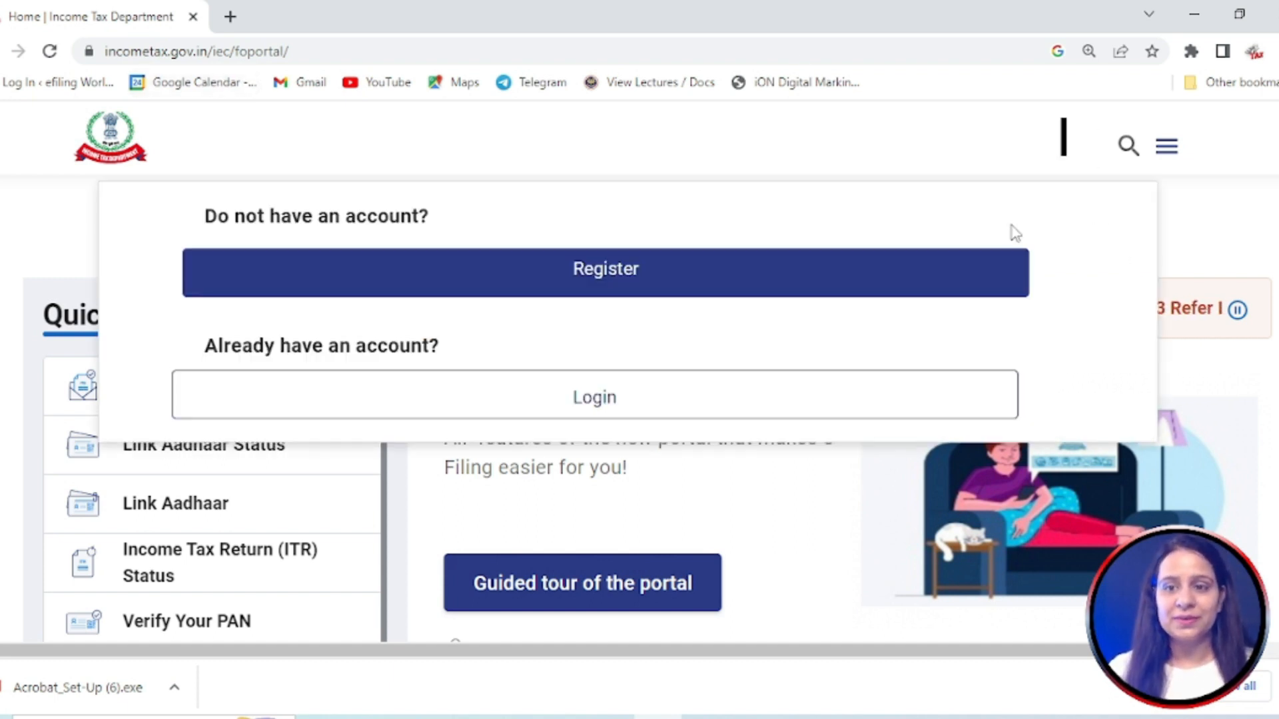
pyautogui.click(591, 413)
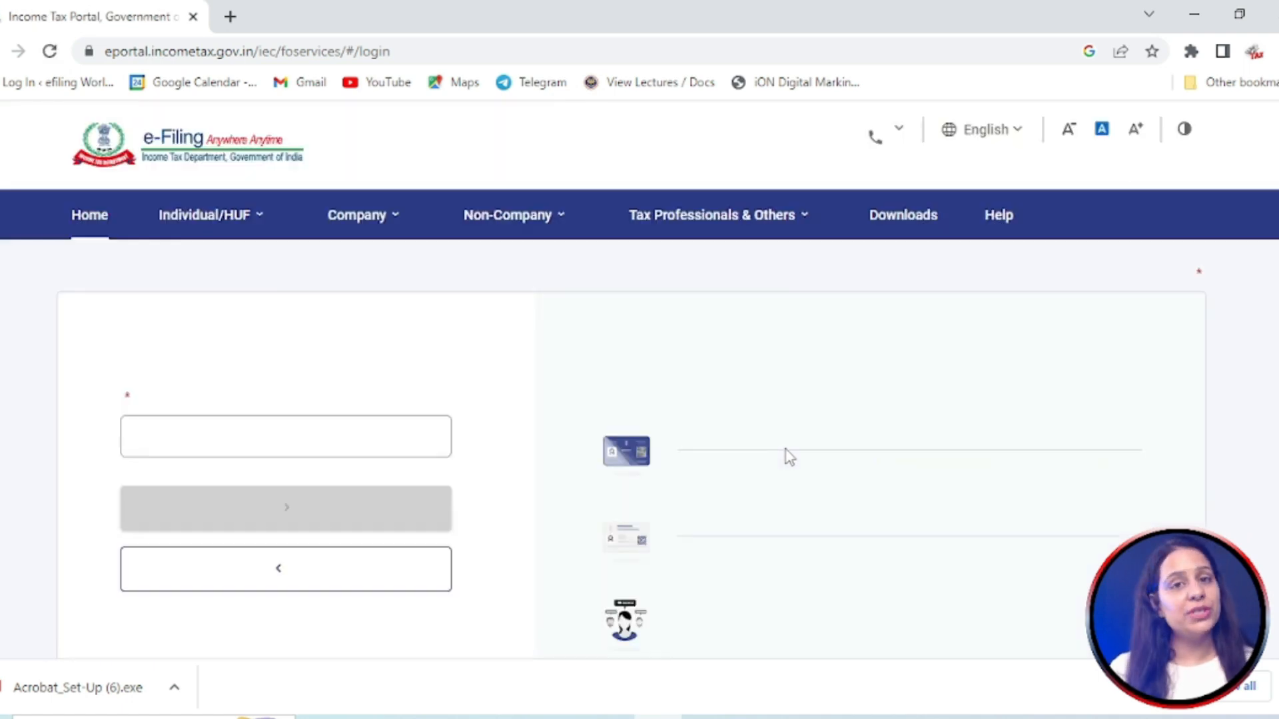
pyautogui.click(280, 471)
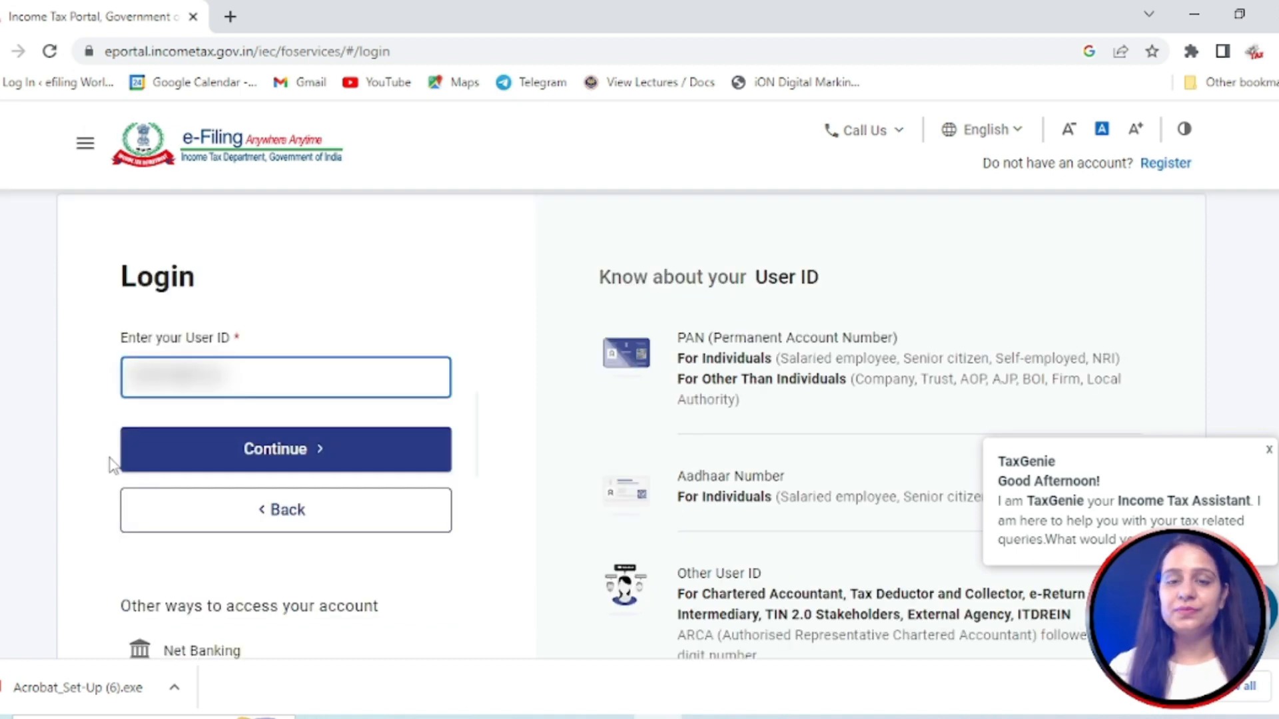
pyautogui.click(272, 459)
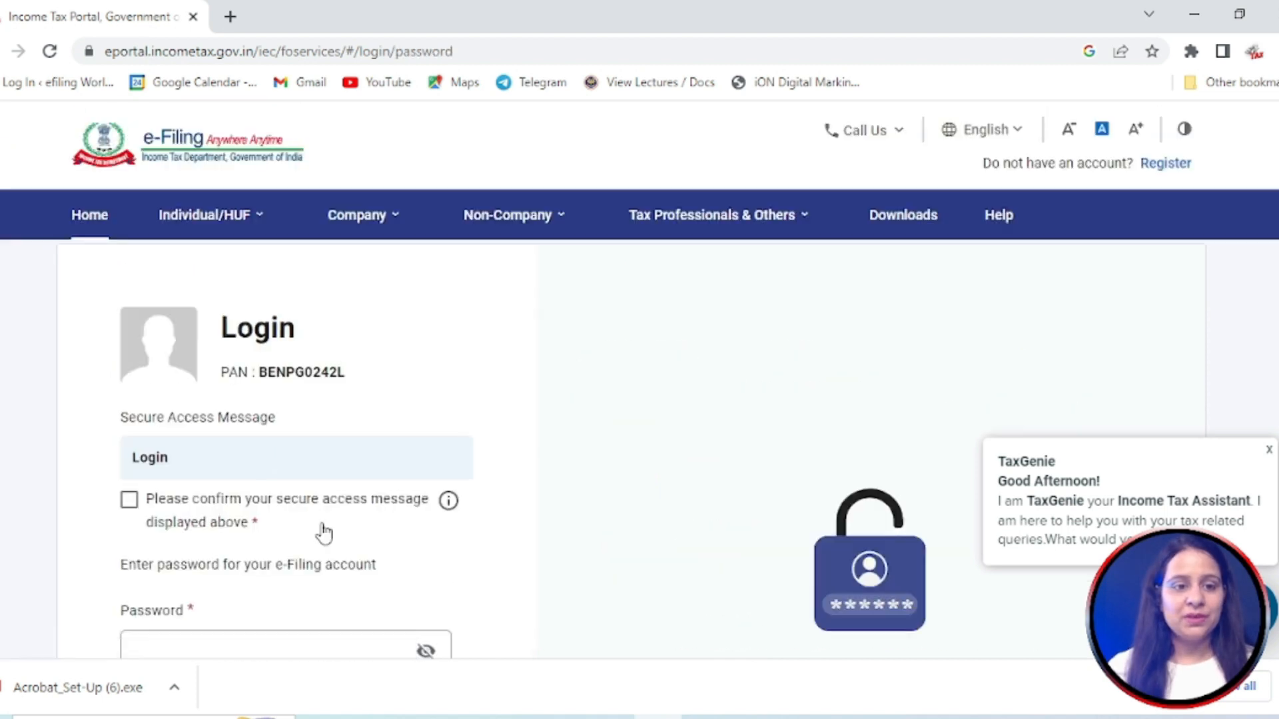
# Confirm the secure access message, enter the account password and log in
pyautogui.scroll(-3, 189, 491)
pyautogui.click(130, 303)
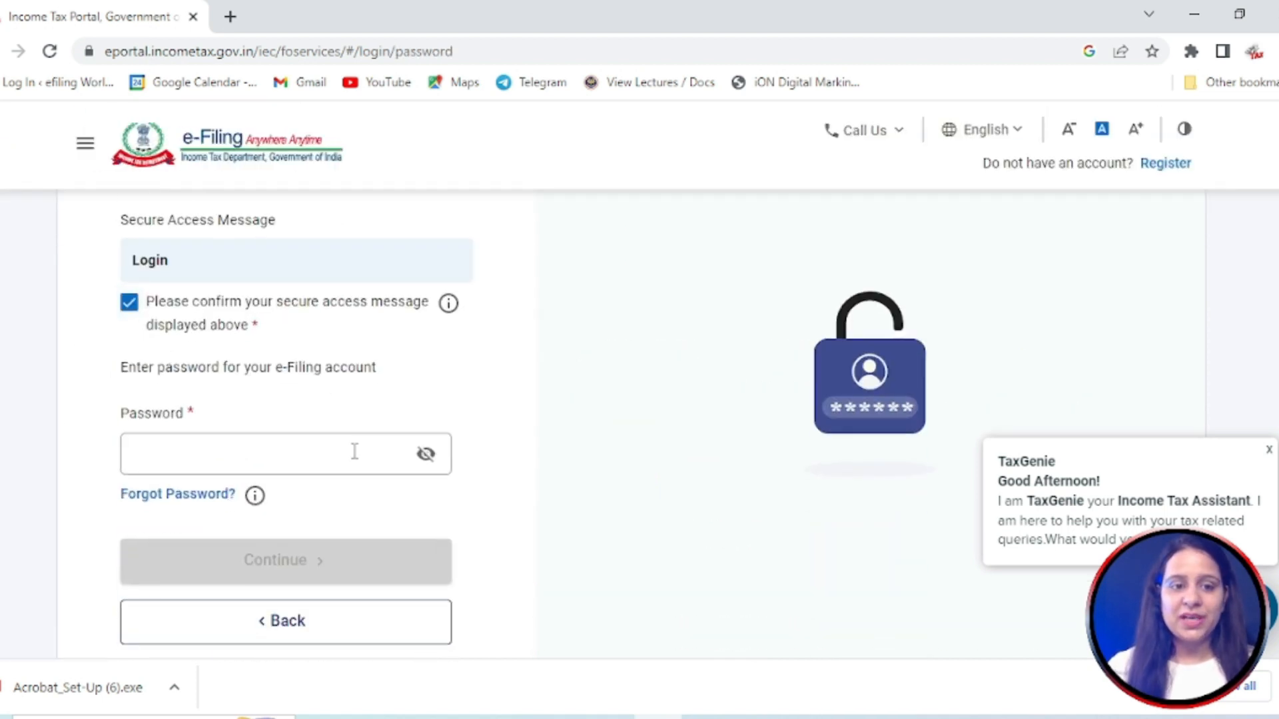
pyautogui.click(286, 455)
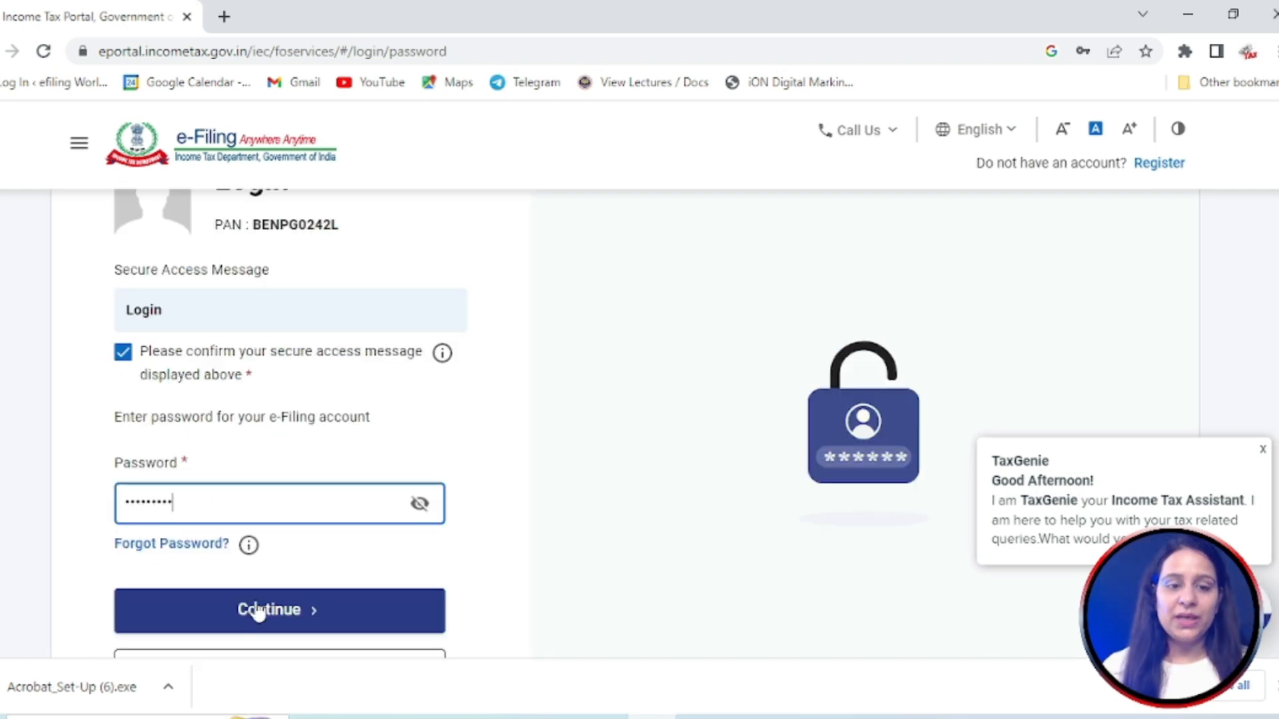
pyautogui.click(257, 611)
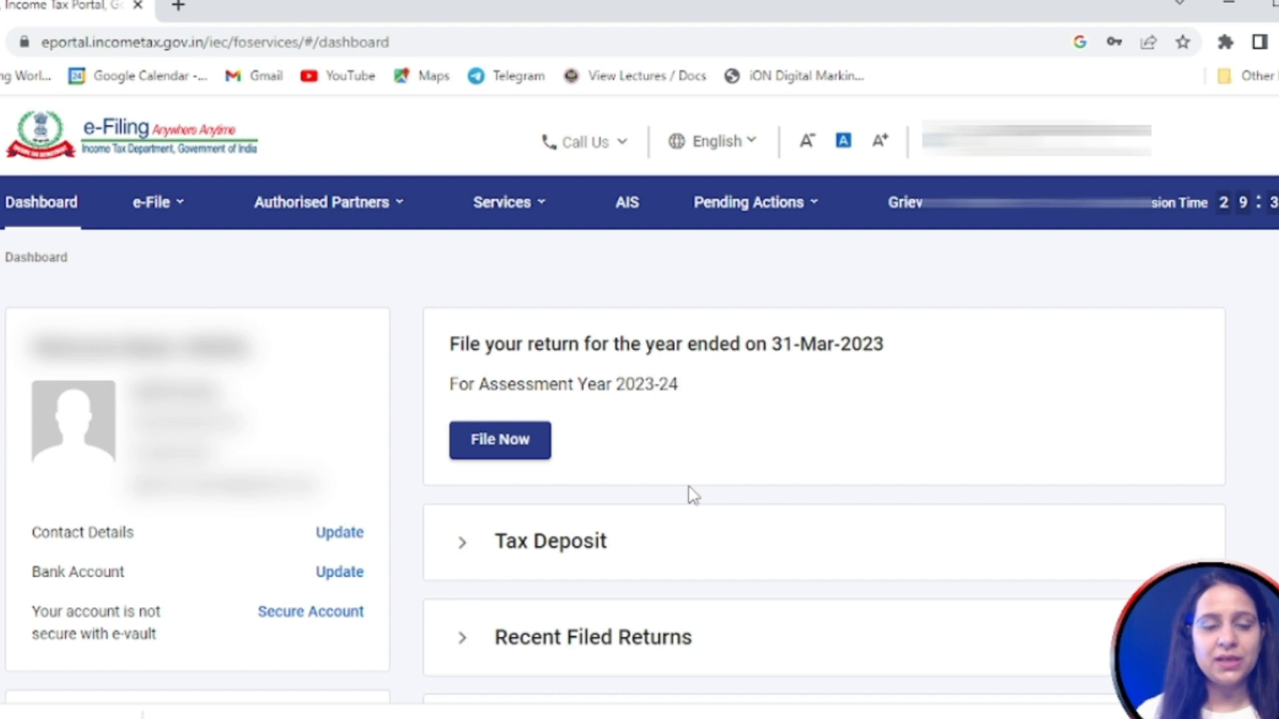
# Start filing an income tax return for assessment year 2023-24 (Current A.Y.) in Online mode
pyautogui.click(157, 203)
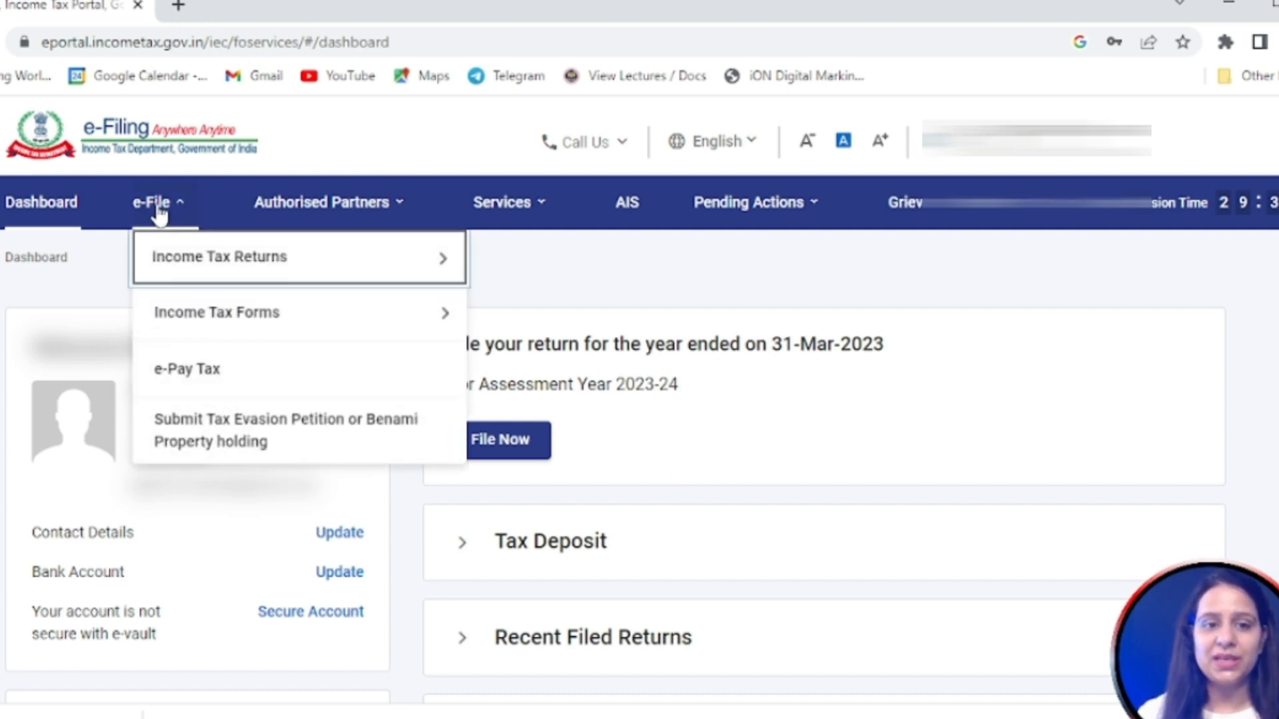
pyautogui.click(210, 258)
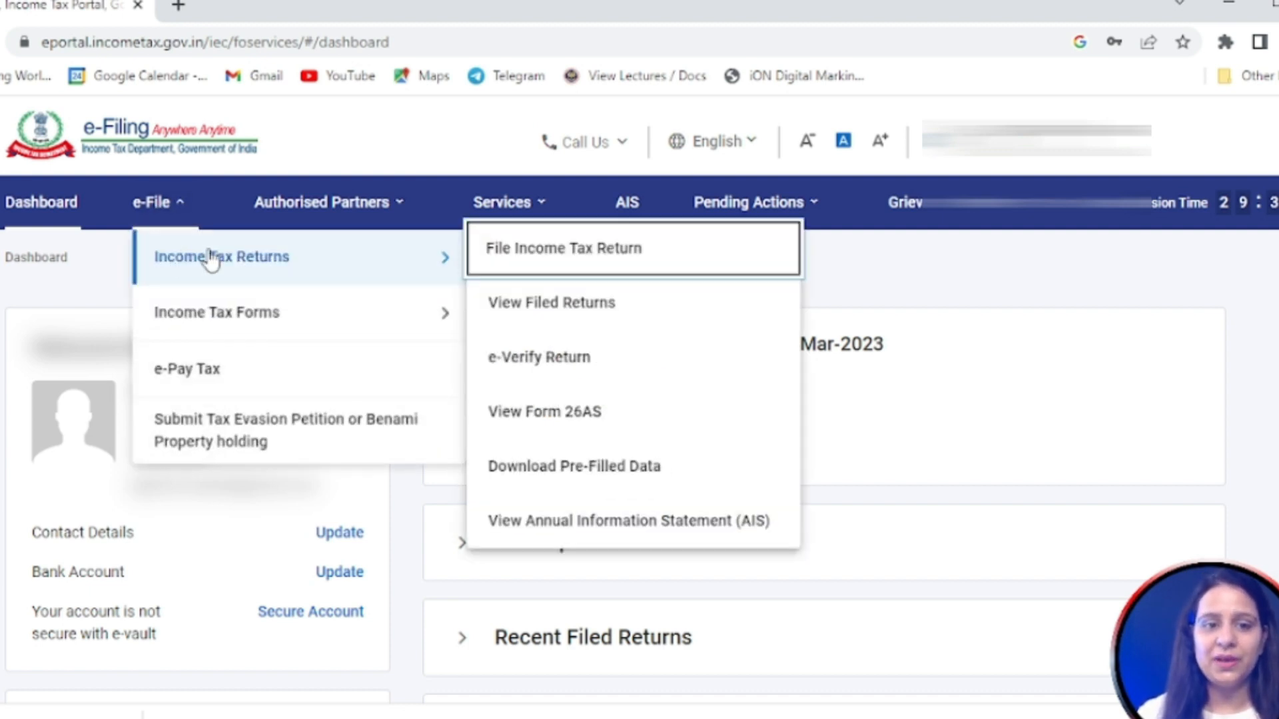
pyautogui.click(560, 250)
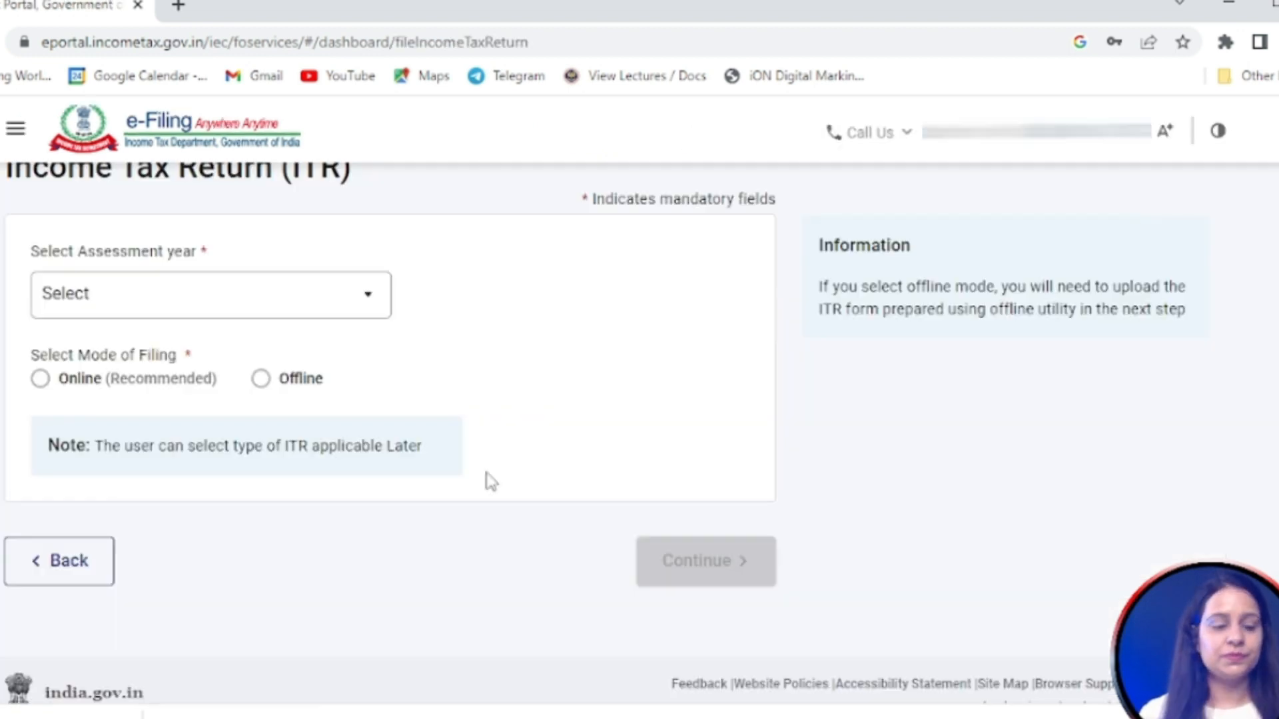
pyautogui.click(368, 295)
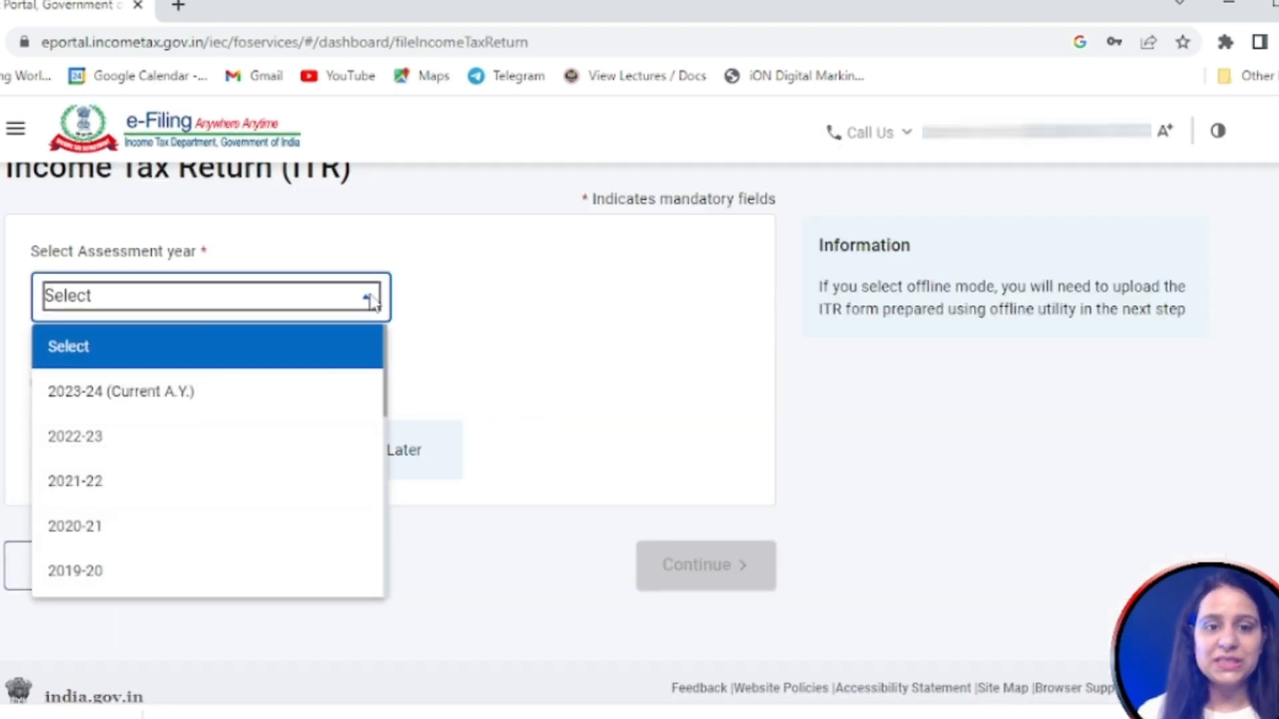
pyautogui.click(153, 401)
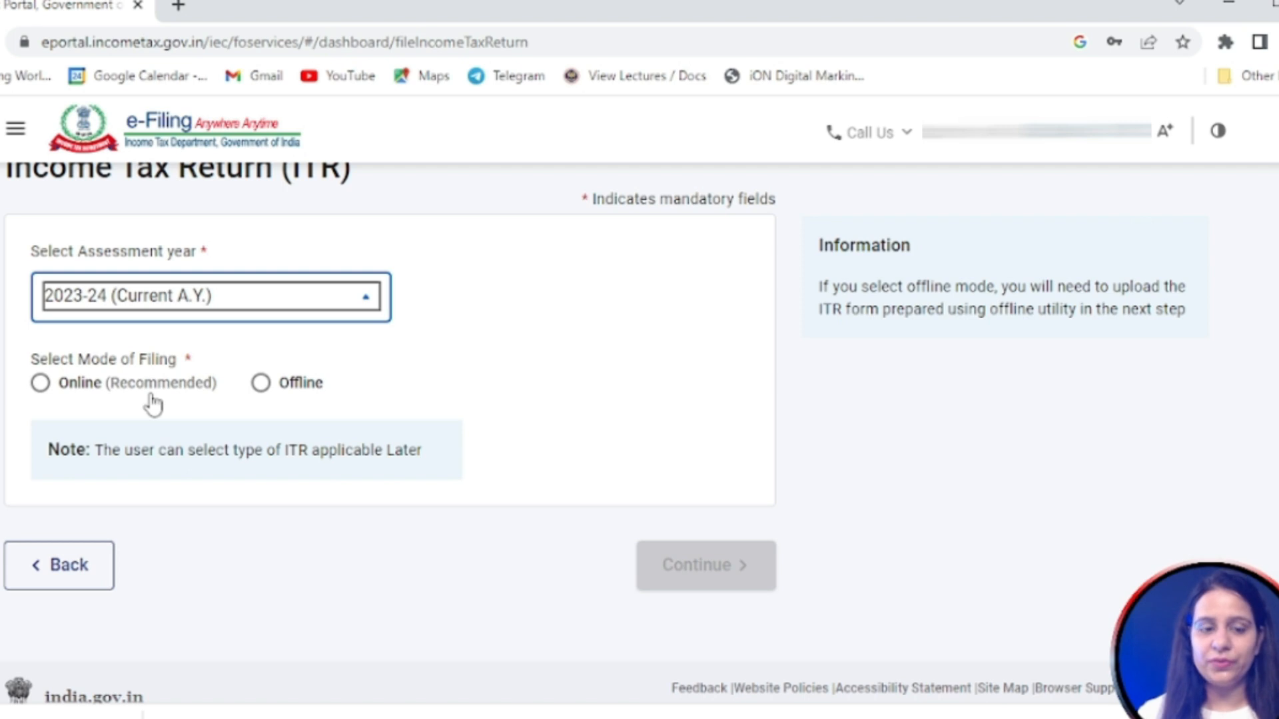
pyautogui.click(43, 387)
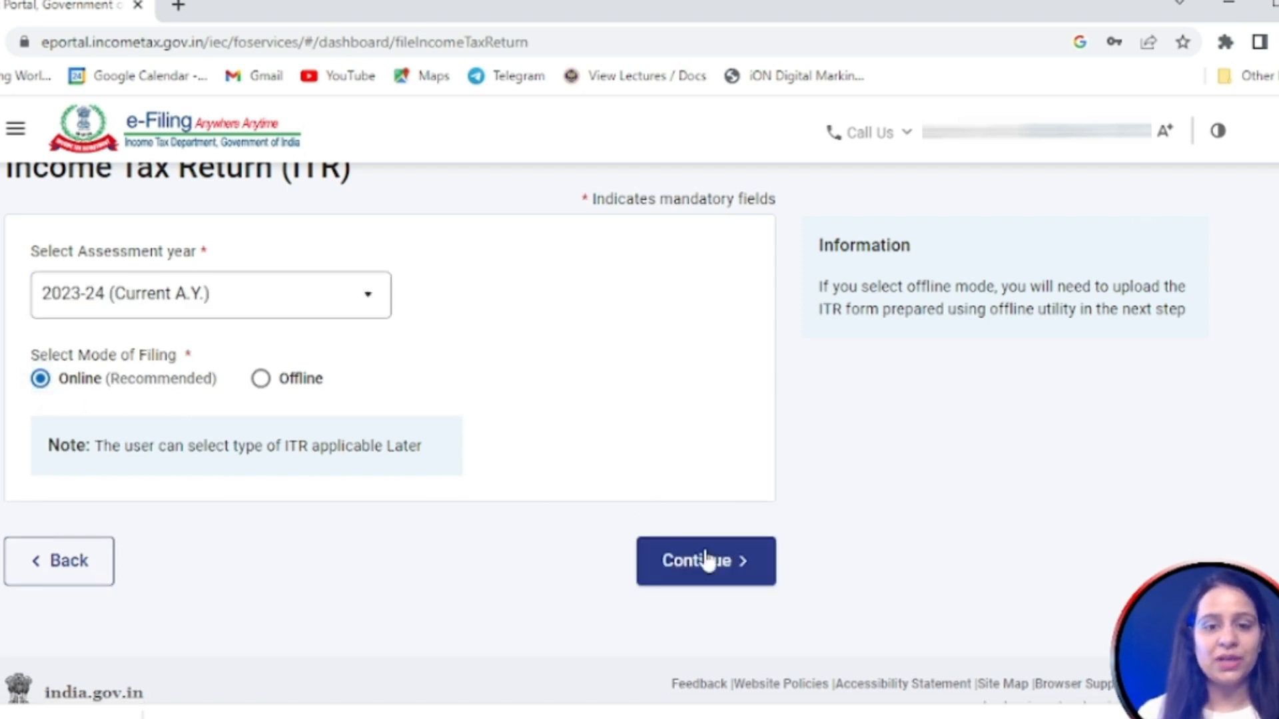
pyautogui.click(747, 568)
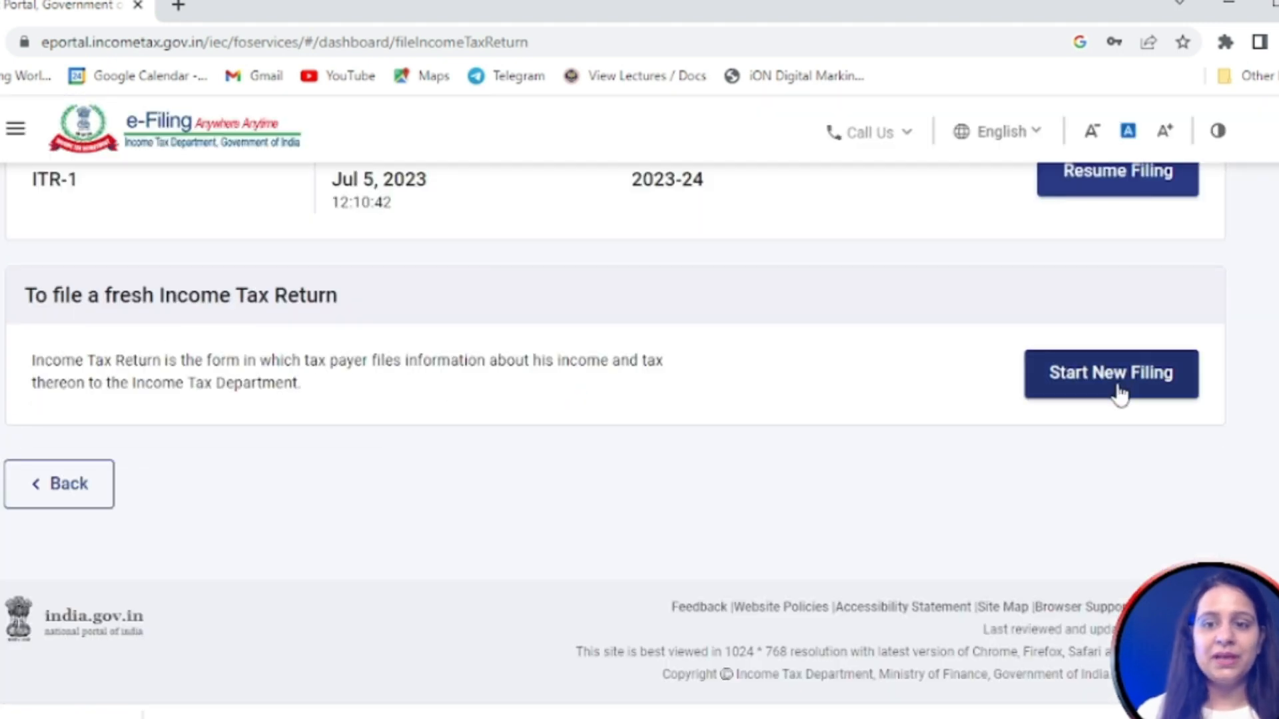
# Start a new filing with the status Individual and proceed with the ITR-1 form
pyautogui.click(1119, 389)
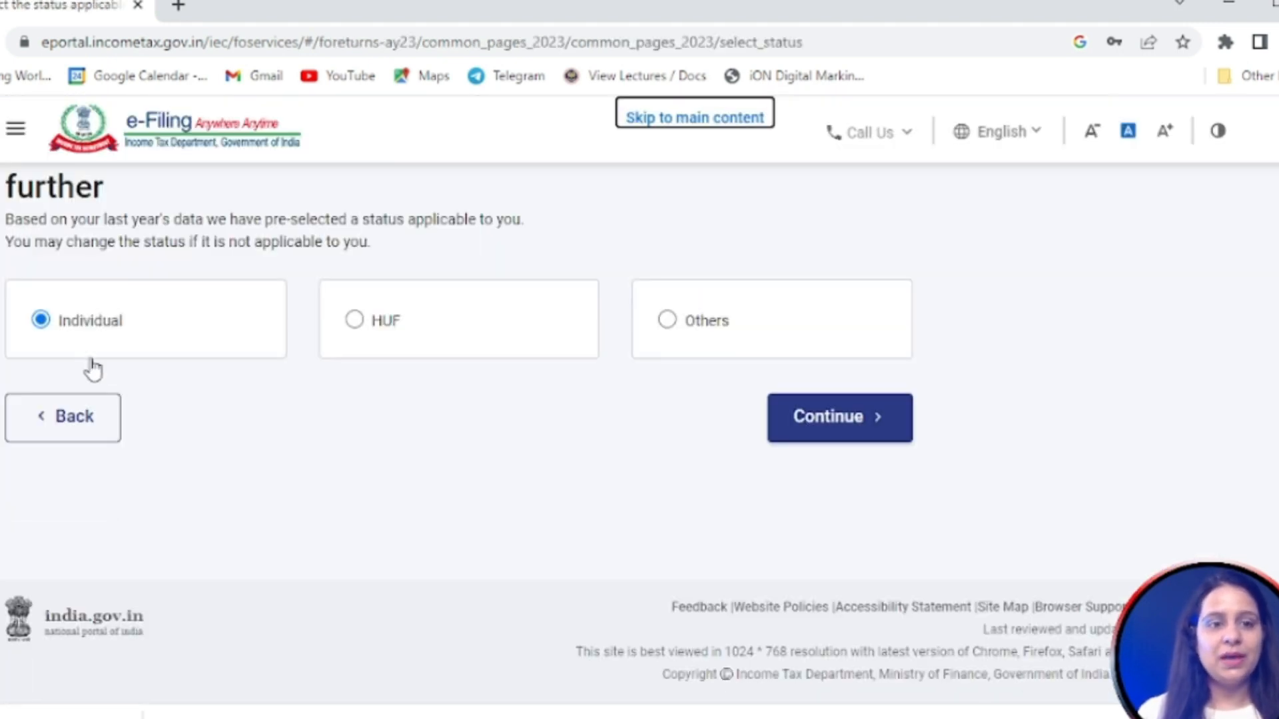
pyautogui.click(845, 424)
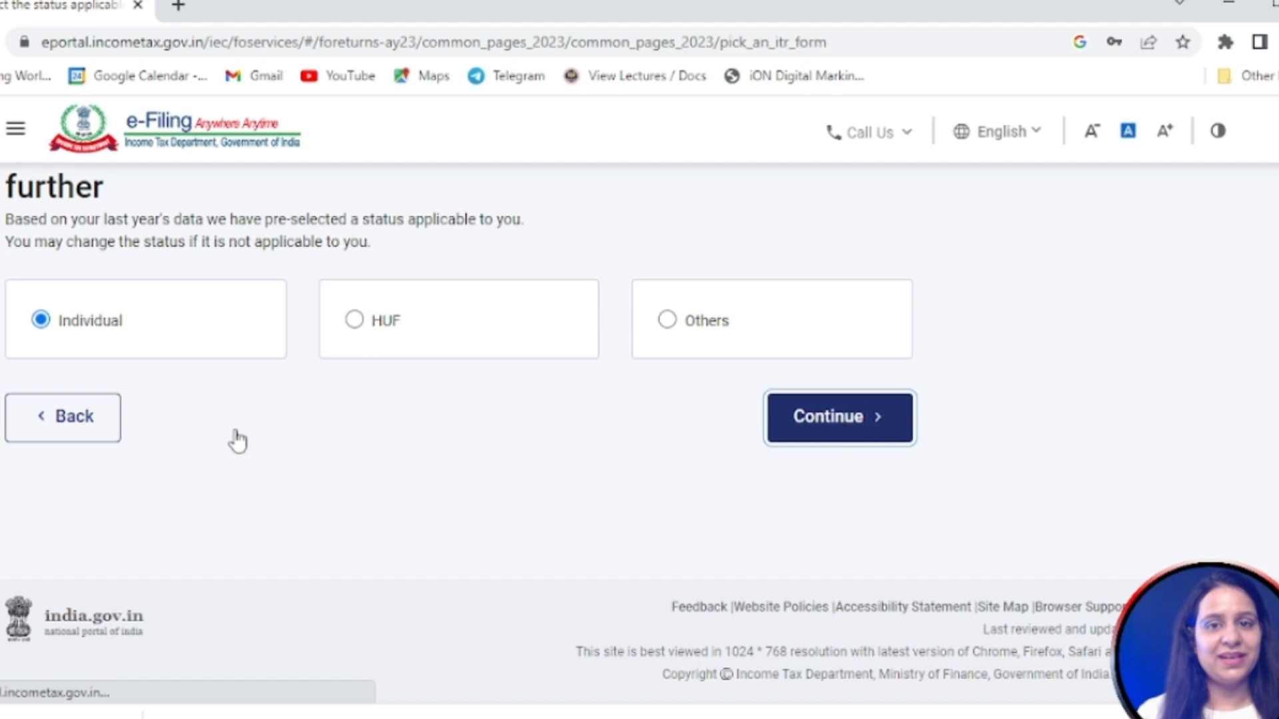
pyautogui.click(765, 526)
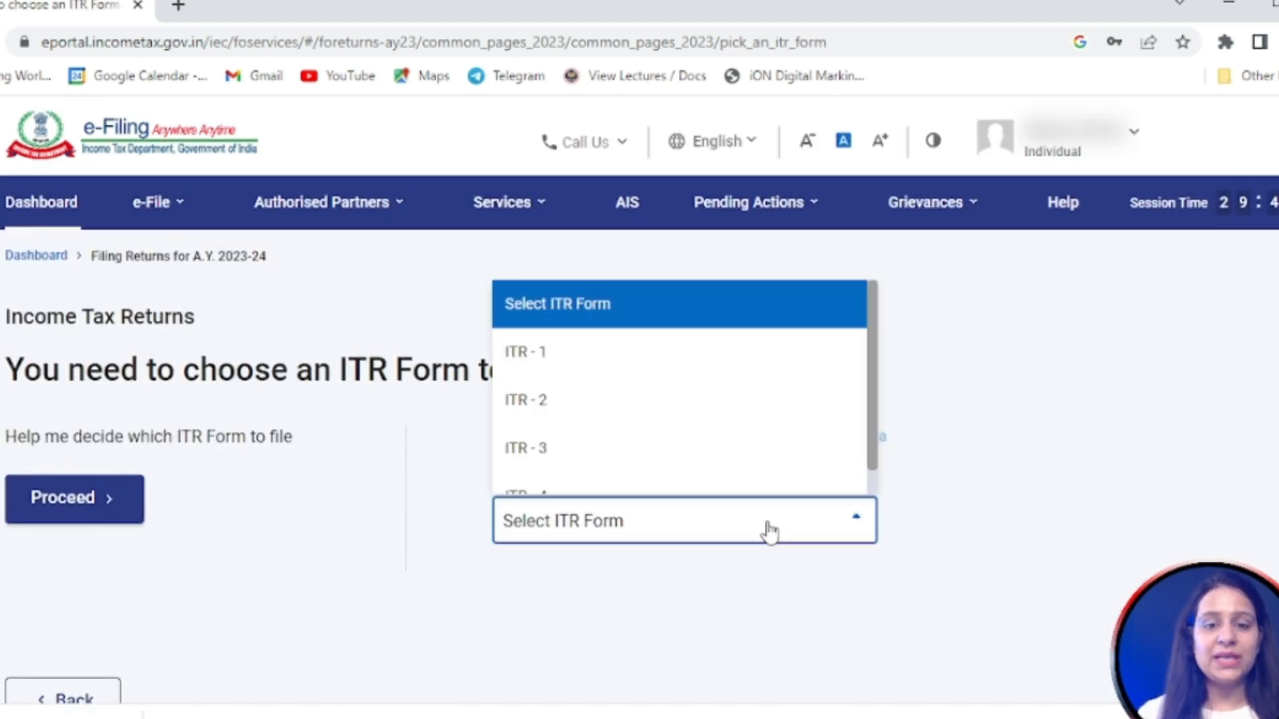
pyautogui.click(594, 358)
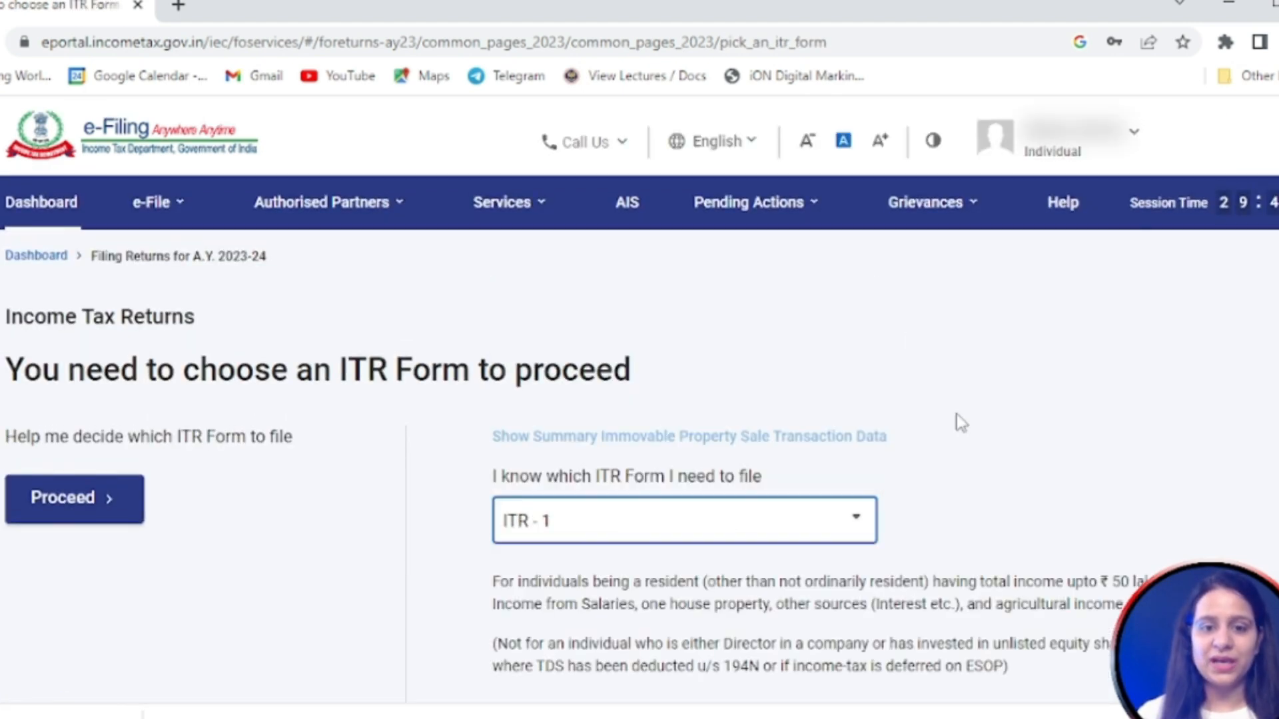
pyautogui.scroll(-5, 739, 537)
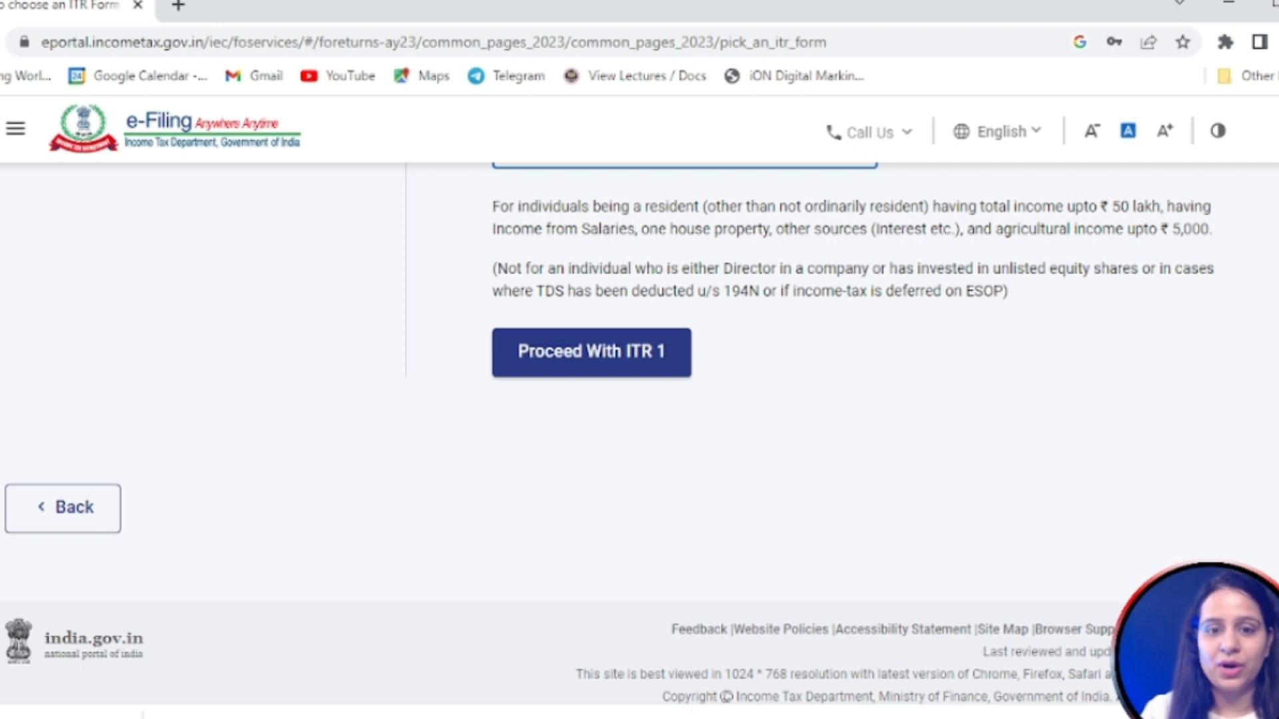
pyautogui.click(603, 360)
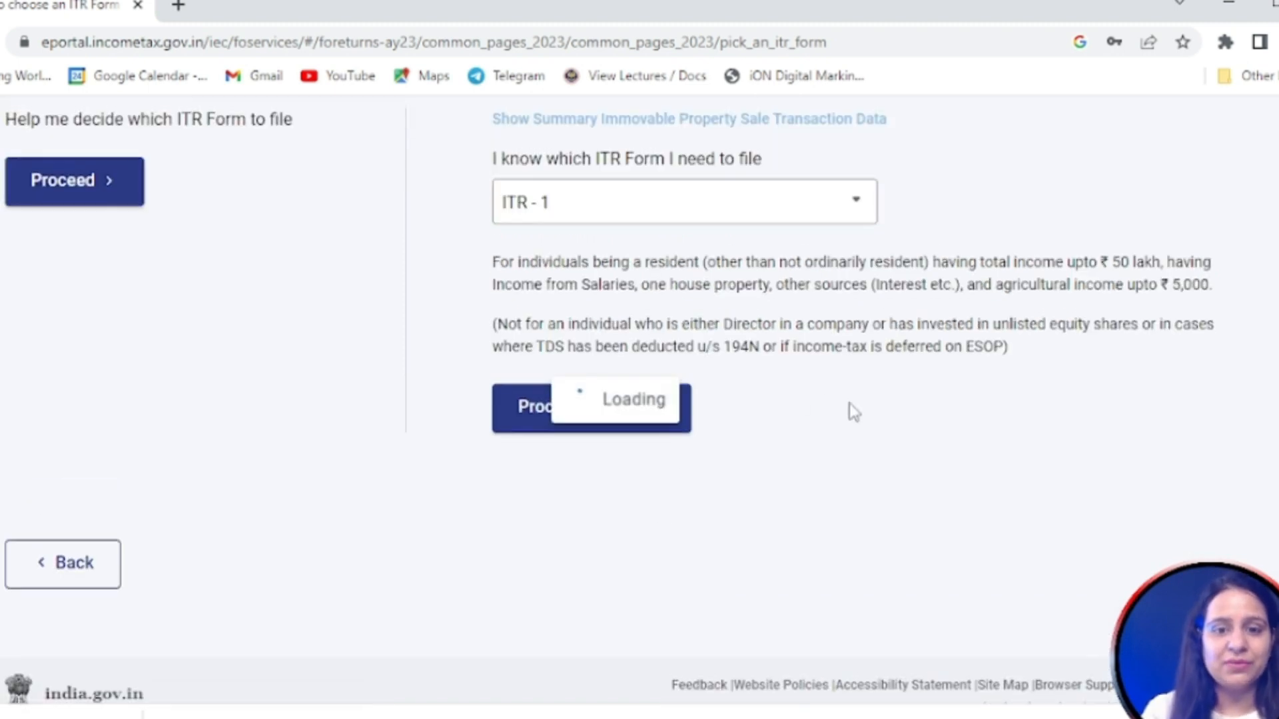
# Begin the ITR-1 return and submit "Taxable income is more than basic exemption limit" as the reason for filing
pyautogui.scroll(3, 282, 400)
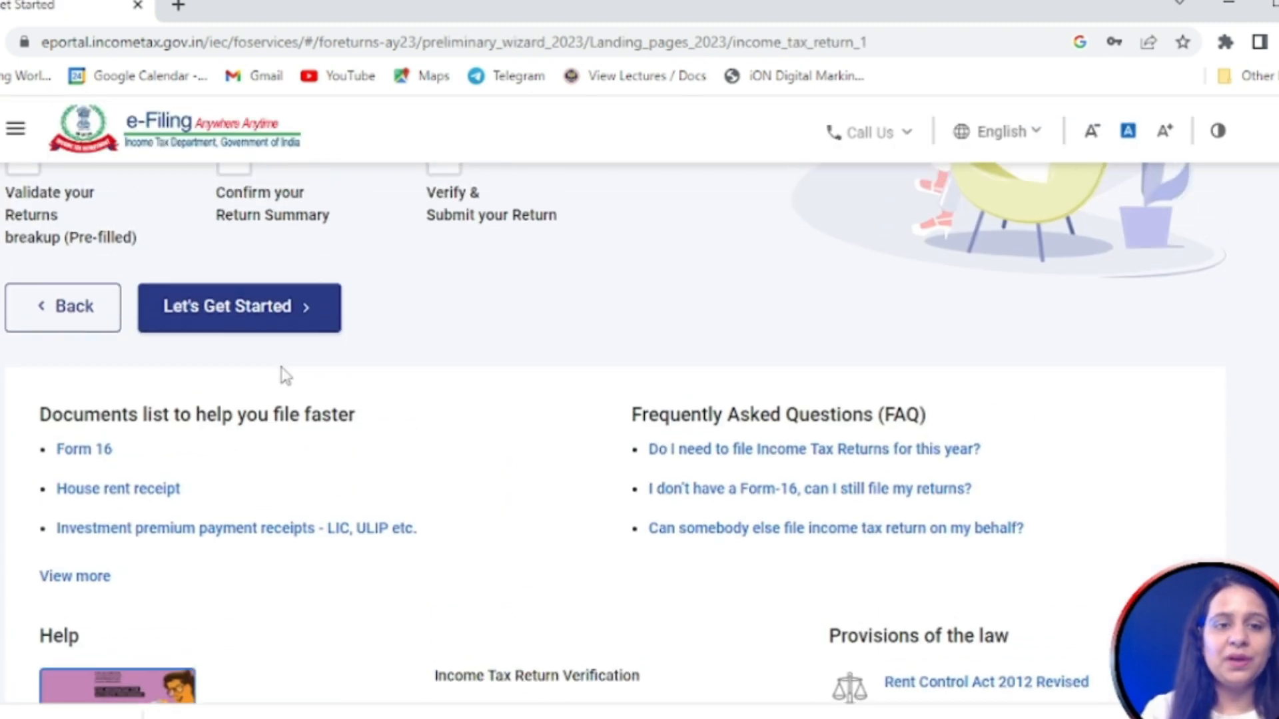
pyautogui.click(230, 329)
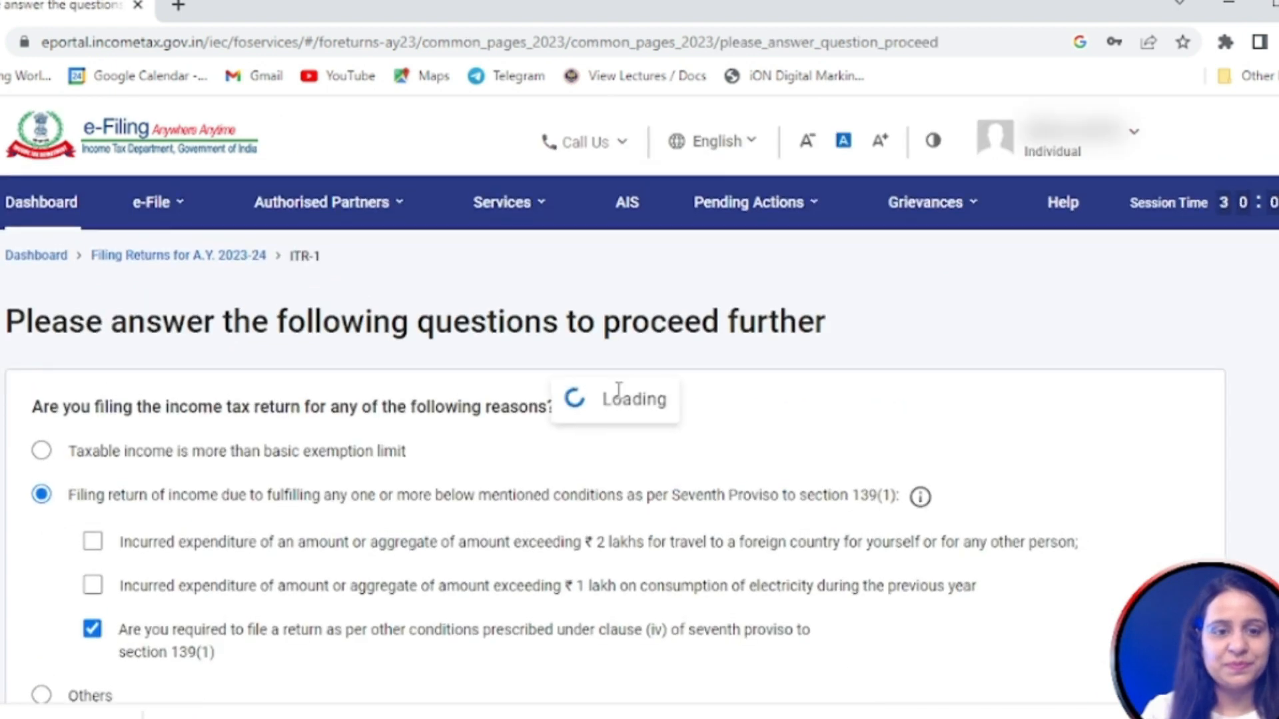
pyautogui.scroll(-2, 562, 516)
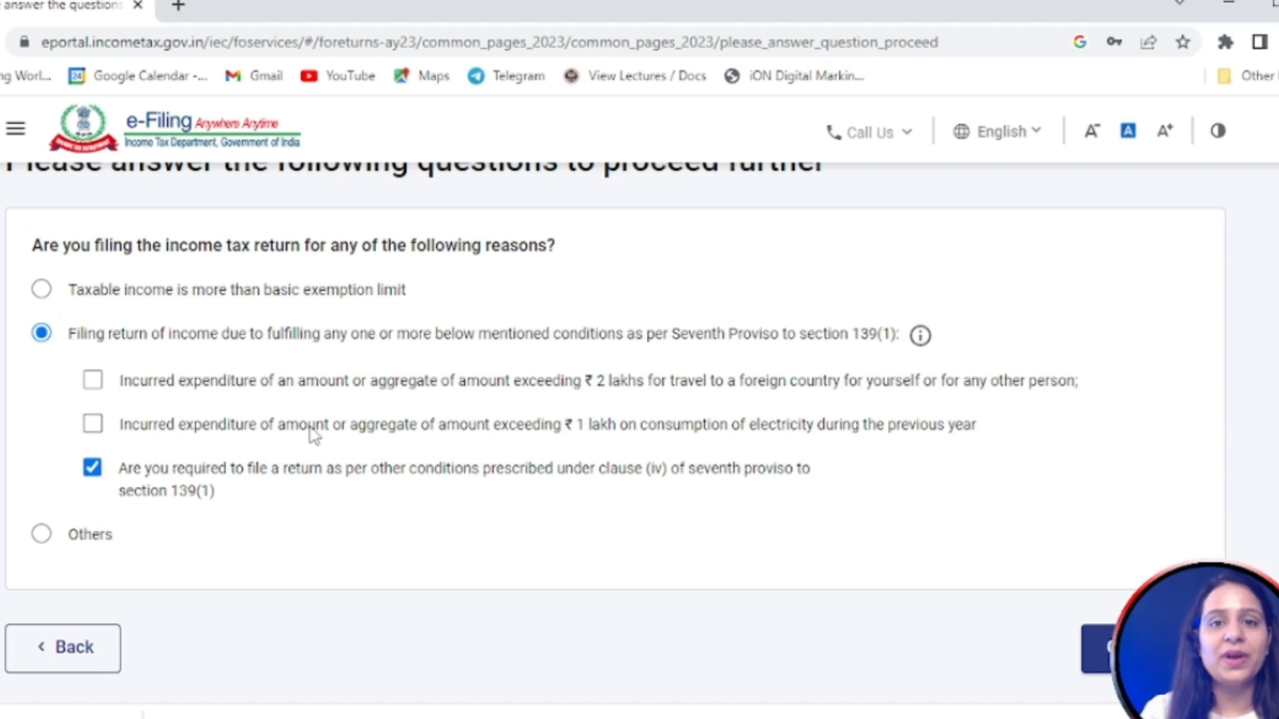
pyautogui.click(42, 289)
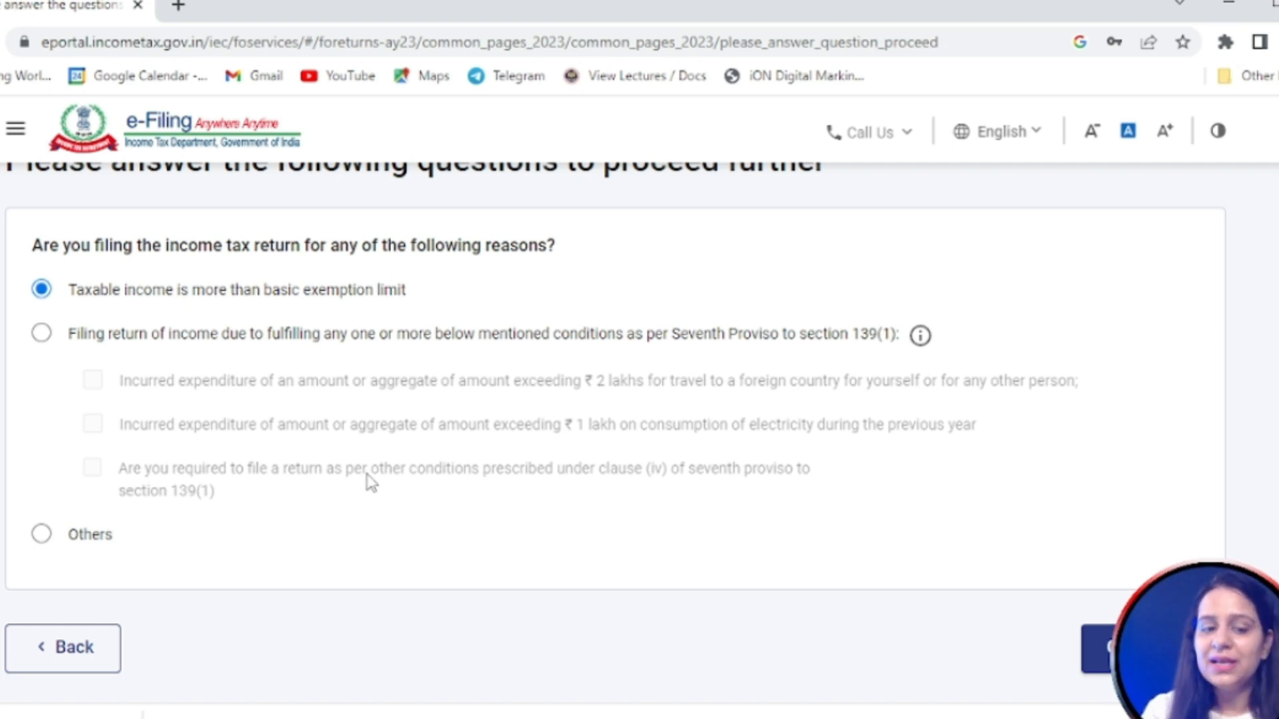
pyautogui.click(1096, 650)
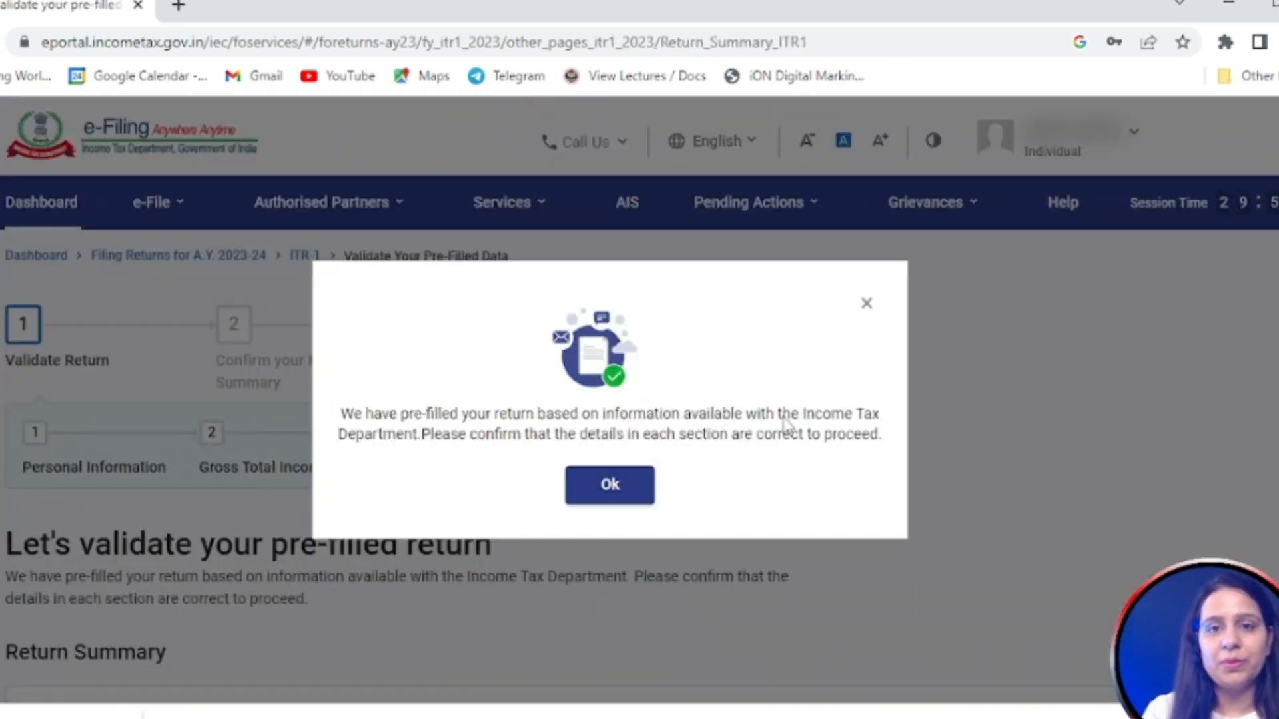
# Acknowledge the pre-filled data notice and open the Personal Information section to check the profile and contact details
pyautogui.click(626, 488)
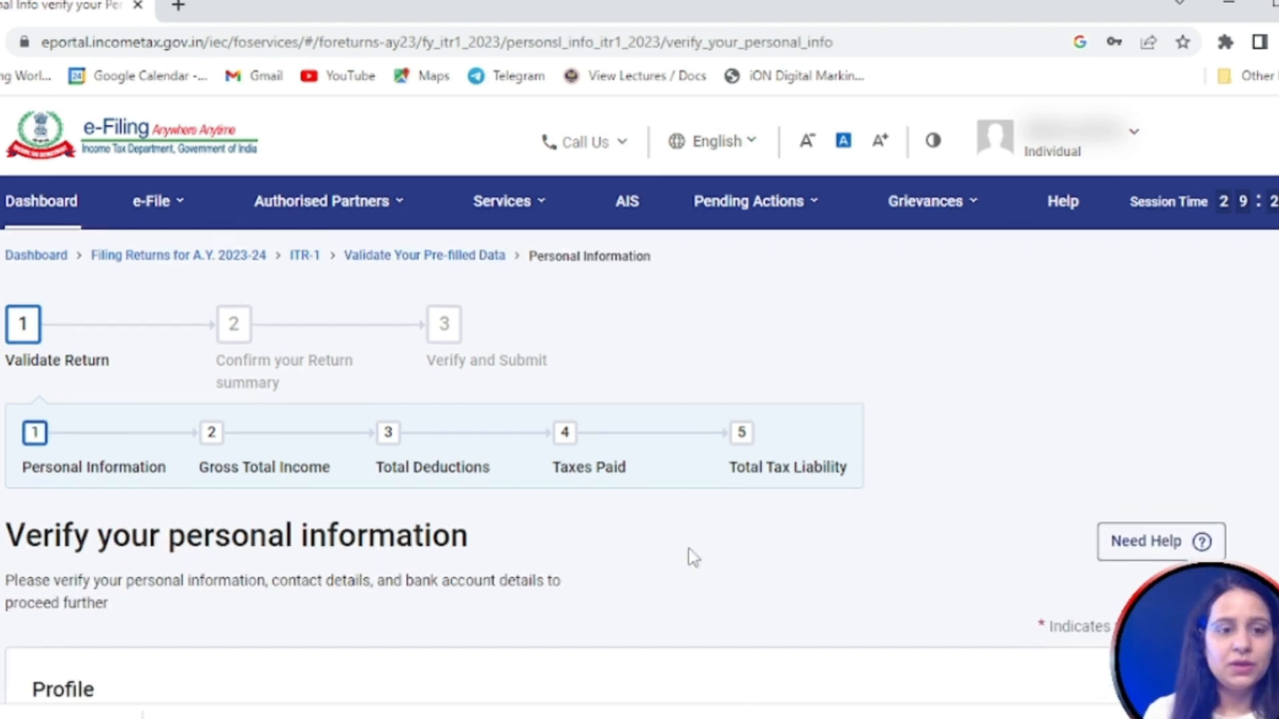
pyautogui.scroll(-5, 688, 554)
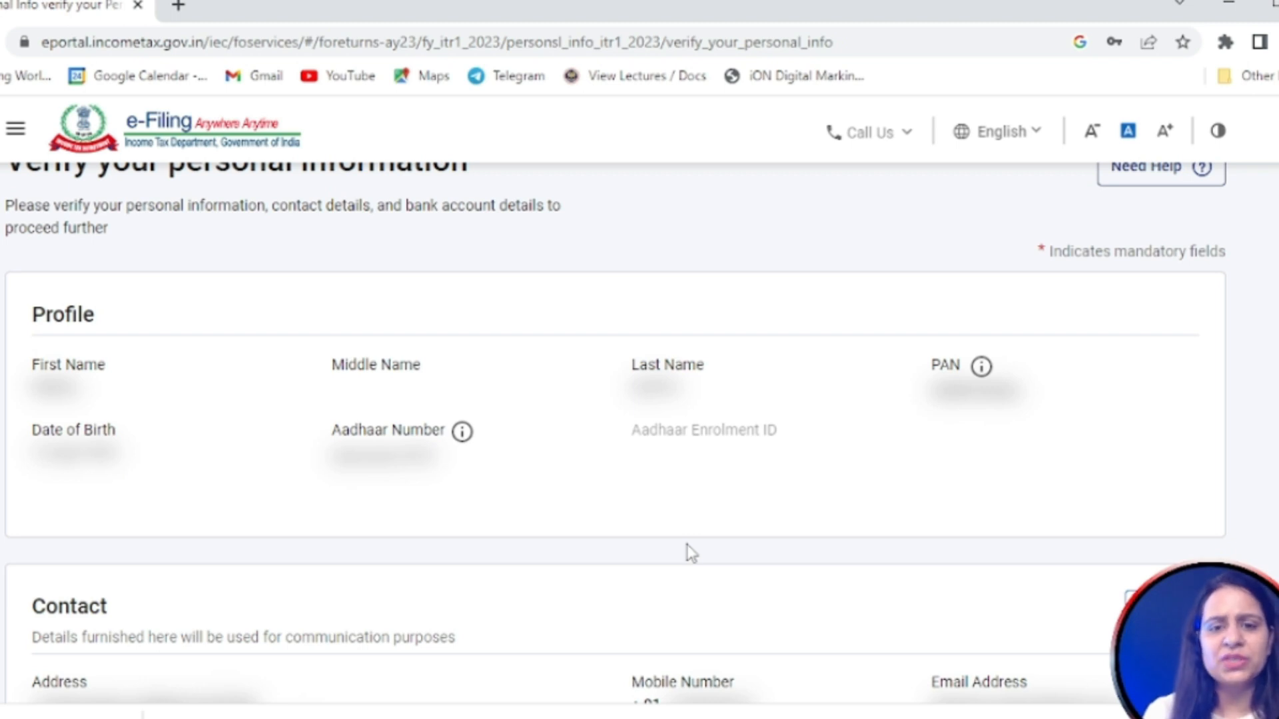
pyautogui.scroll(-8, 686, 545)
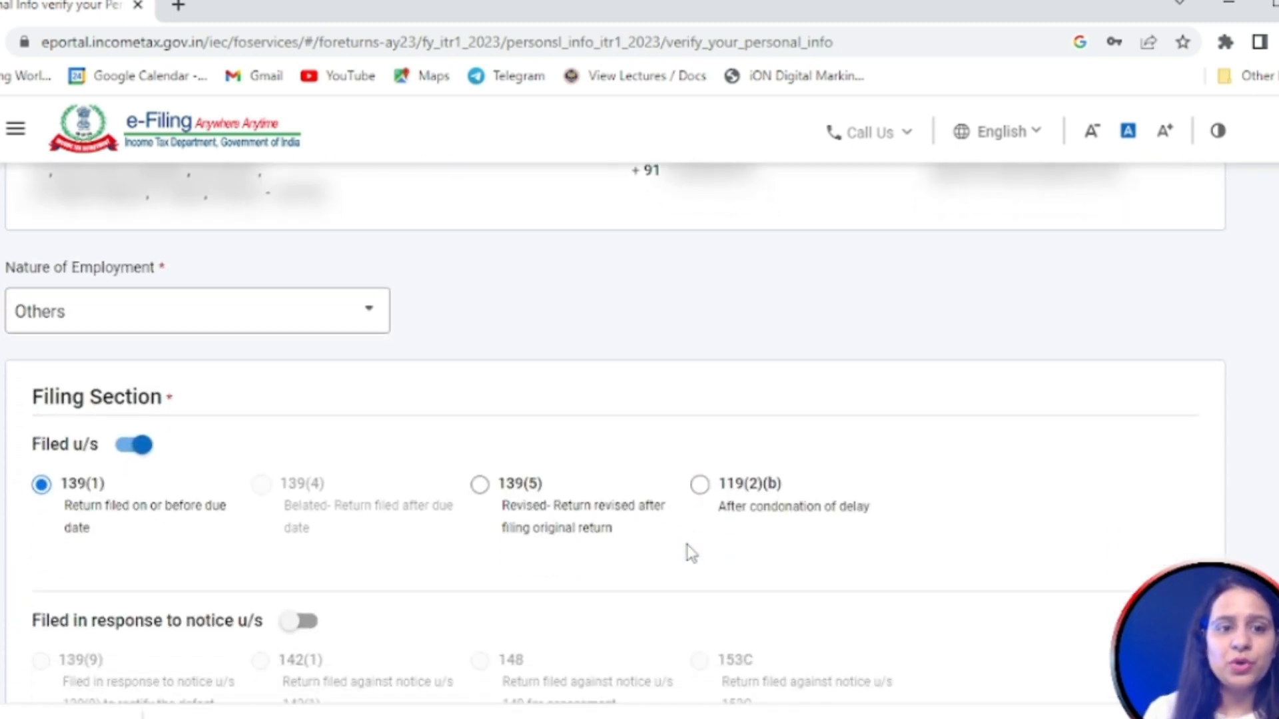
# Look through the Nature of Employment options and choose Others
pyautogui.click(276, 319)
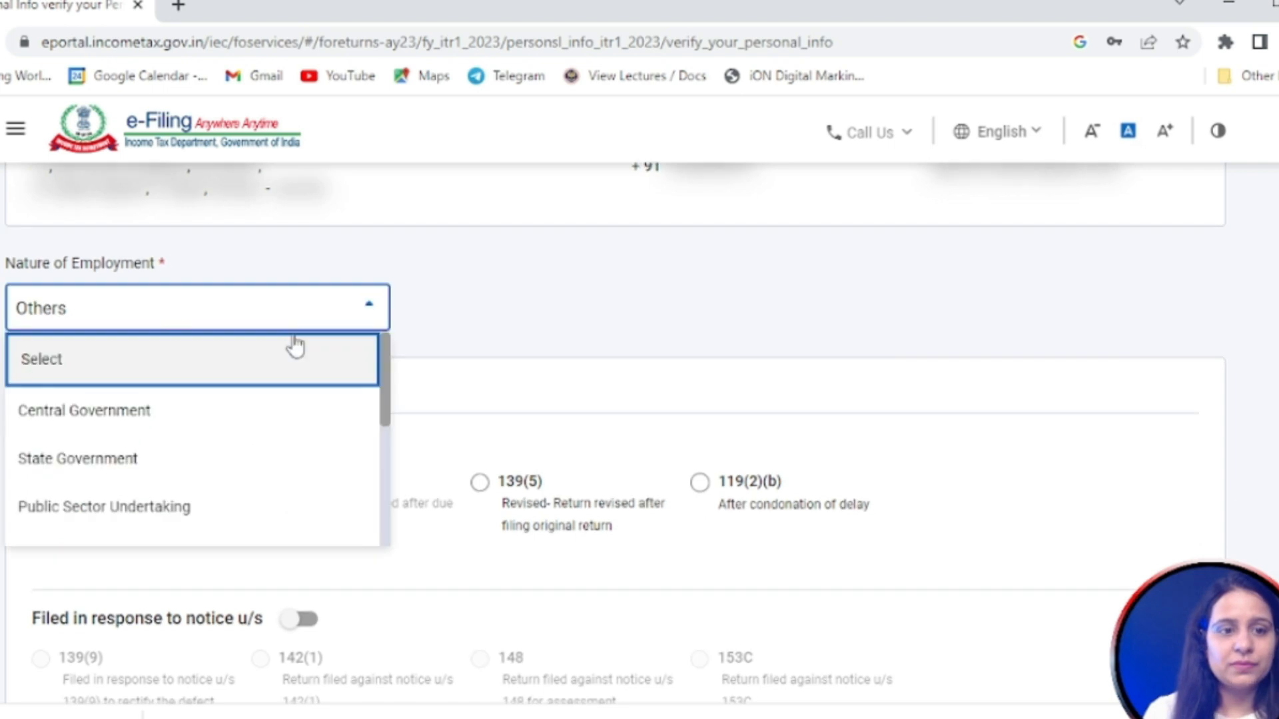
pyautogui.click(372, 311)
pyautogui.click(376, 312)
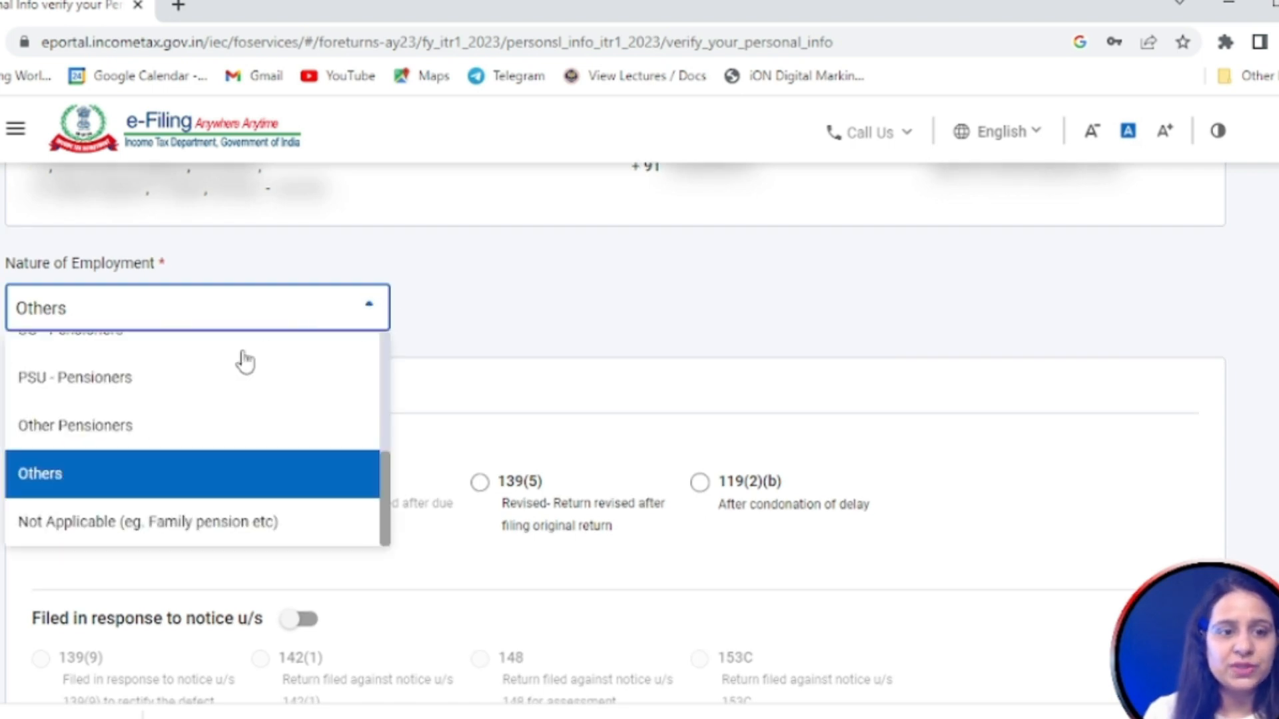
pyautogui.scroll(3, 233, 386)
pyautogui.scroll(-4, 197, 443)
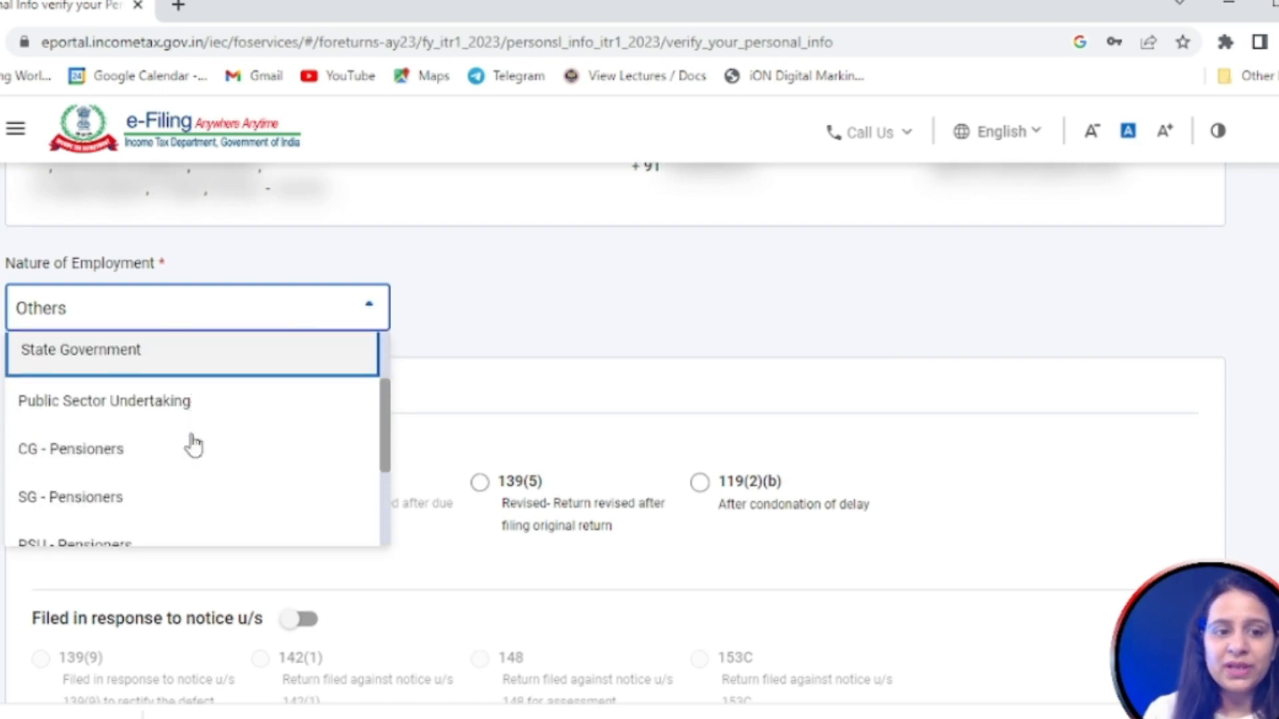
pyautogui.scroll(-2, 195, 443)
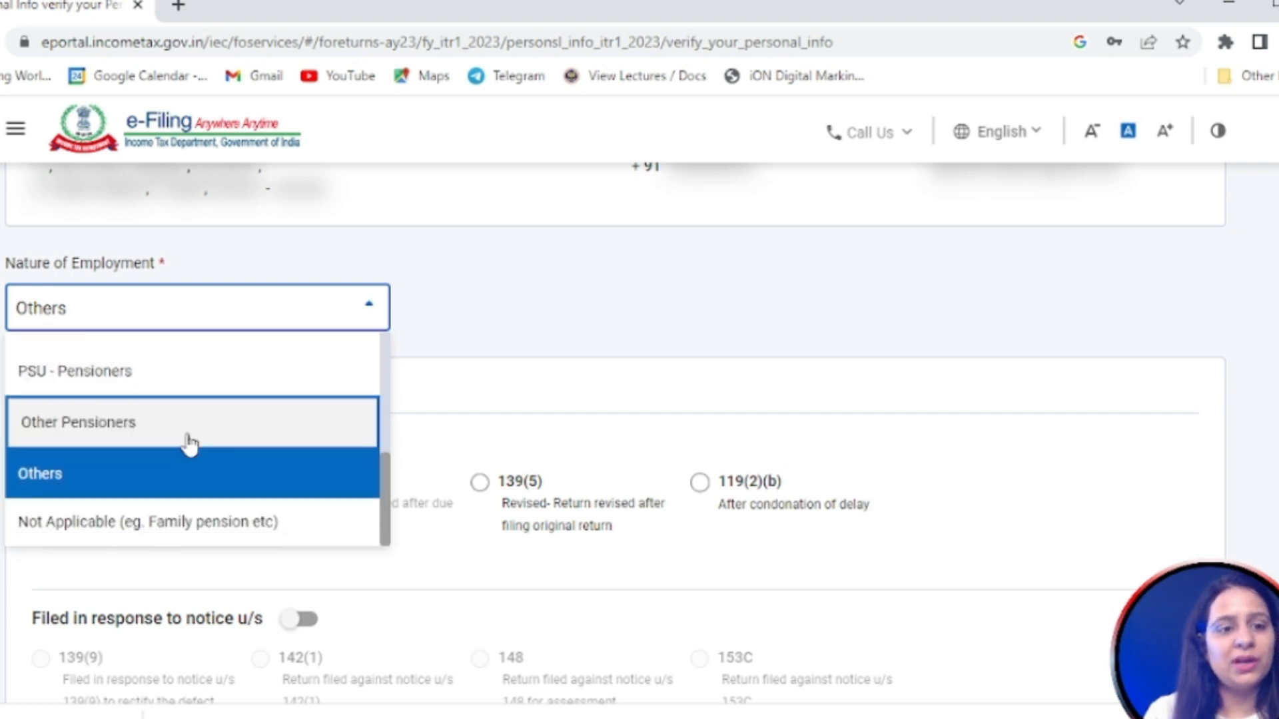
pyautogui.click(184, 477)
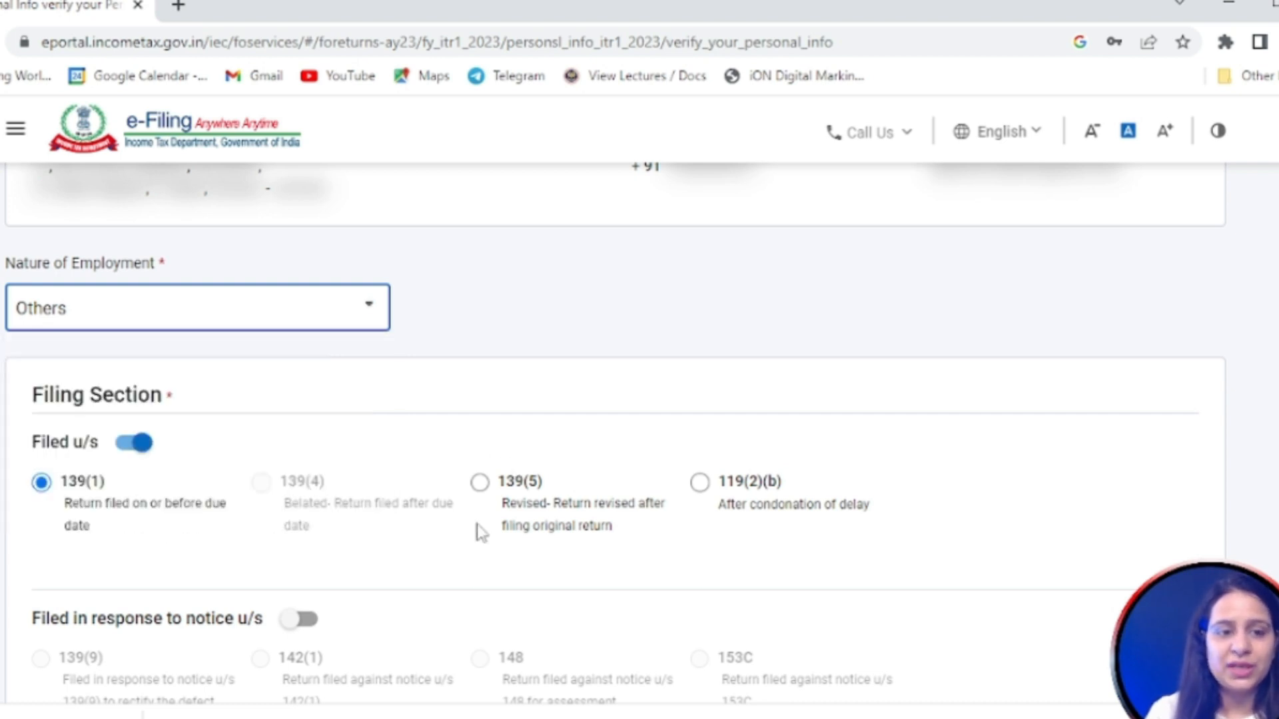
# Check the filing section, tax regime choice and refund bank accounts, and confirm the Personal Information section
pyautogui.scroll(-3, 477, 530)
pyautogui.scroll(-8, 475, 523)
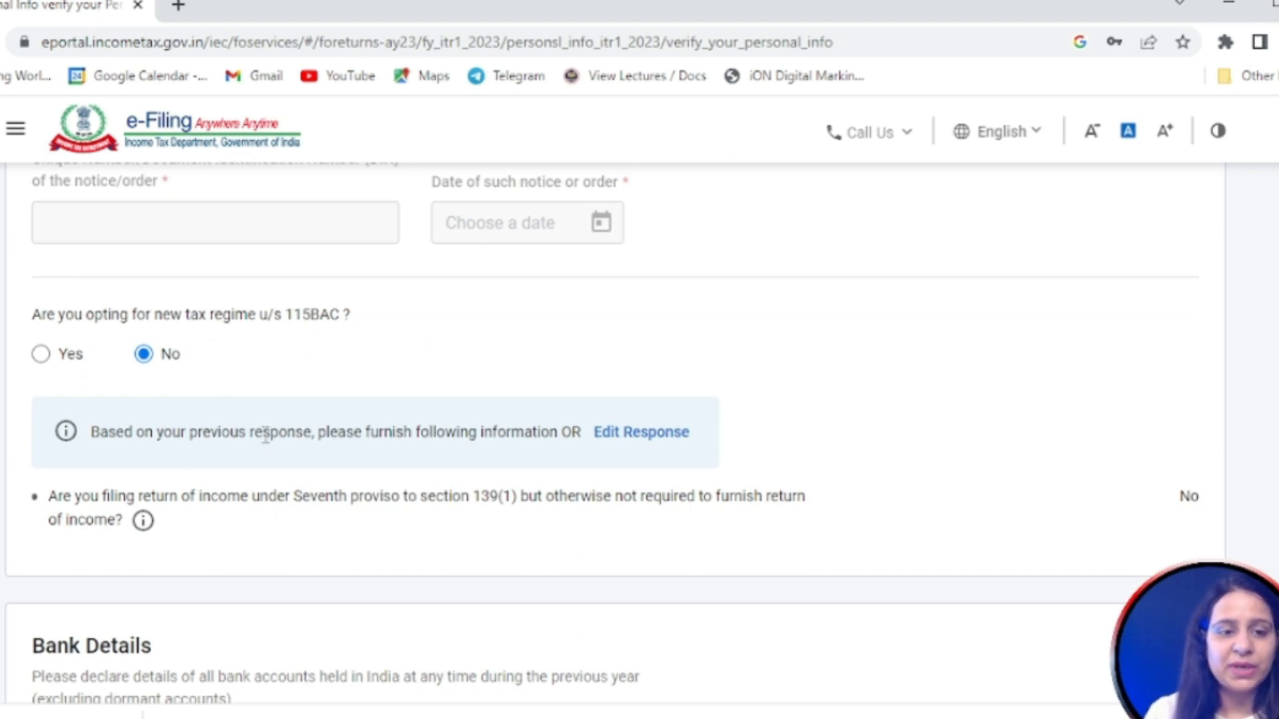
pyautogui.scroll(-5, 269, 443)
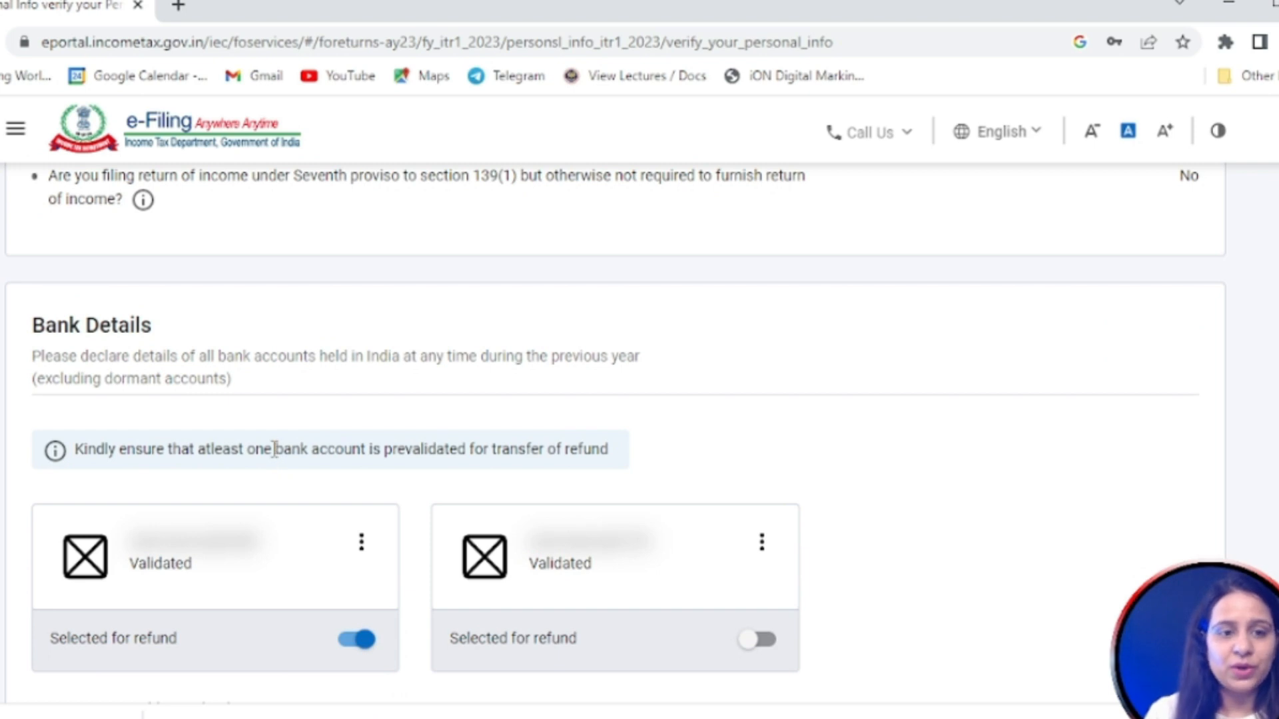
pyautogui.scroll(-2, 276, 450)
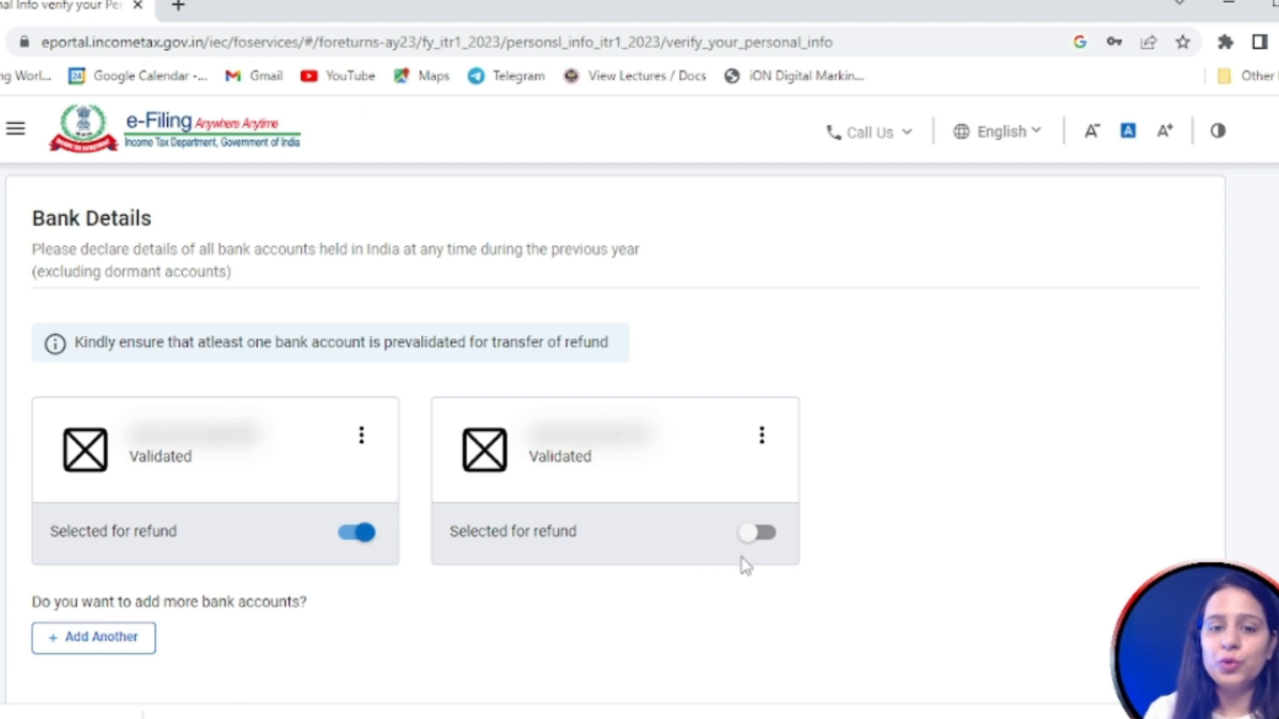
pyautogui.scroll(-7, 733, 561)
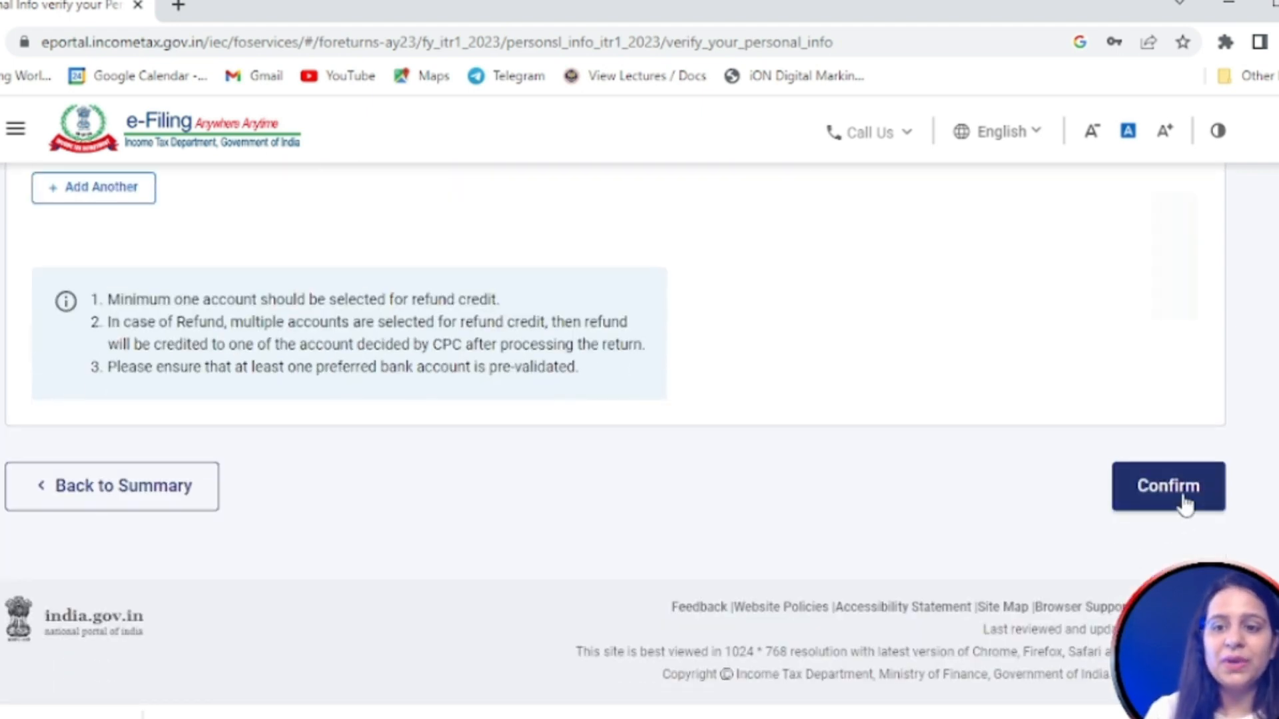
pyautogui.click(1184, 505)
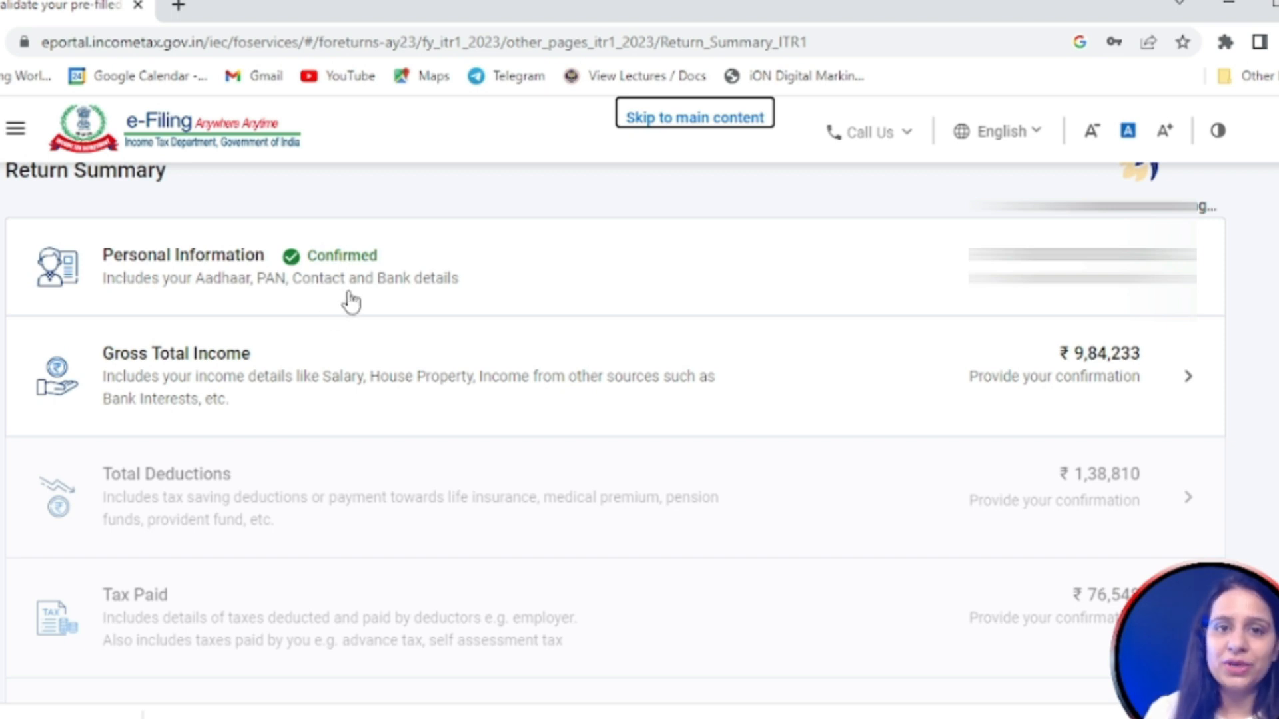
# Open the Gross Total Income section and read through the salary exemption questions, from travel and uniform expenditure to other salary exemptions
pyautogui.scroll(-2, 422, 434)
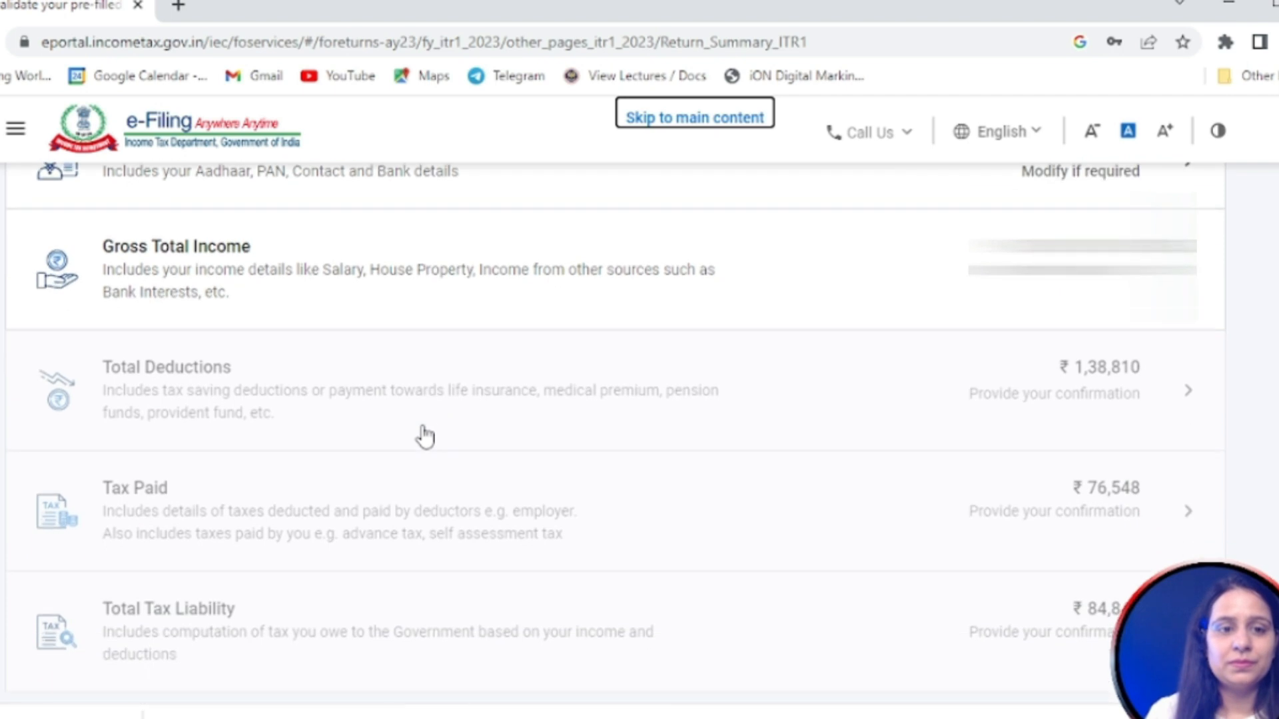
pyautogui.click(189, 273)
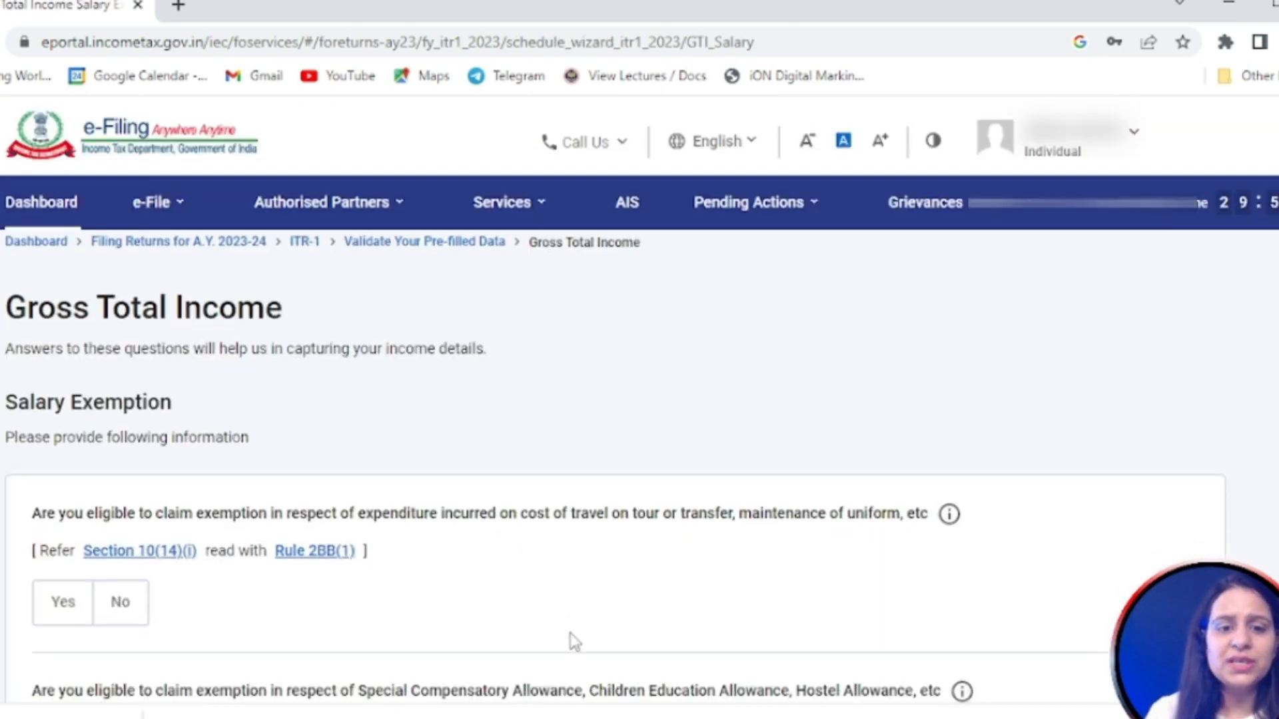
pyautogui.scroll(-2, 571, 641)
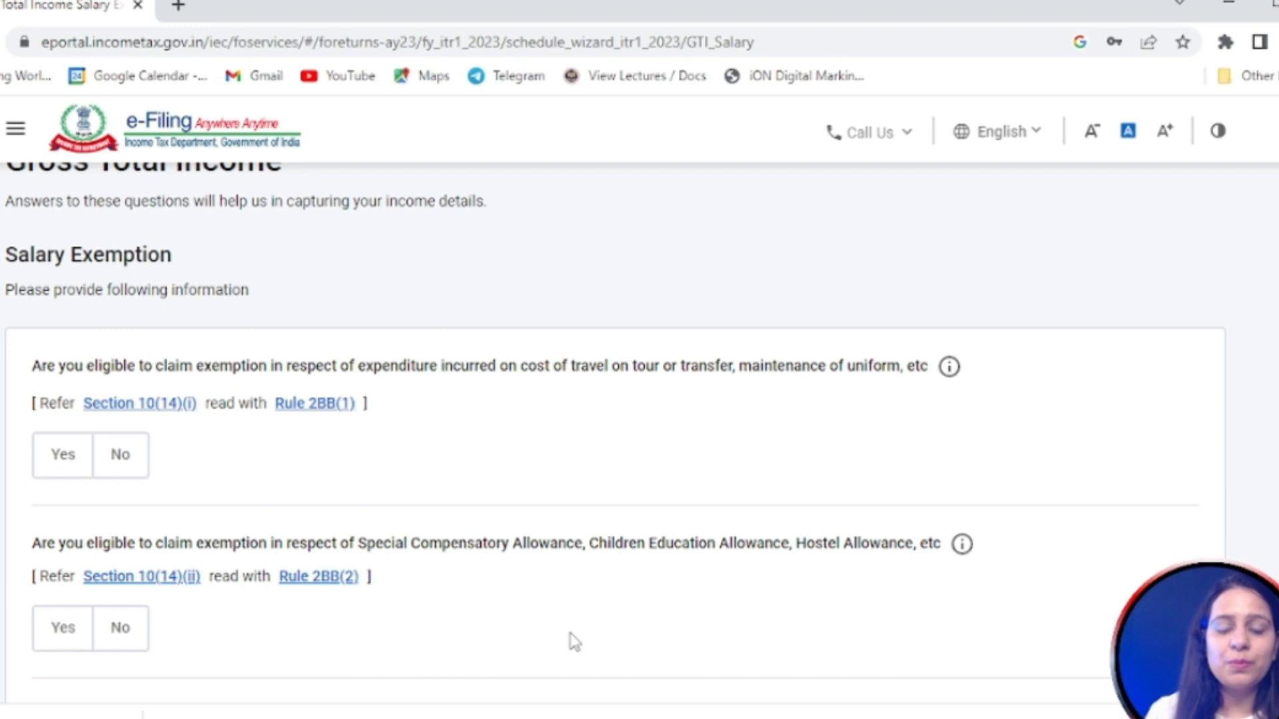
pyautogui.moveTo(526, 373); pyautogui.dragTo(699, 405)
pyautogui.click(715, 437)
pyautogui.scroll(-1, 702, 446)
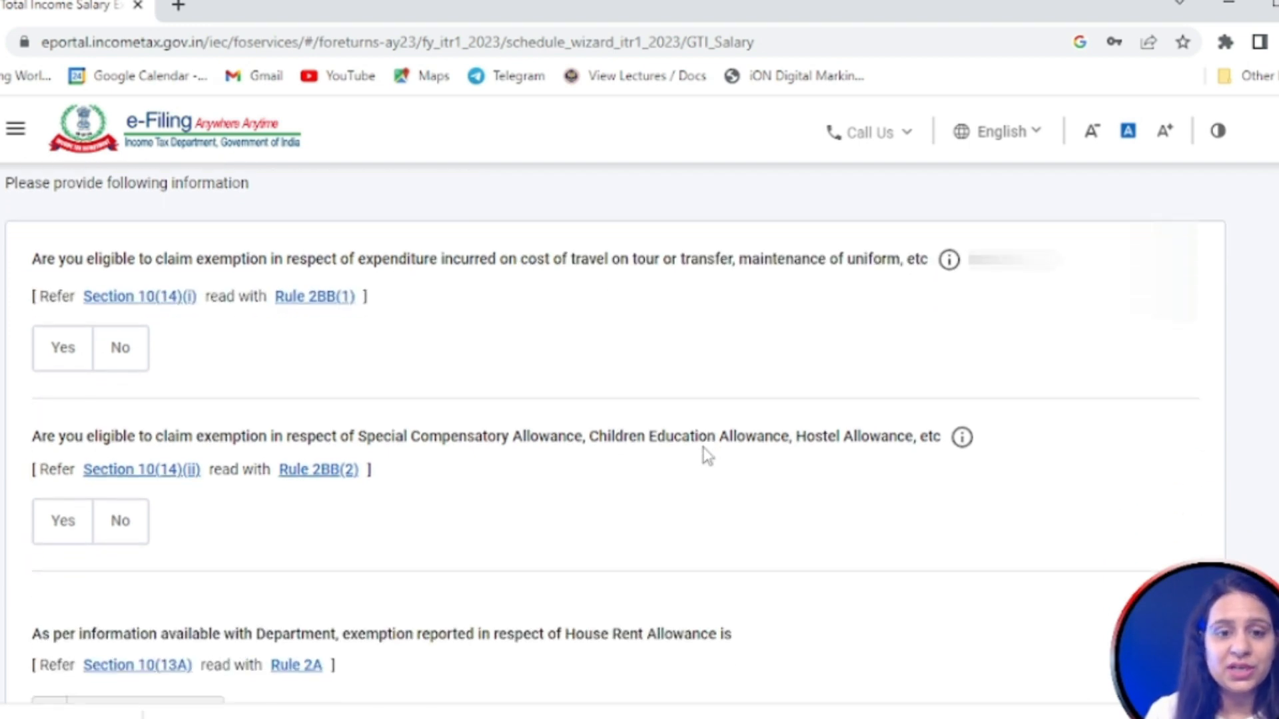
pyautogui.scroll(-3, 640, 474)
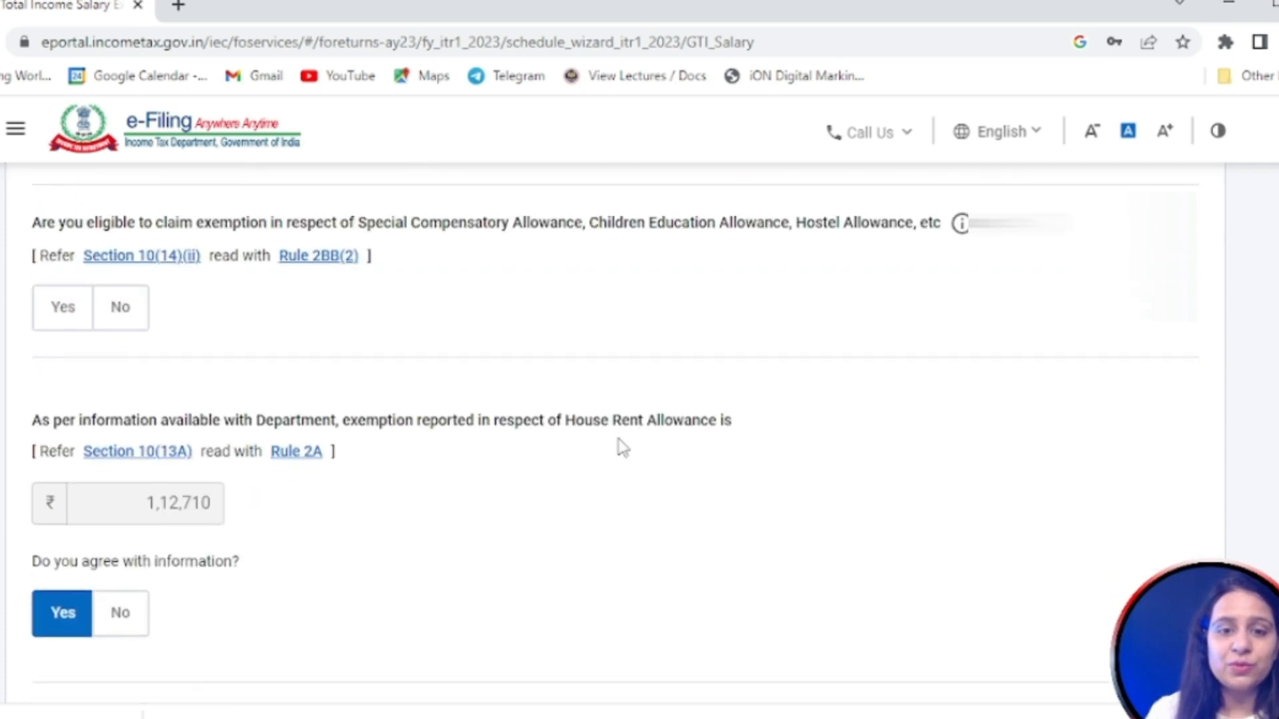
pyautogui.scroll(-4, 586, 483)
pyautogui.moveTo(320, 399); pyautogui.dragTo(453, 485)
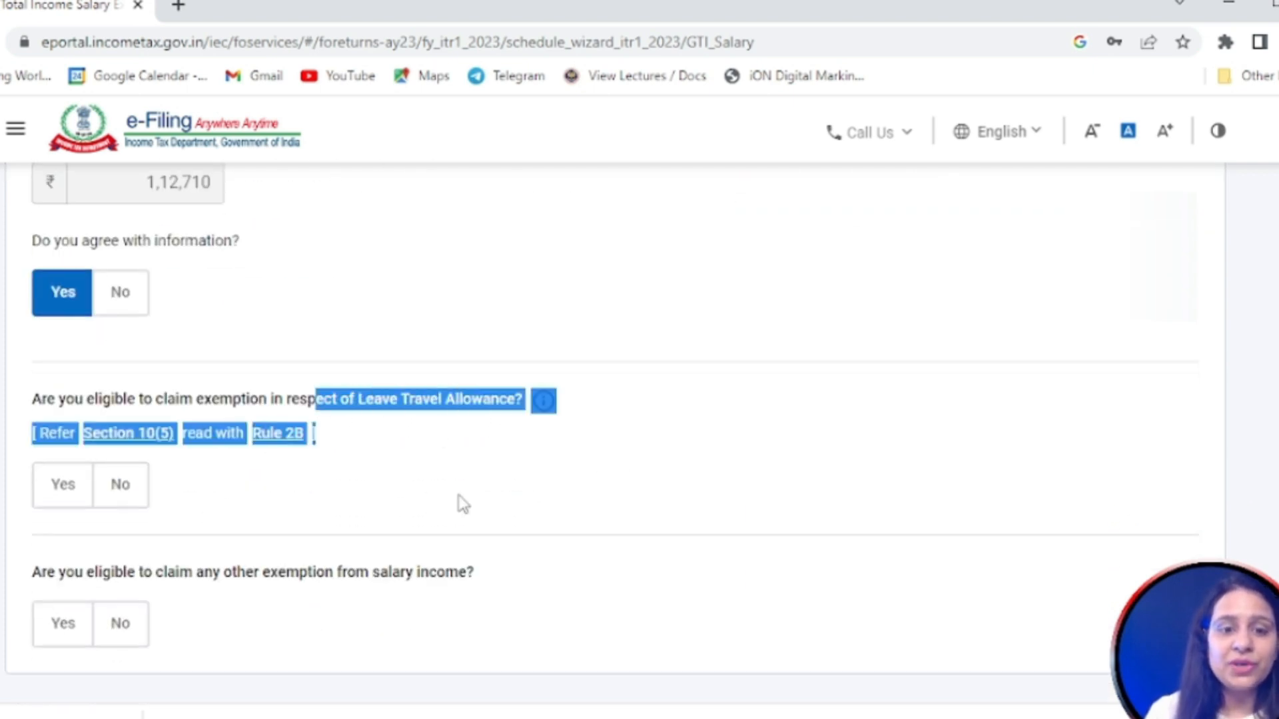
pyautogui.scroll(-3, 400, 460)
pyautogui.moveTo(337, 358); pyautogui.dragTo(468, 388)
pyautogui.click(651, 413)
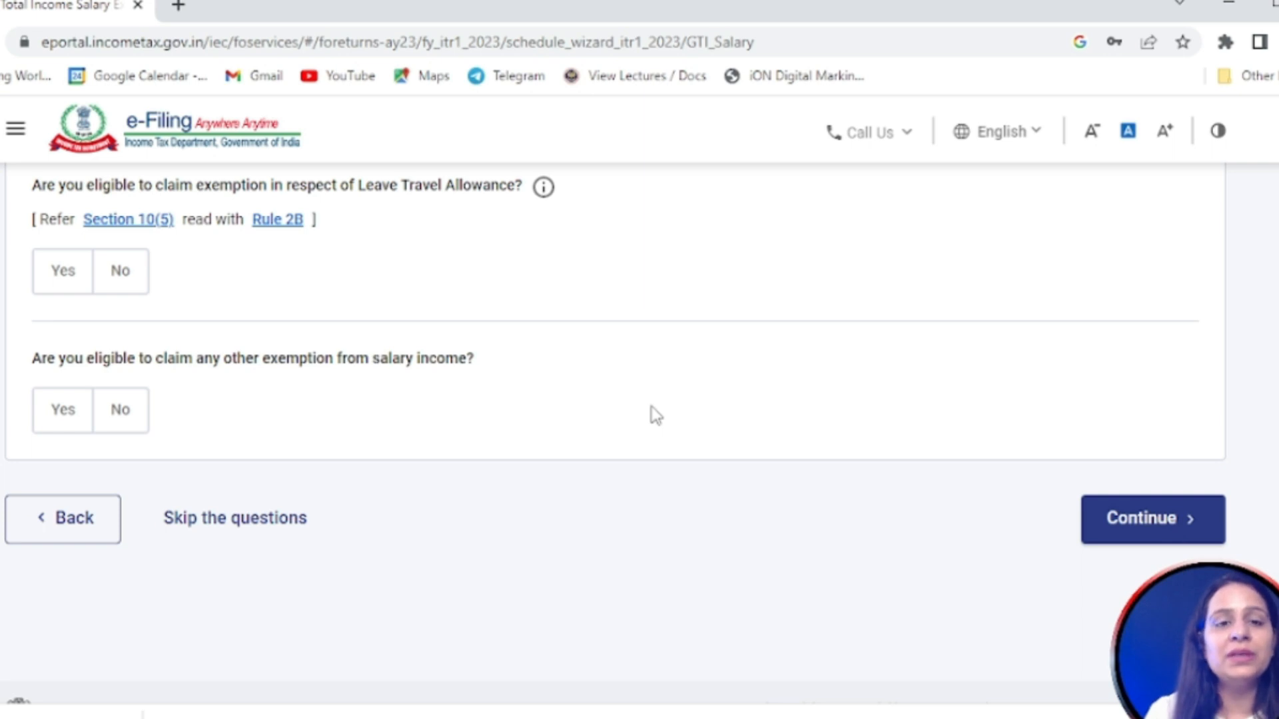
pyautogui.scroll(6, 566, 459)
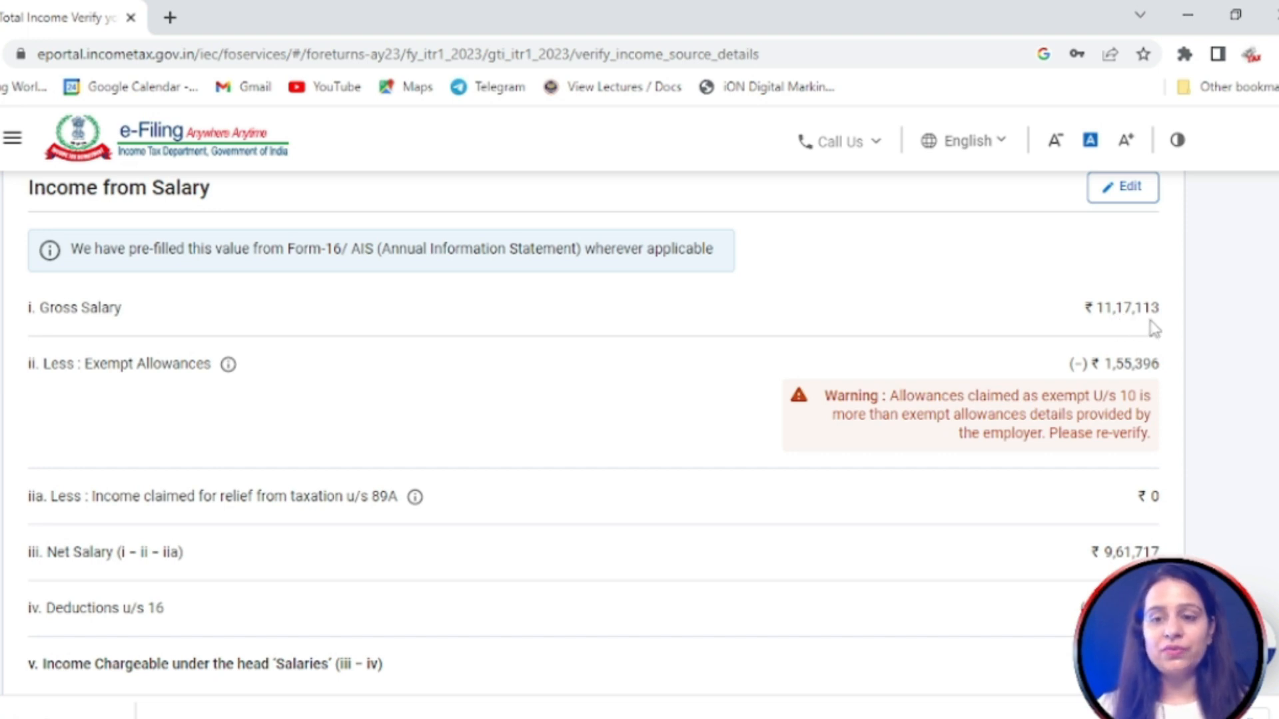
# Switch to FORM16(A).pdf in Adobe Acrobat to compare its total amount paid/credited with the return's gross salary
pyautogui.hotkey('alt', 'Tab')
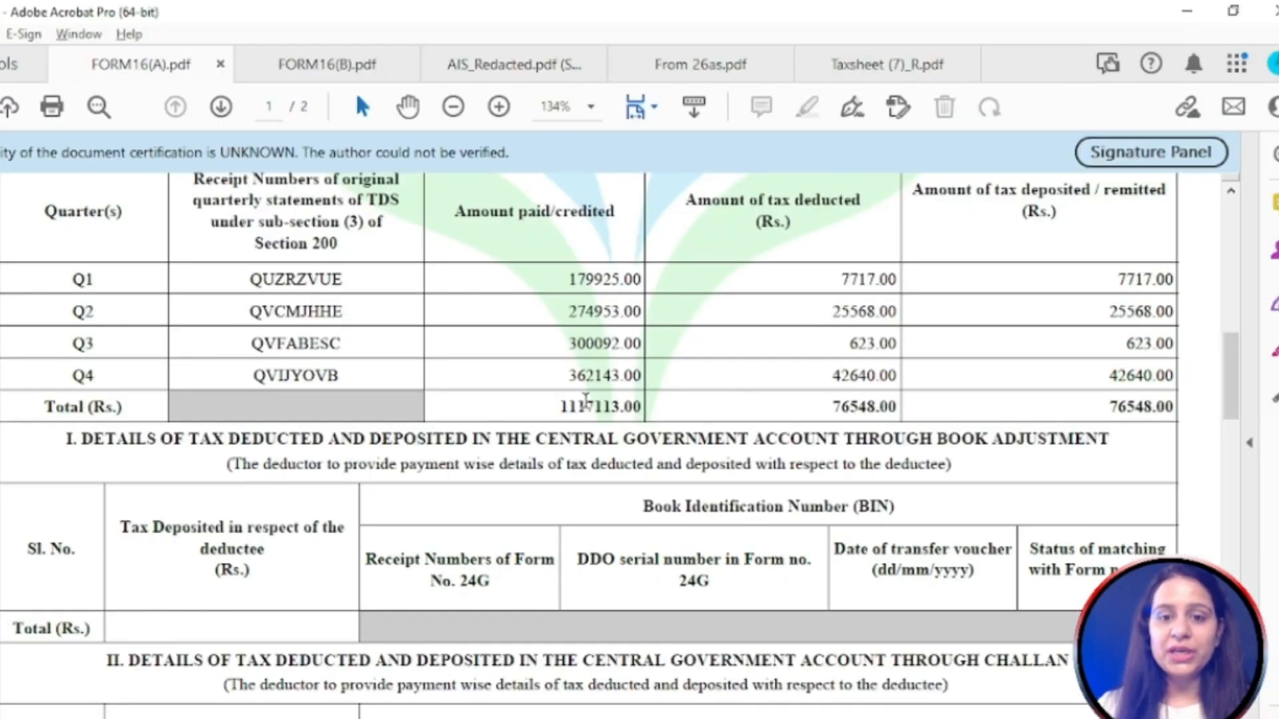
pyautogui.moveTo(559, 406); pyautogui.dragTo(636, 405)
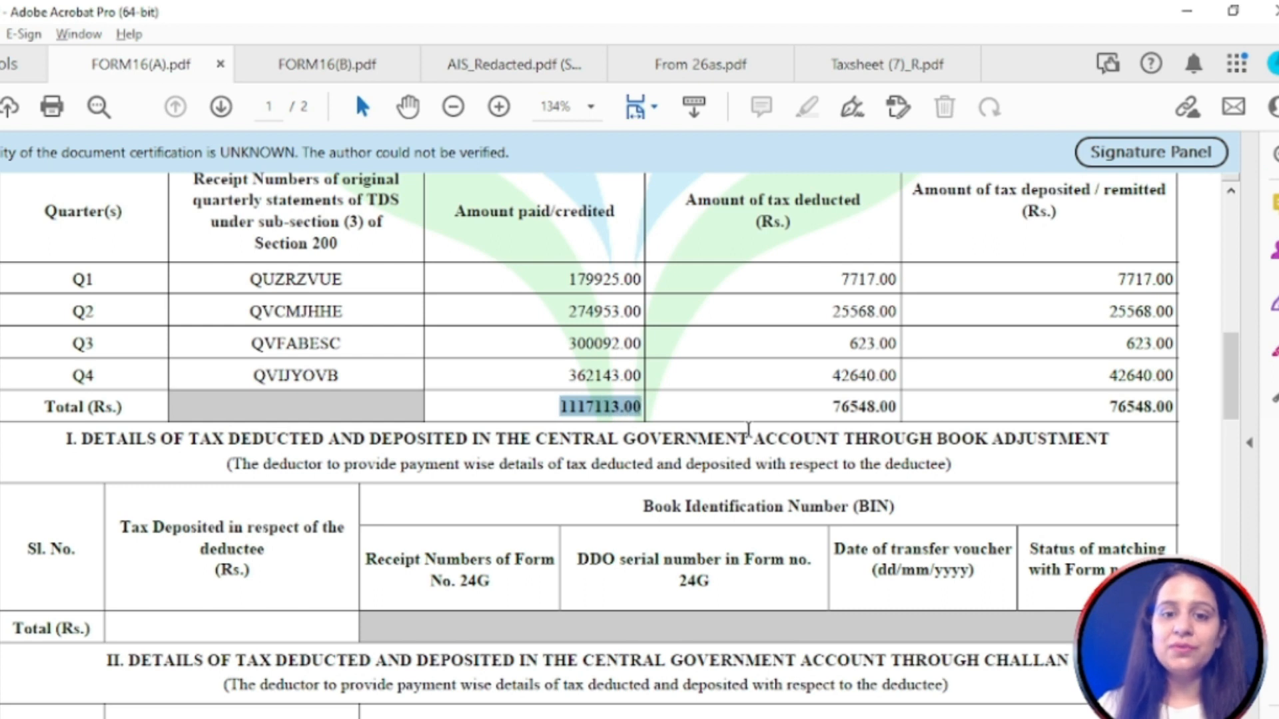
pyautogui.click(738, 413)
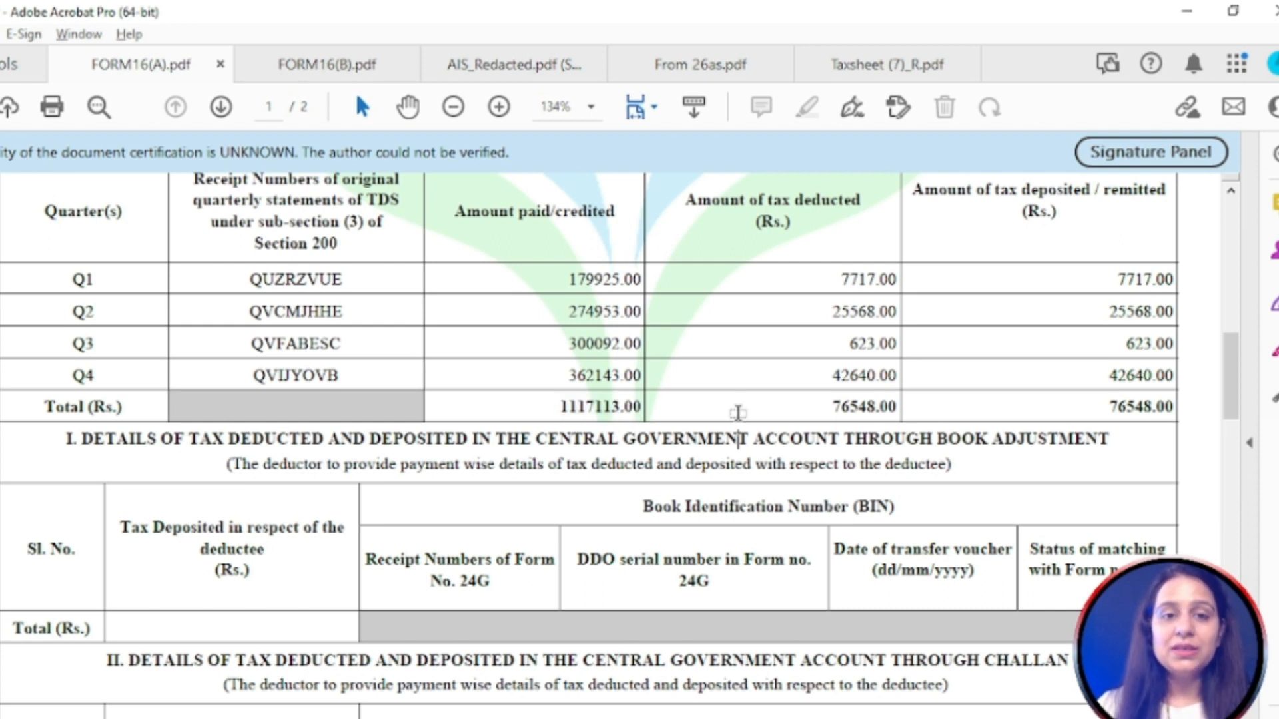
pyautogui.hotkey('alt', 'Tab')
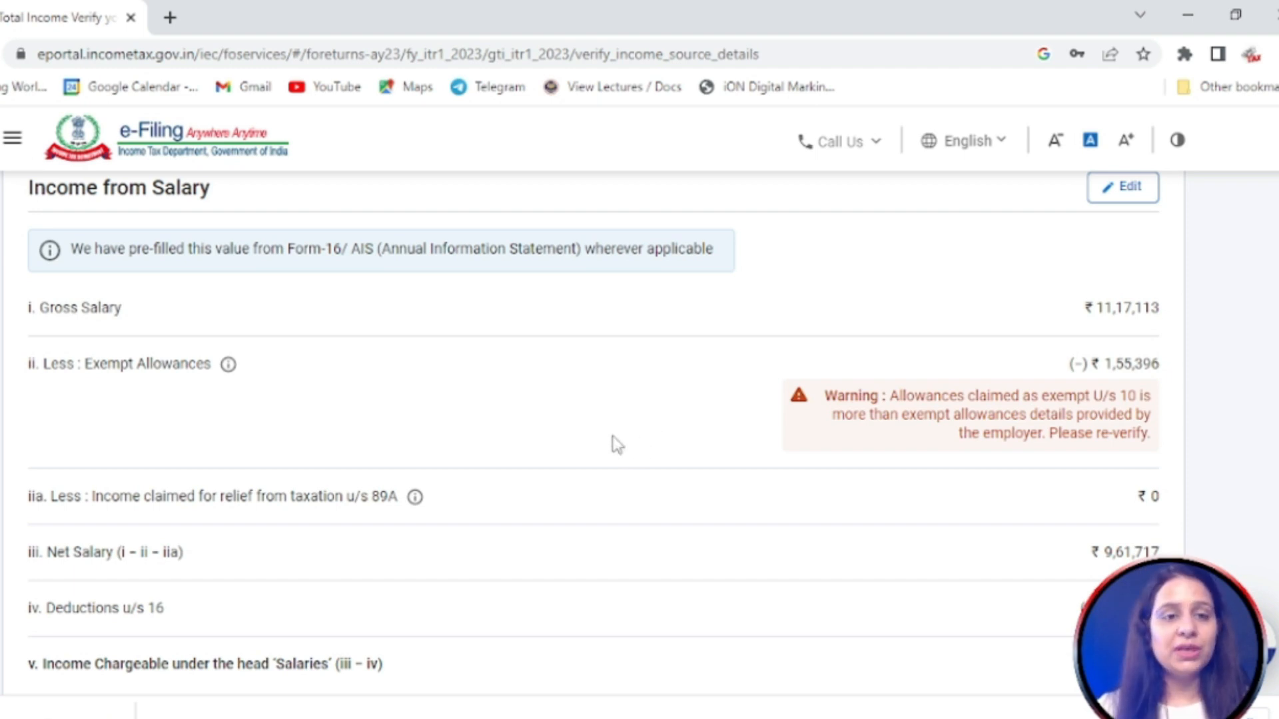
# Open View Form 26AS for income tax returns on the e-Filing portal and continue to the TRACES website
pyautogui.scroll(6, 611, 441)
pyautogui.click(166, 211)
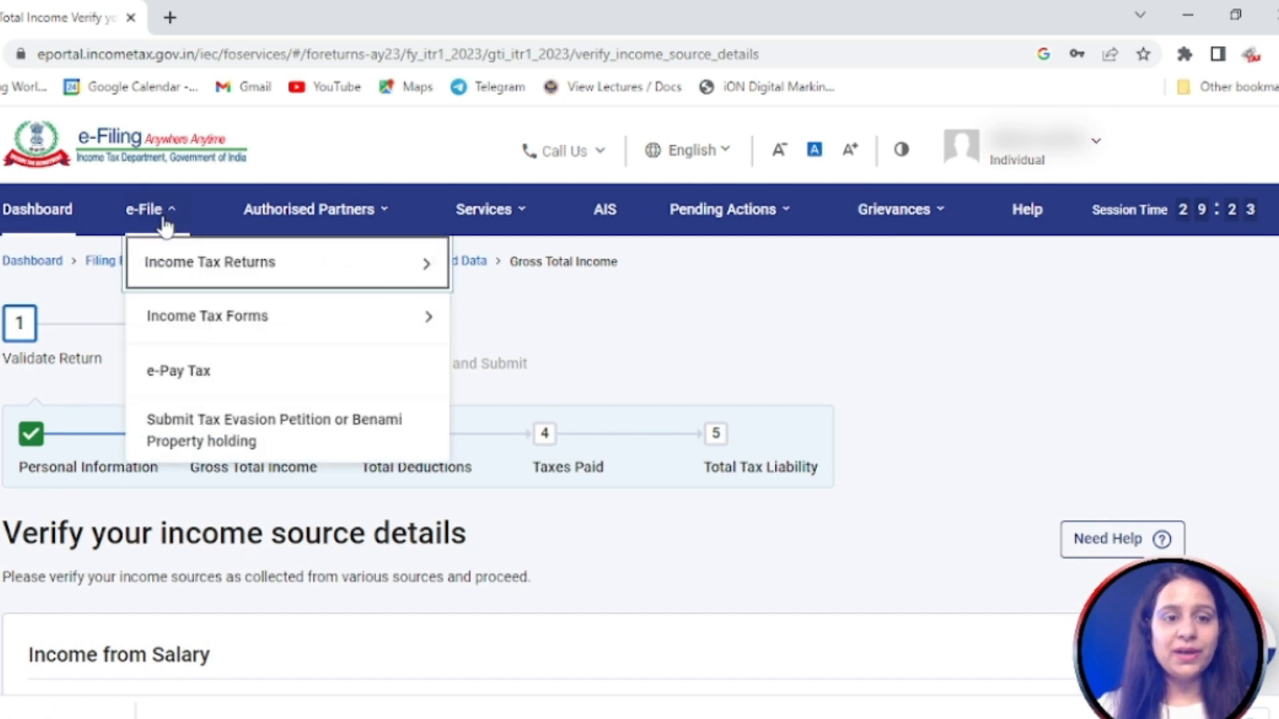
pyautogui.moveTo(219, 268)
pyautogui.click(536, 416)
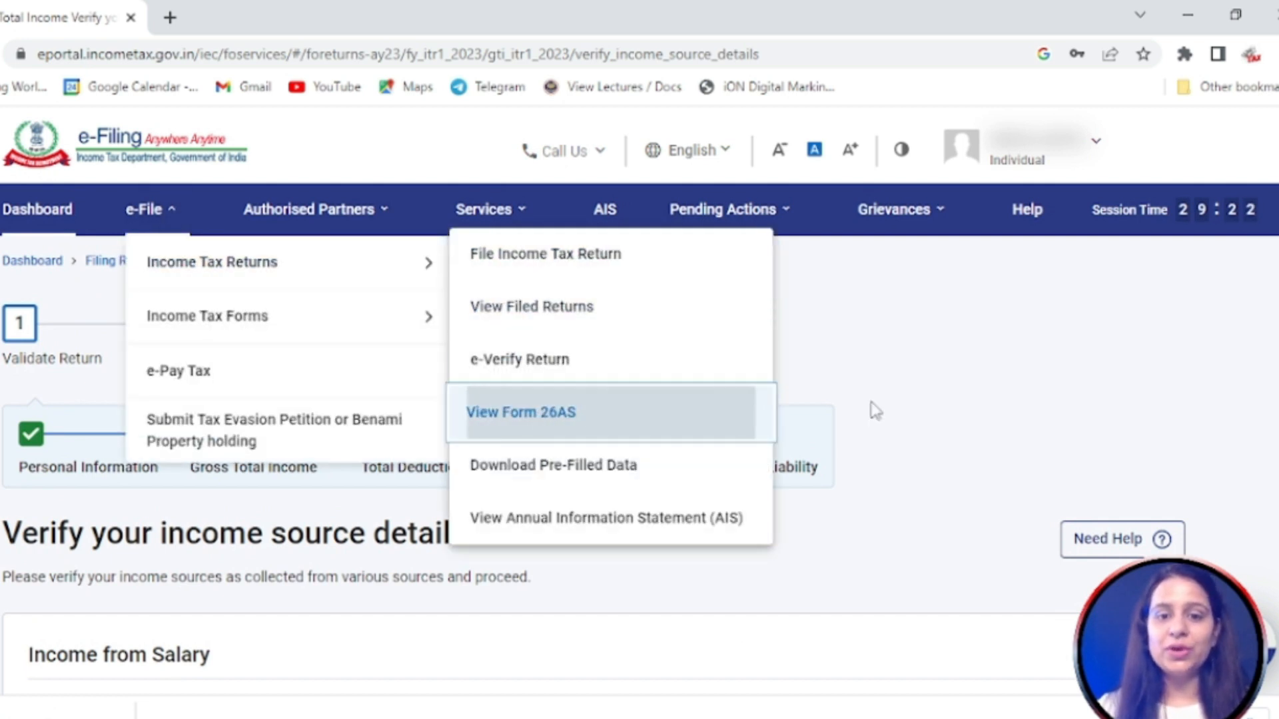
pyautogui.click(804, 589)
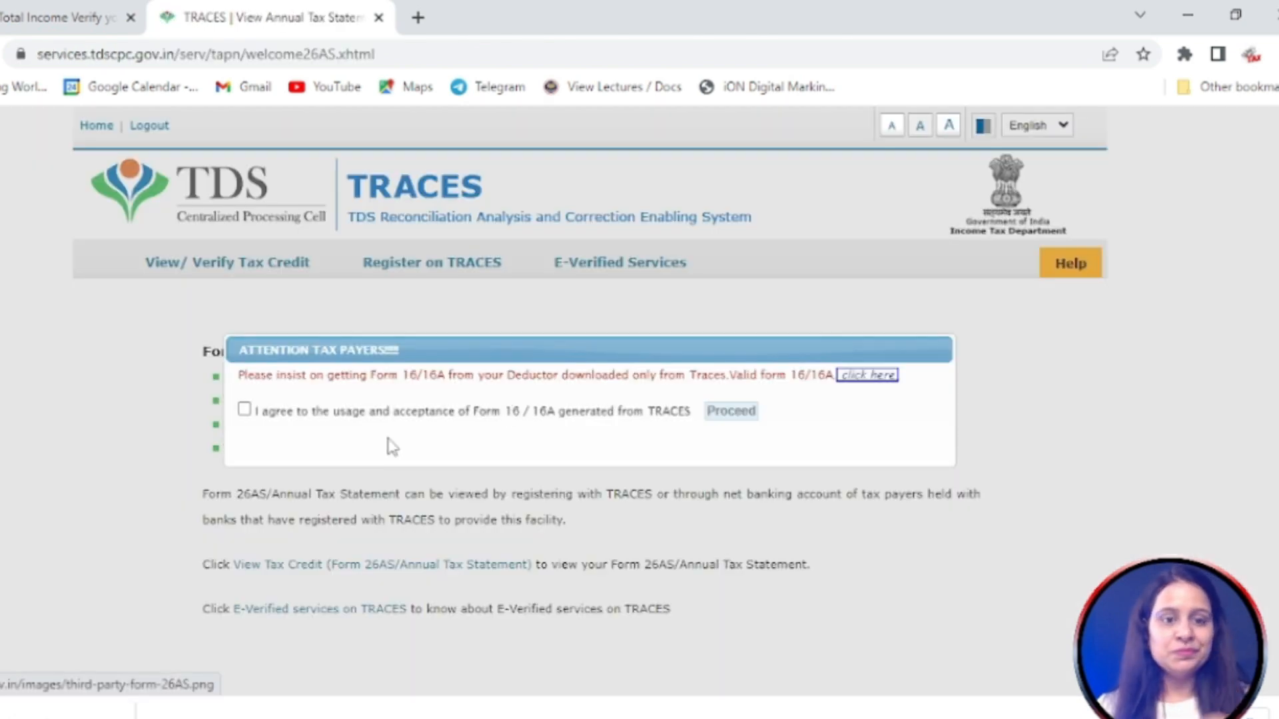
# Agree to the usage of Form 16/16A generated from TRACES and open View Tax Credit (Form 26AS/Annual Tax Statement)
pyautogui.click(244, 409)
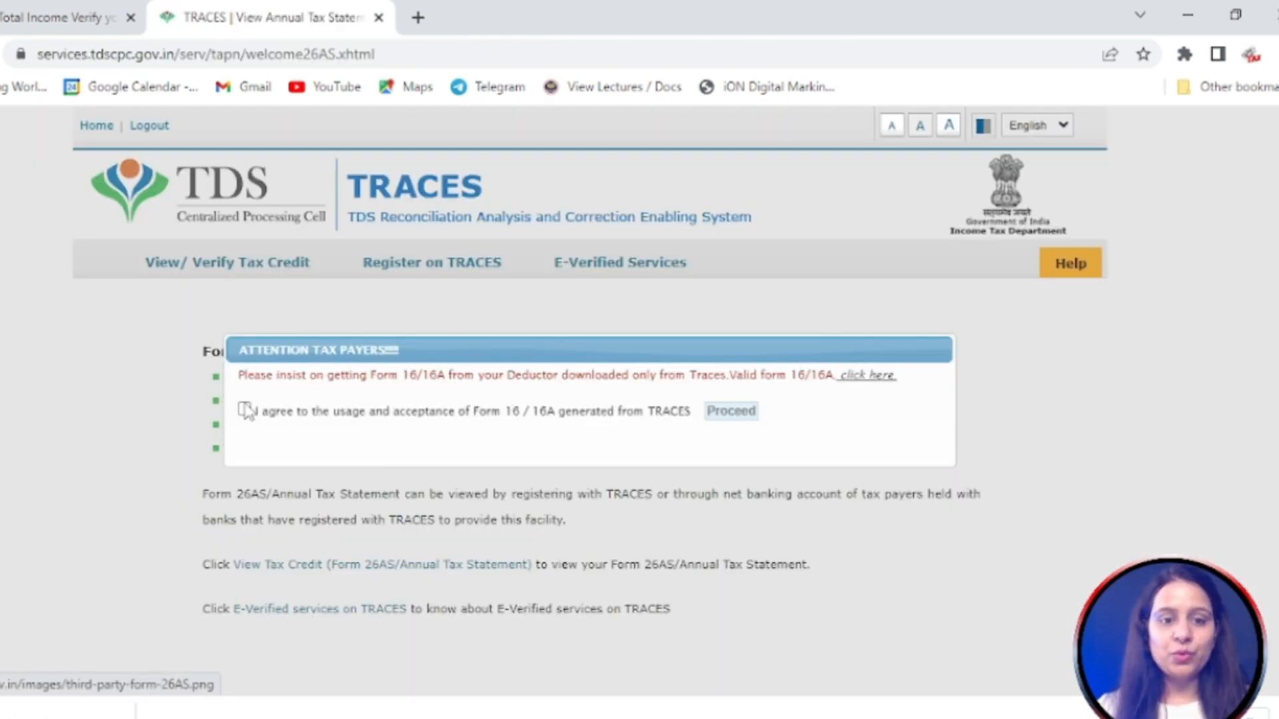
pyautogui.click(731, 411)
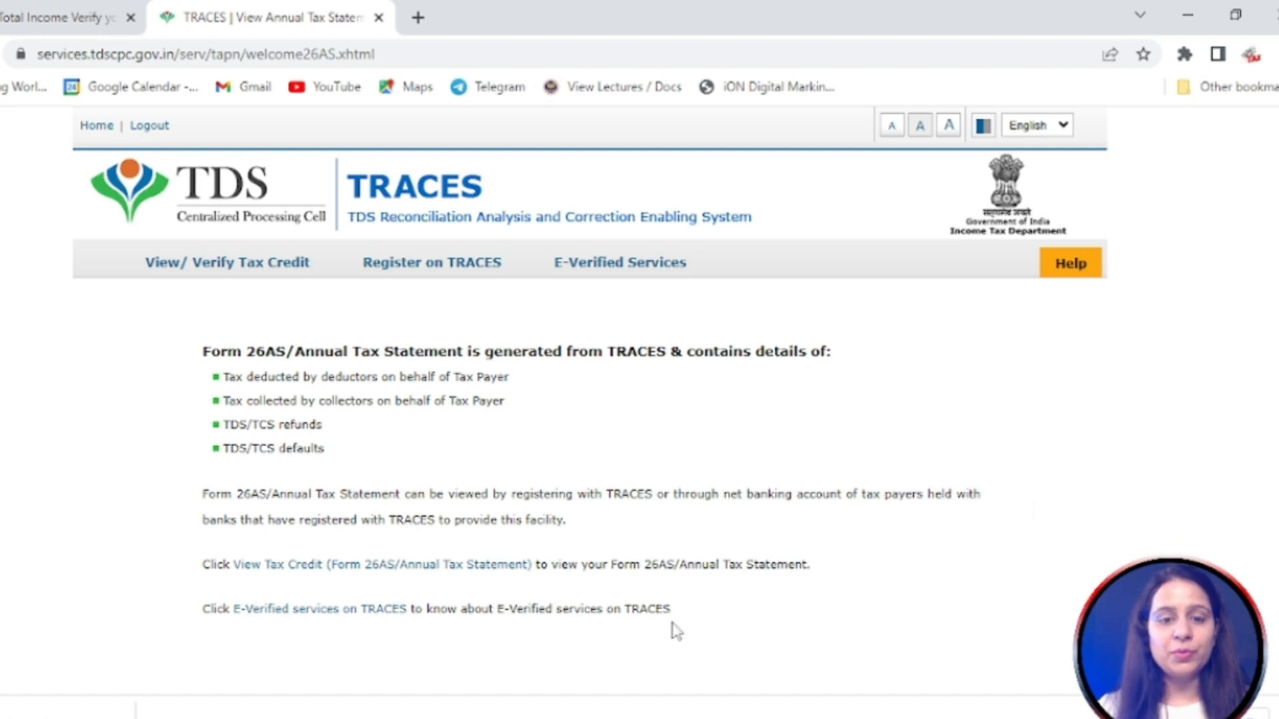
pyautogui.click(351, 577)
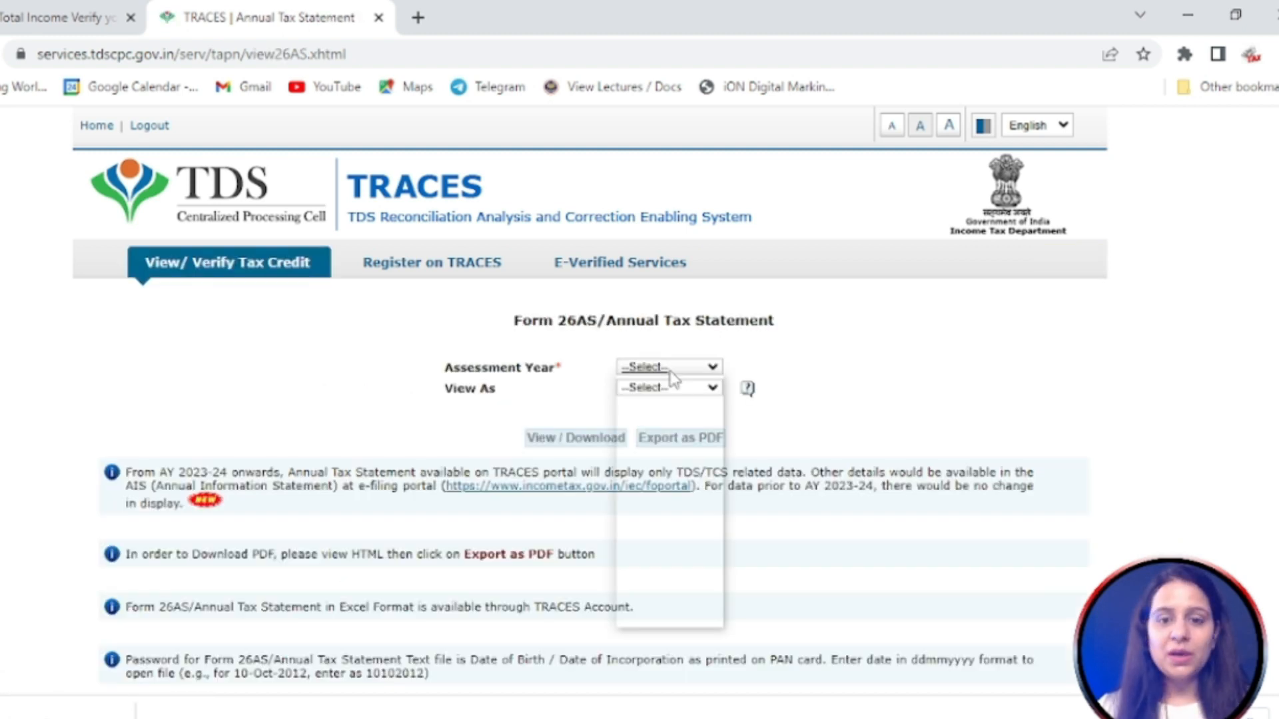
# View Form 26AS for assessment year 2023-24 as HTML, export it as PDF and examine the tax deducted at source
pyautogui.click(666, 367)
pyautogui.click(660, 602)
pyautogui.click(655, 387)
pyautogui.click(636, 417)
pyautogui.click(593, 442)
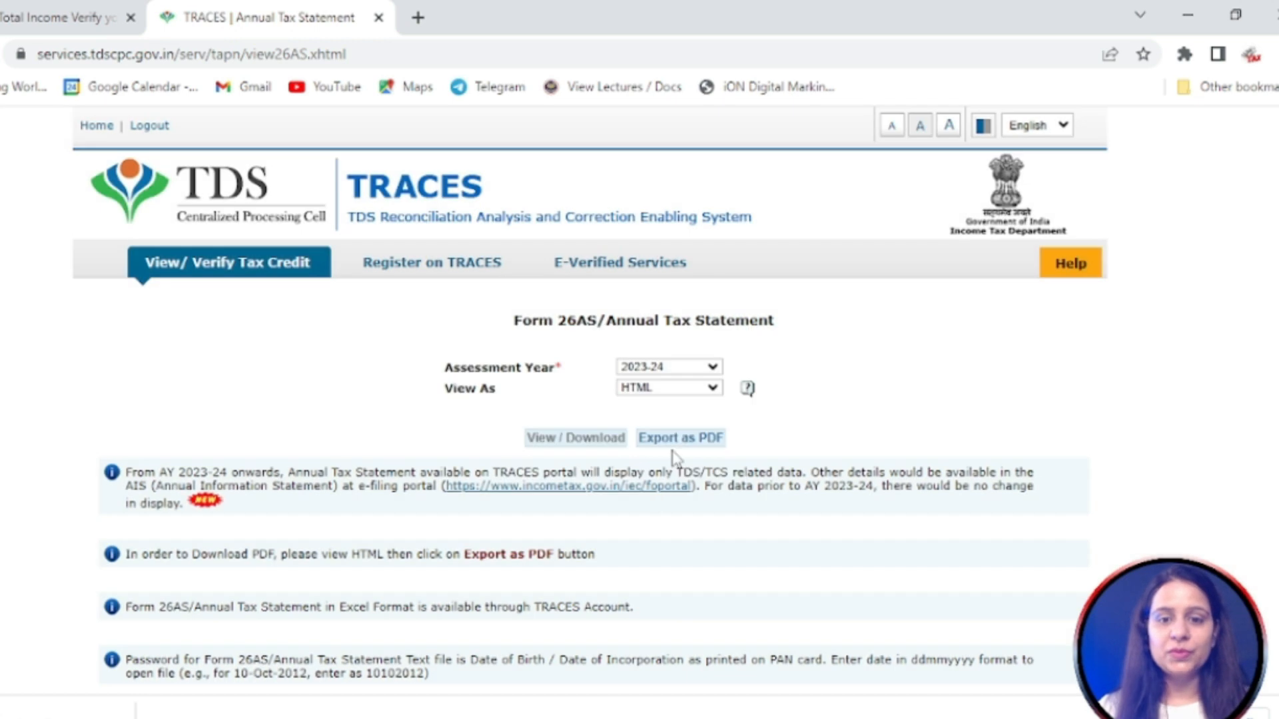
pyautogui.click(674, 441)
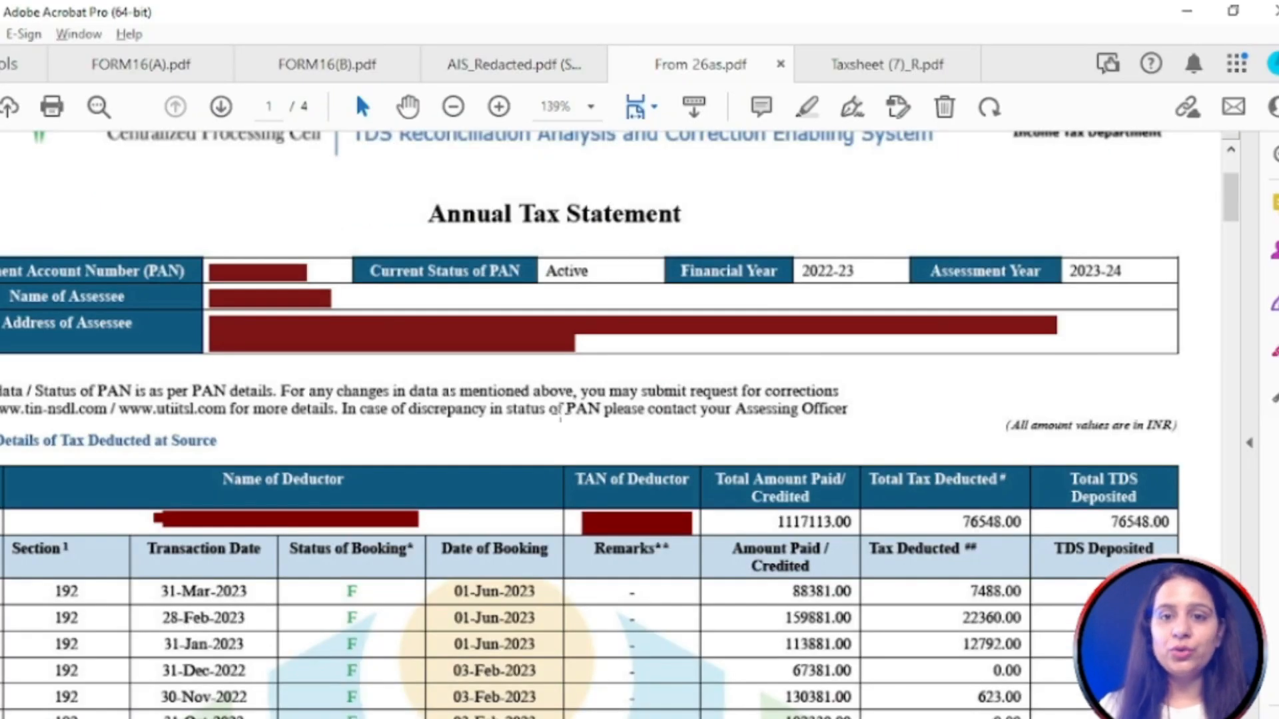
pyautogui.scroll(-3, 575, 431)
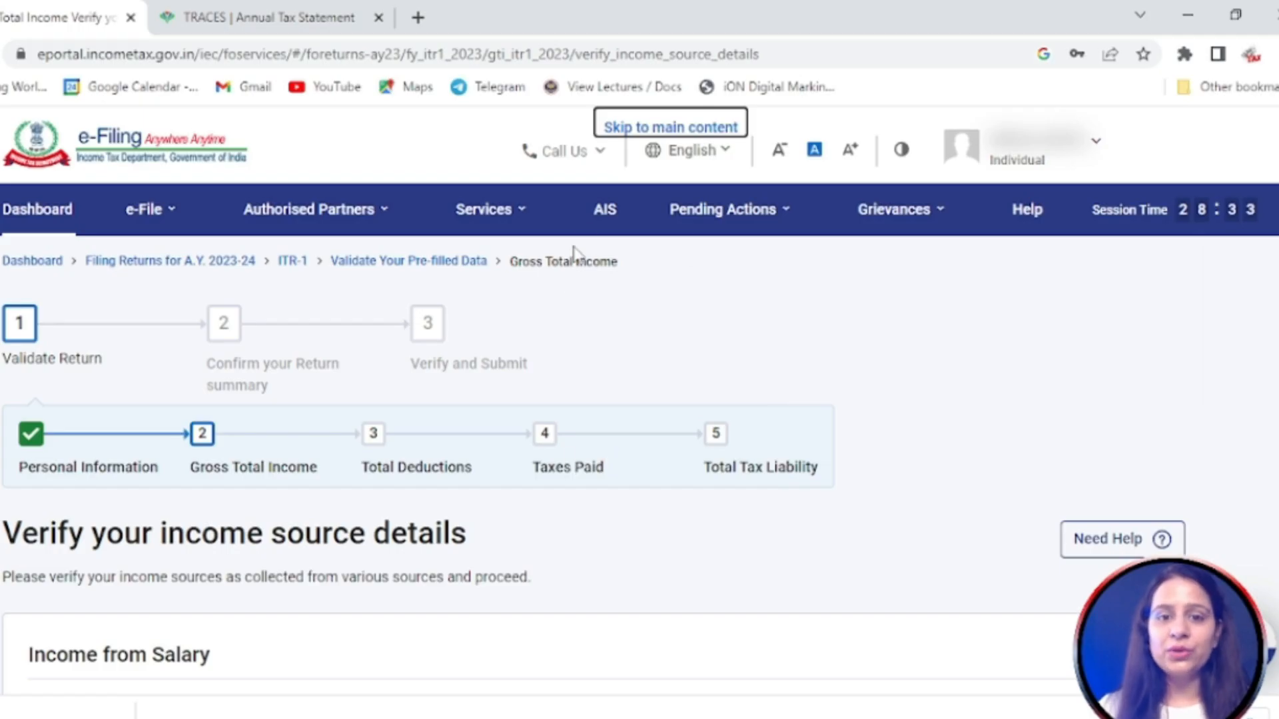
# Open the Annual Information Statement on the Compliance Portal from the e-Filing portal, choose to download it and examine the AIS PDF
pyautogui.click(605, 212)
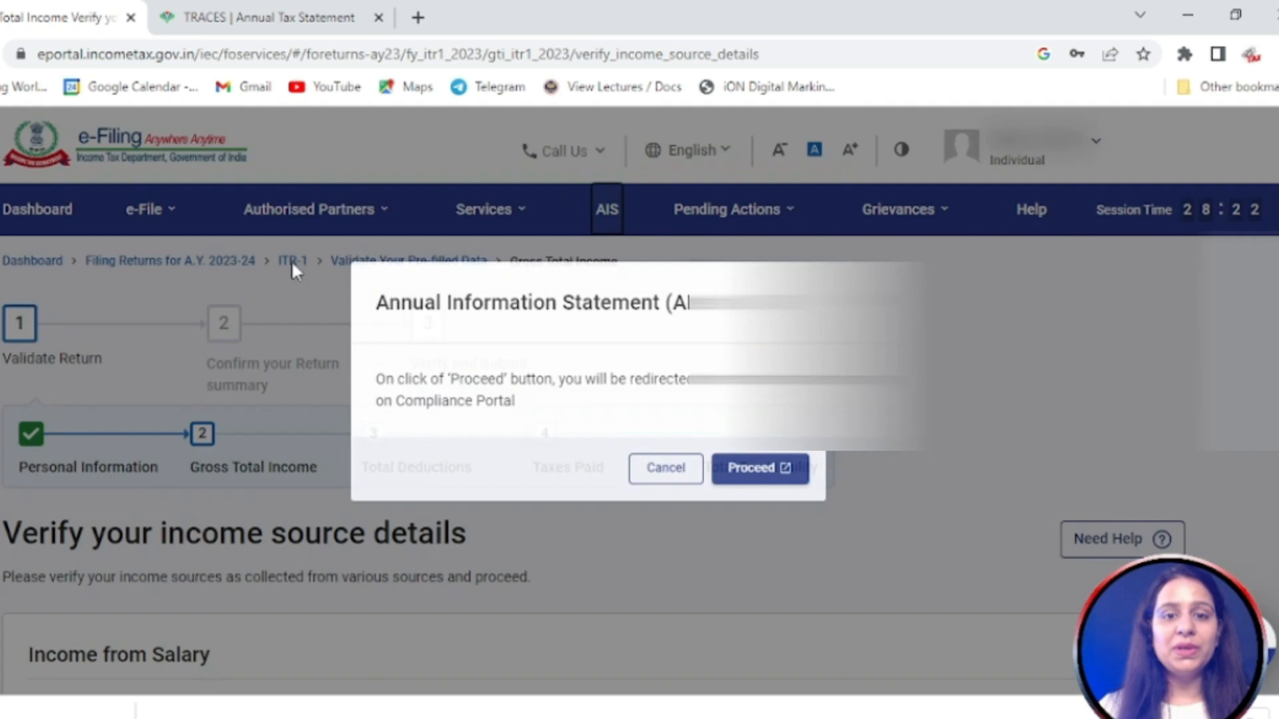
pyautogui.click(750, 492)
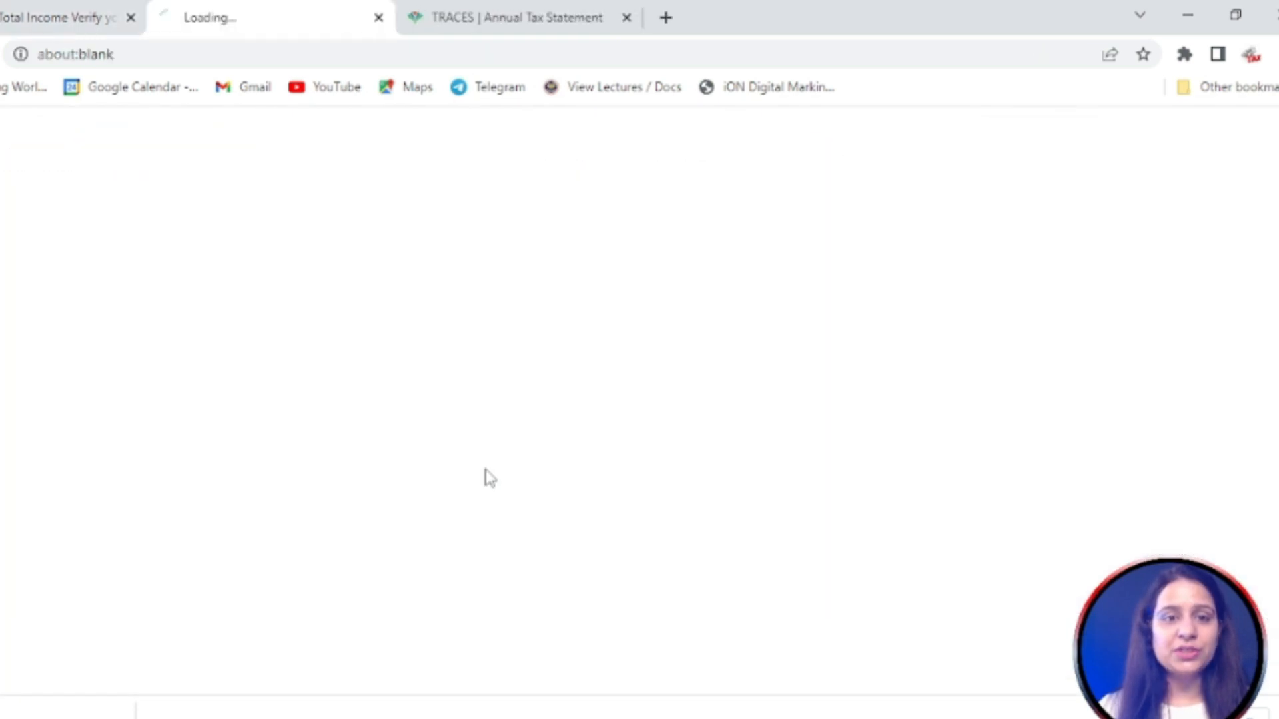
pyautogui.scroll(-2, 606, 462)
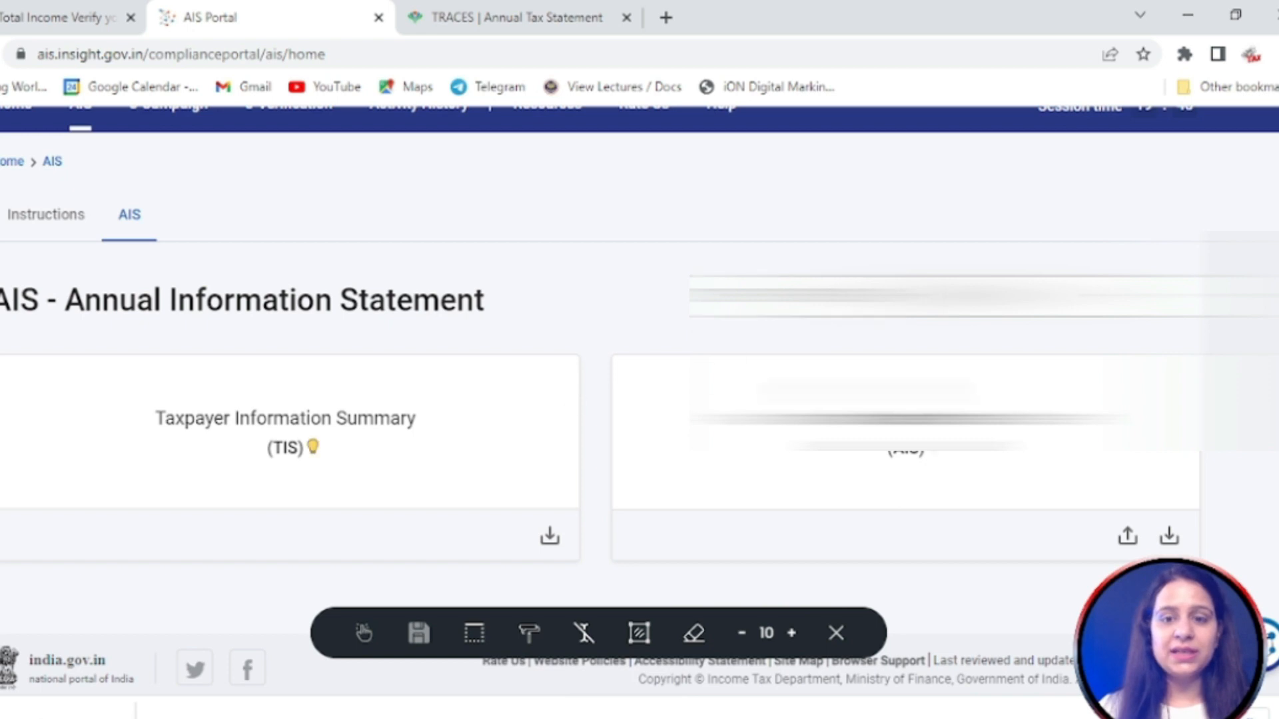
pyautogui.scroll(-1, 726, 463)
pyautogui.click(908, 457)
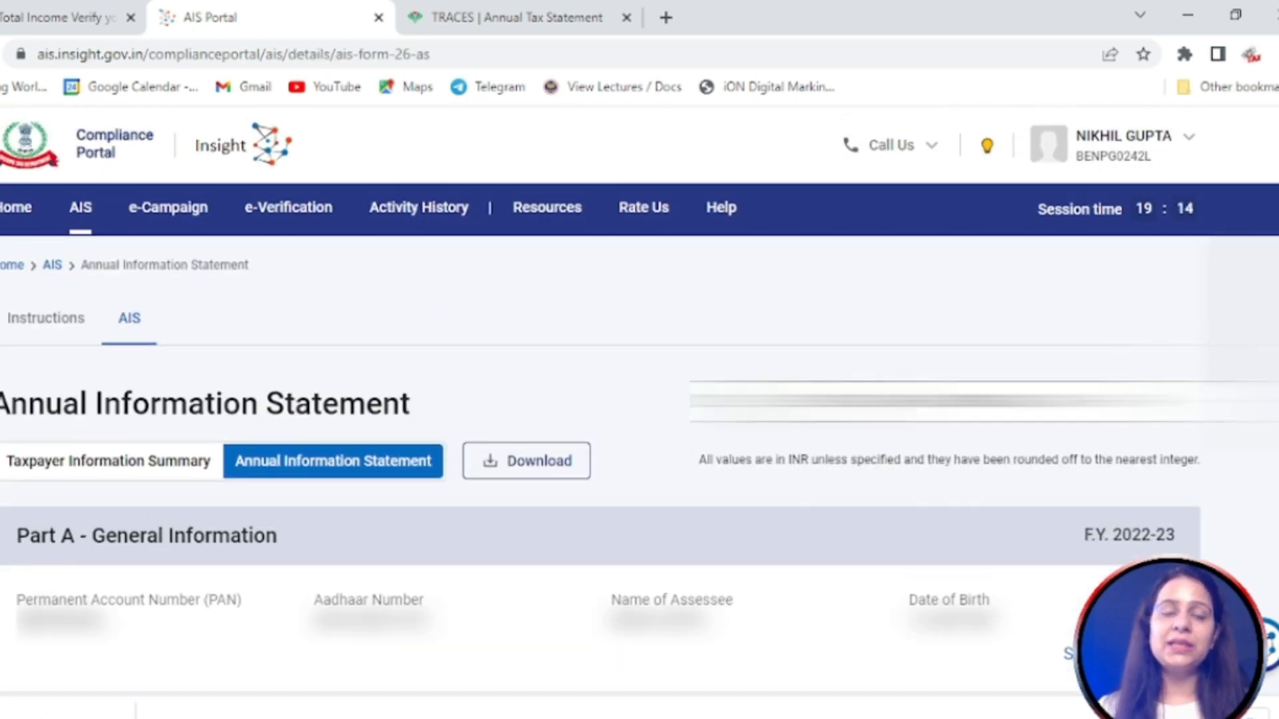
pyautogui.click(545, 468)
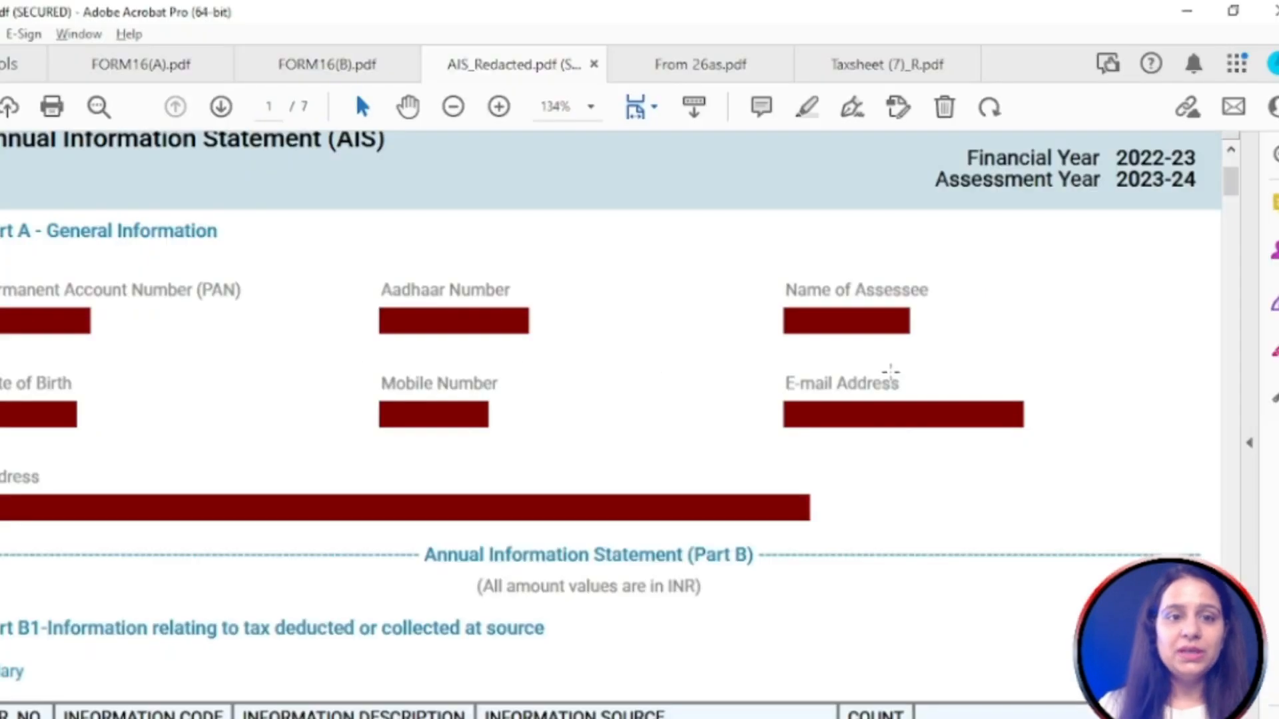
pyautogui.scroll(-3, 889, 376)
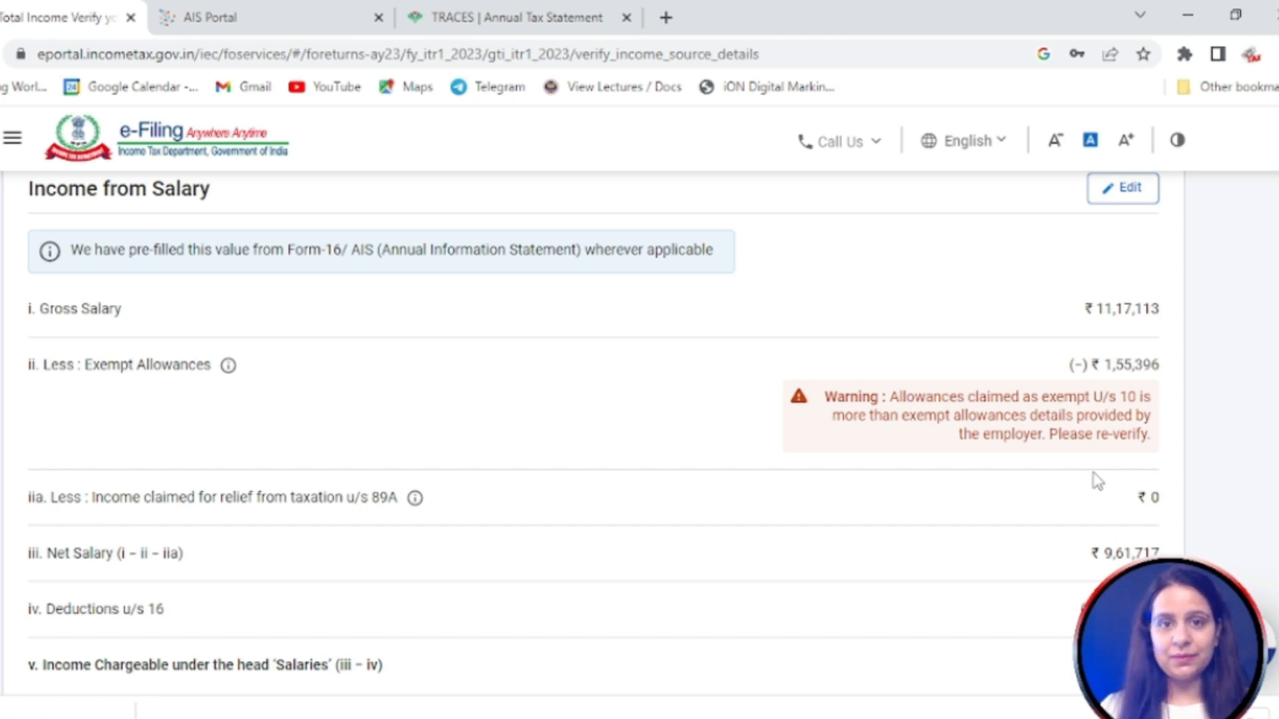
# Review the salary deductions u/s 16, house property income and income from other sources on the income source details page
pyautogui.scroll(-4, 1098, 480)
pyautogui.moveTo(72, 300); pyautogui.dragTo(123, 300)
pyautogui.moveTo(1115, 304); pyautogui.dragTo(1144, 303)
pyautogui.click(889, 368)
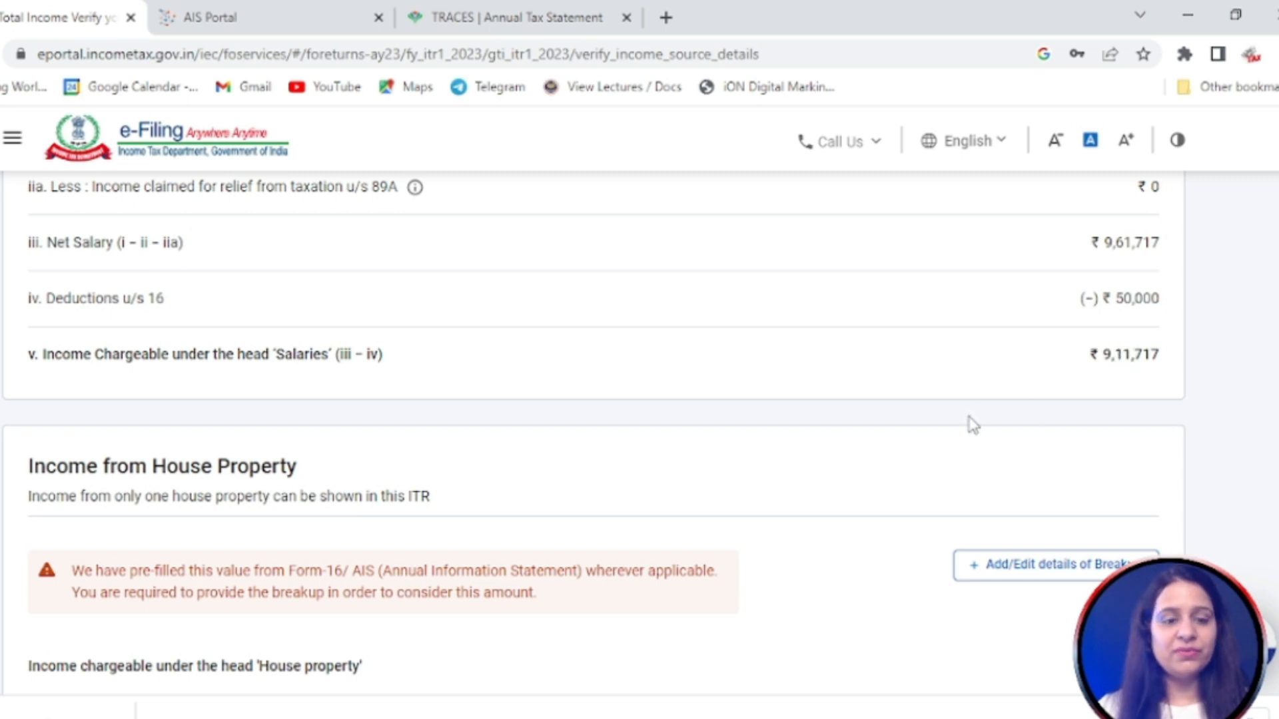
pyautogui.scroll(-4, 892, 551)
pyautogui.scroll(3, 905, 490)
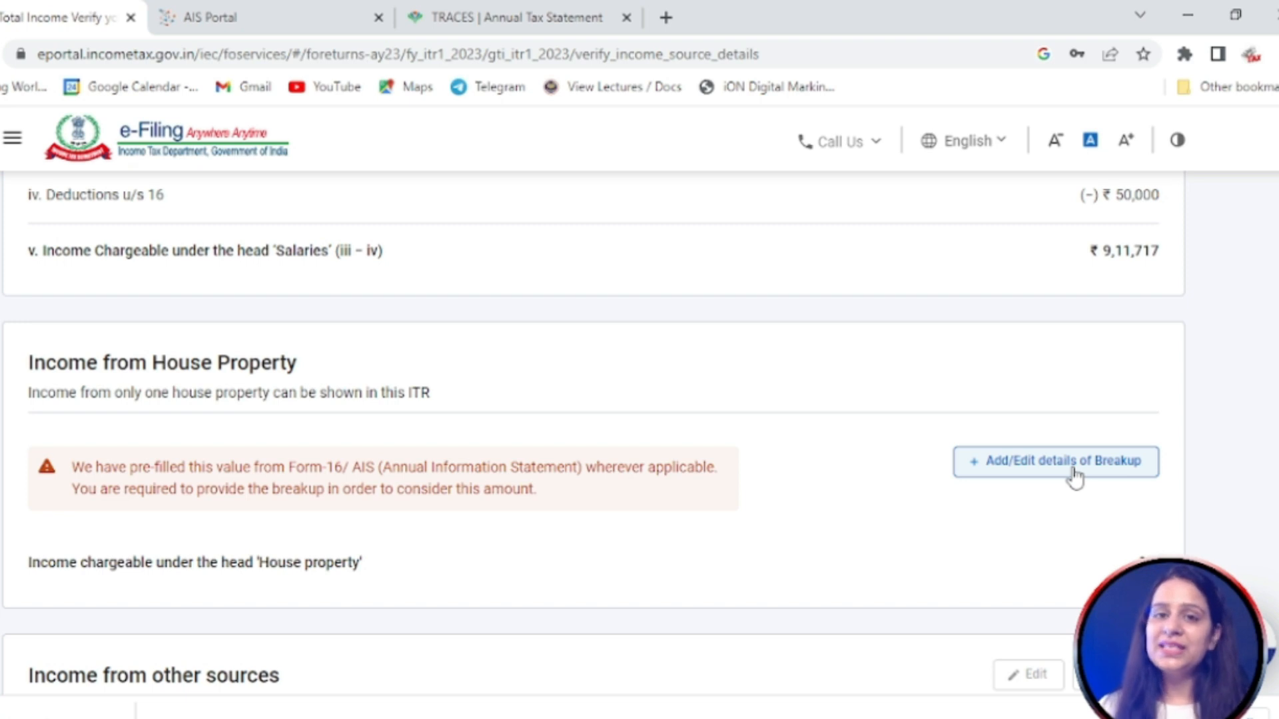
pyautogui.scroll(-8, 955, 543)
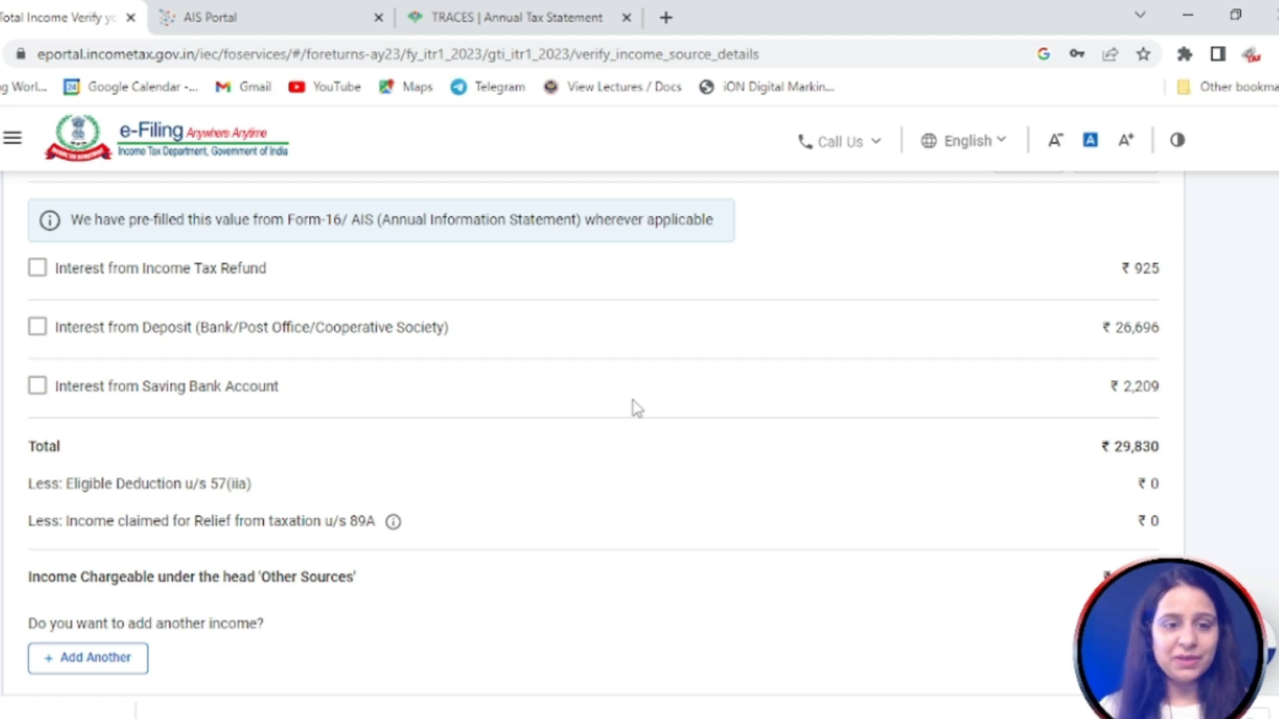
# Confirm the gross total income, then open Total Deductions and go through the deduction eligibility questions
pyautogui.scroll(-7, 756, 643)
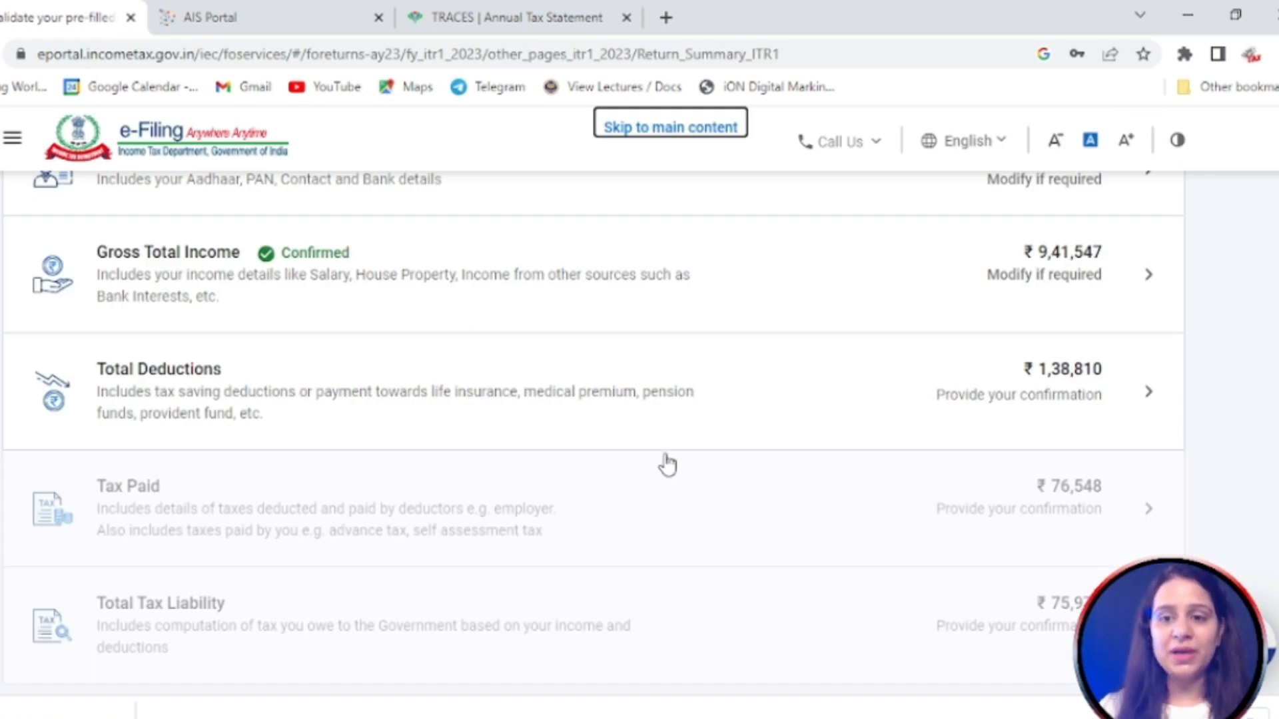
pyautogui.click(597, 416)
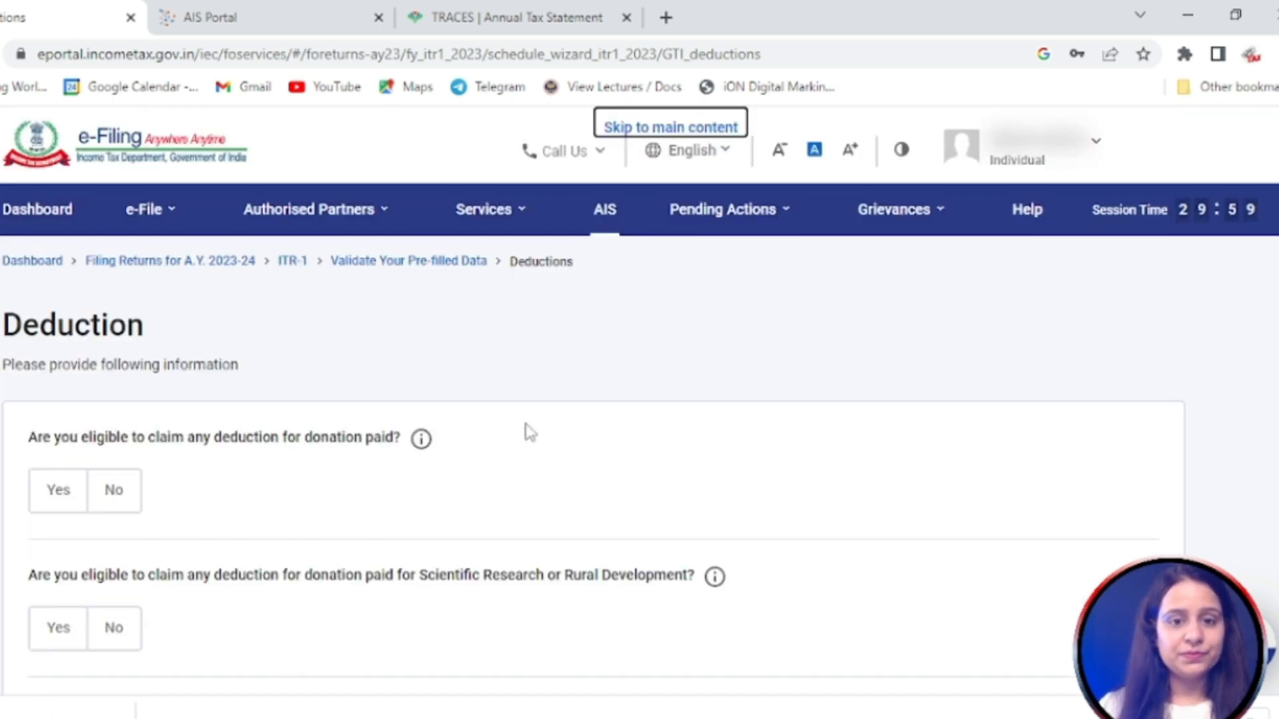
pyautogui.scroll(-4, 523, 486)
pyautogui.scroll(2, 528, 483)
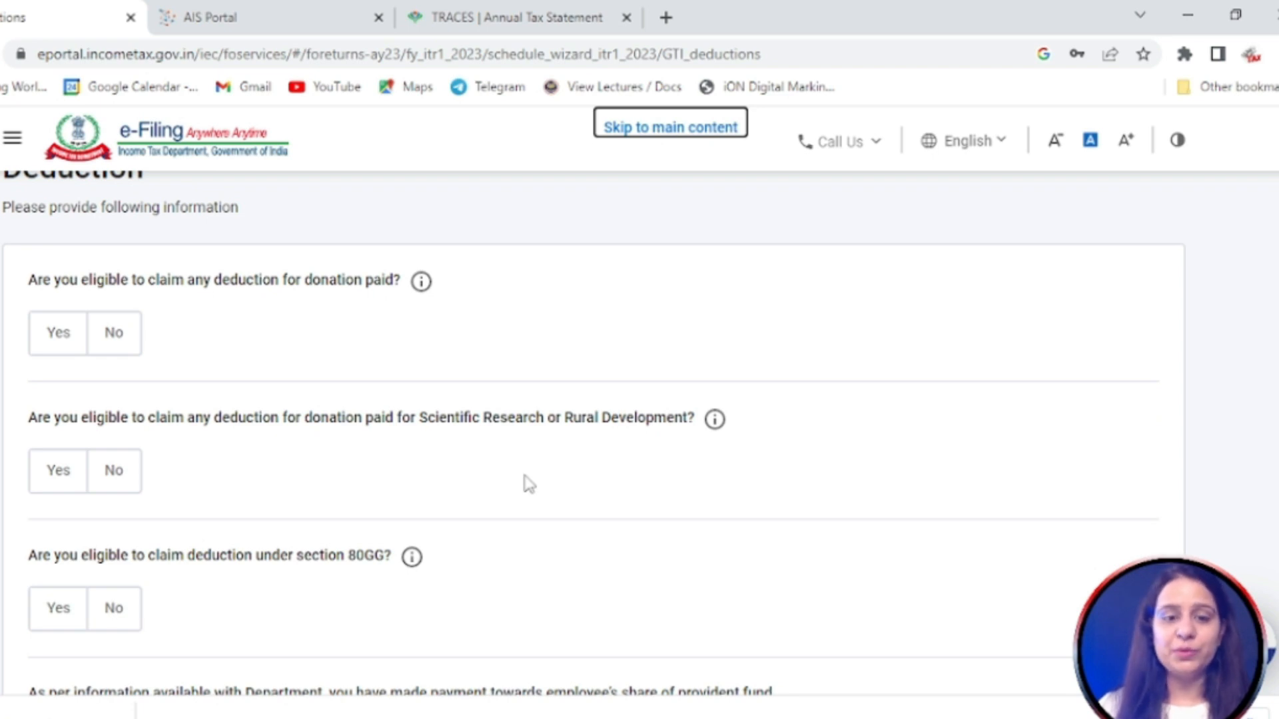
pyautogui.scroll(-3, 486, 456)
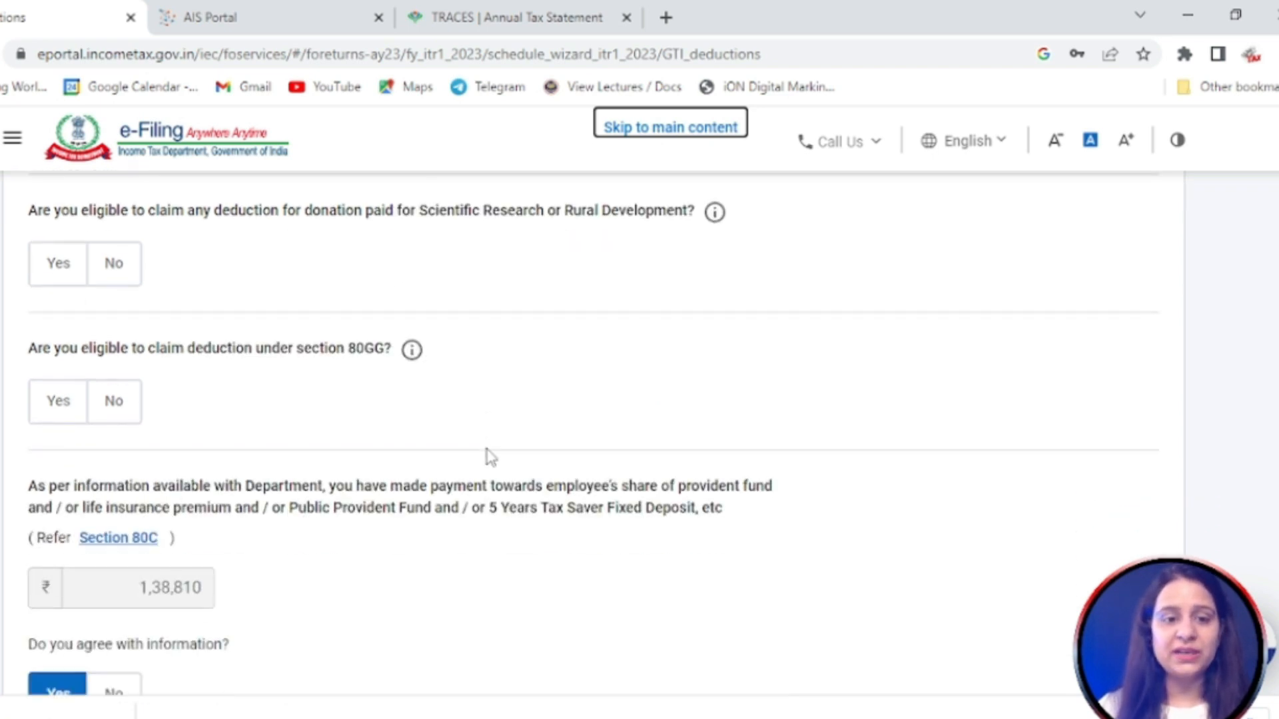
pyautogui.scroll(-2, 491, 457)
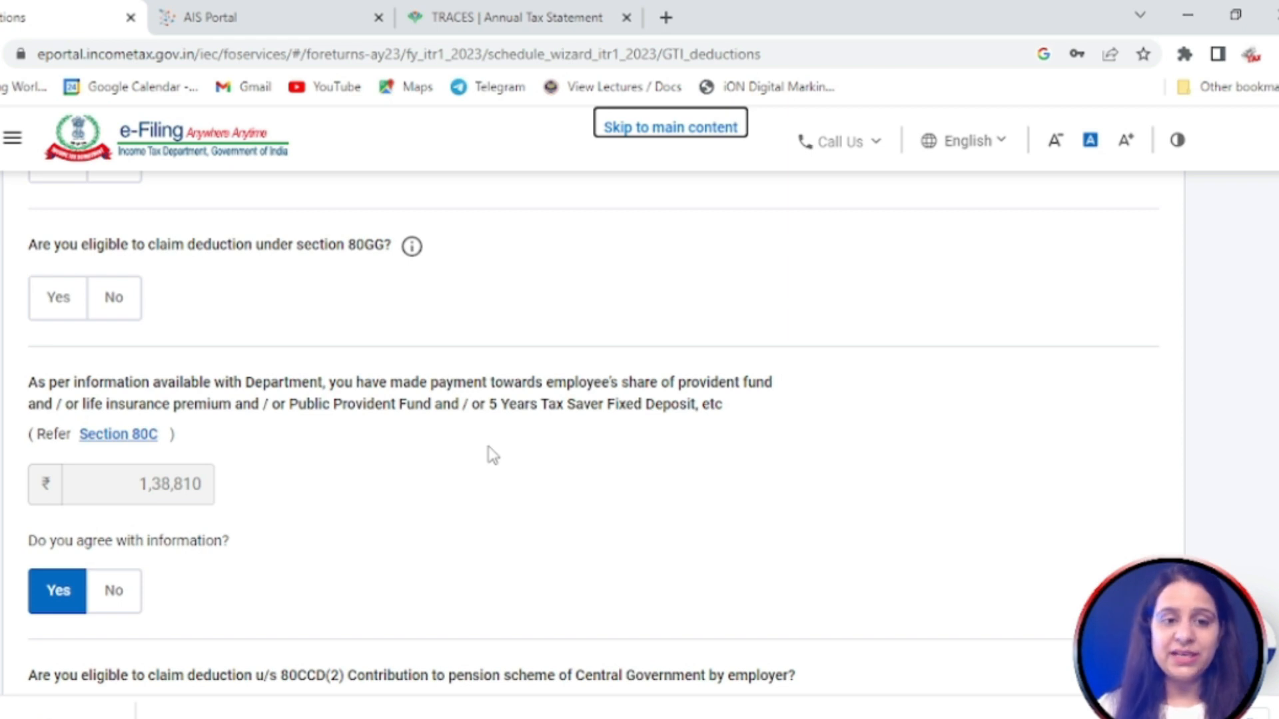
# Disagree with the pre-filled Section 80C information and set the Section 80C payment amount to 1,60,000
pyautogui.moveTo(141, 486); pyautogui.dragTo(233, 489)
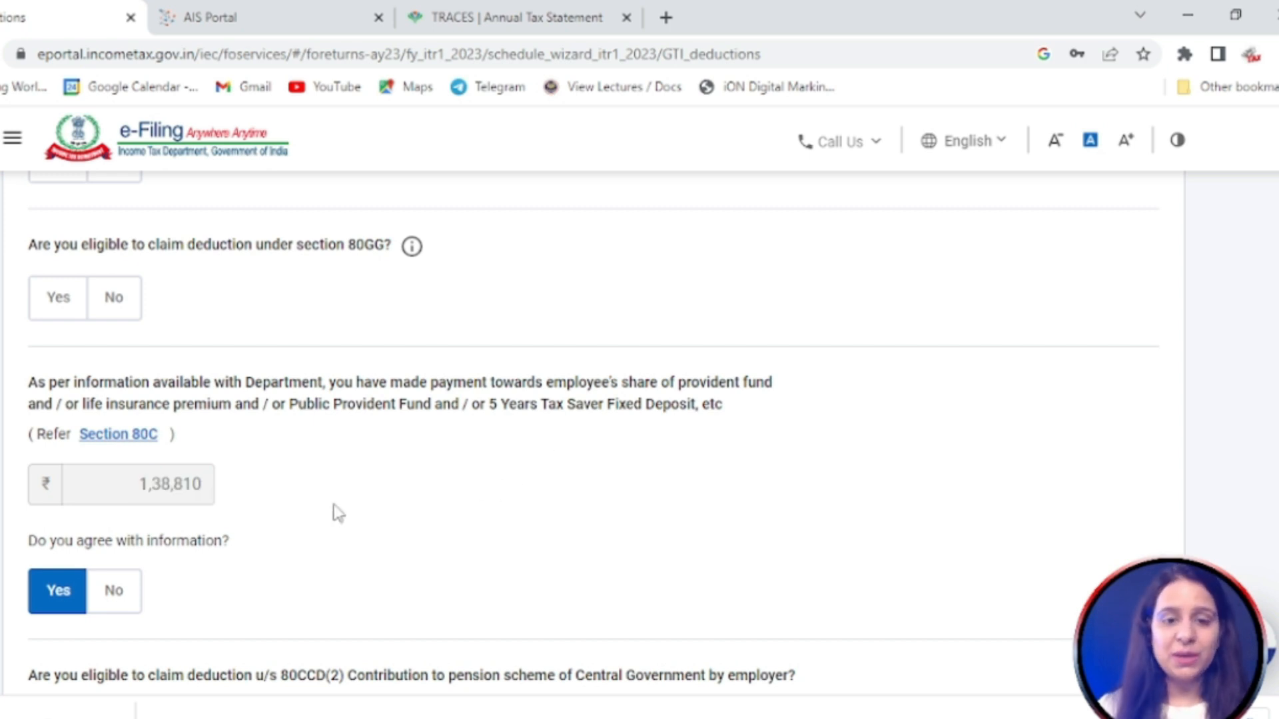
pyautogui.moveTo(137, 485); pyautogui.dragTo(239, 499)
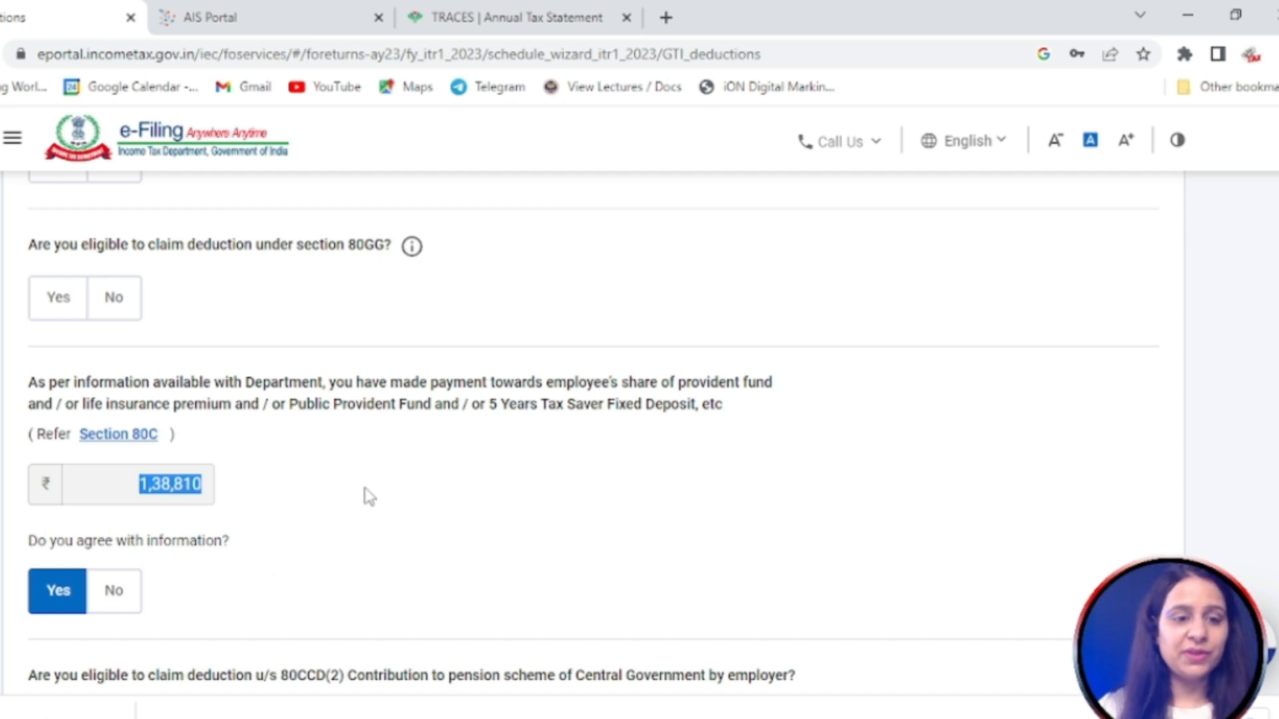
pyautogui.scroll(-2, 351, 566)
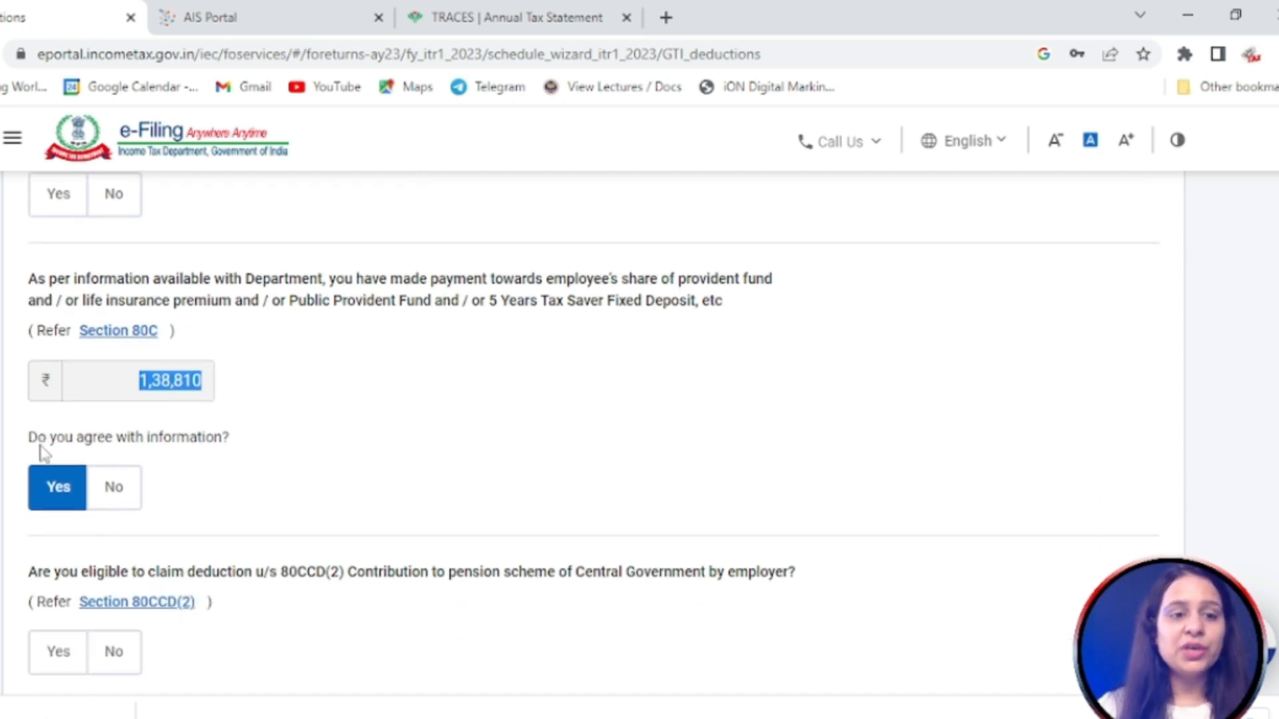
pyautogui.click(115, 509)
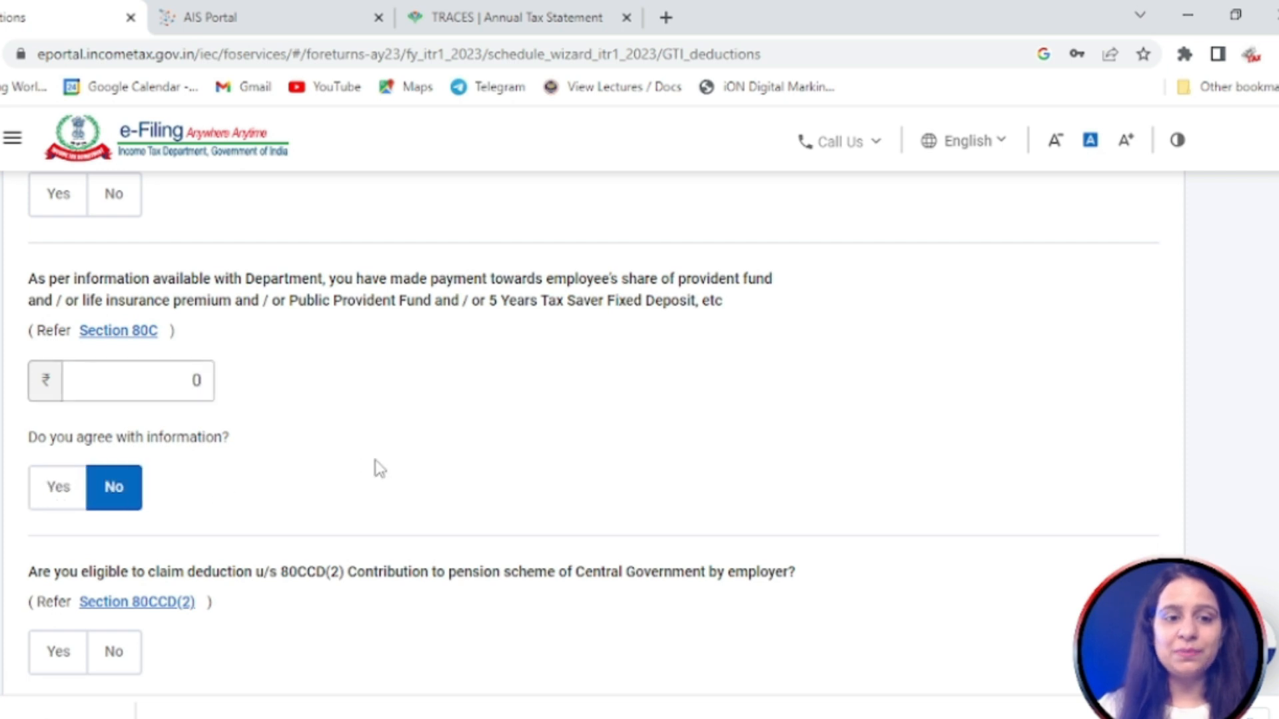
pyautogui.click(193, 386)
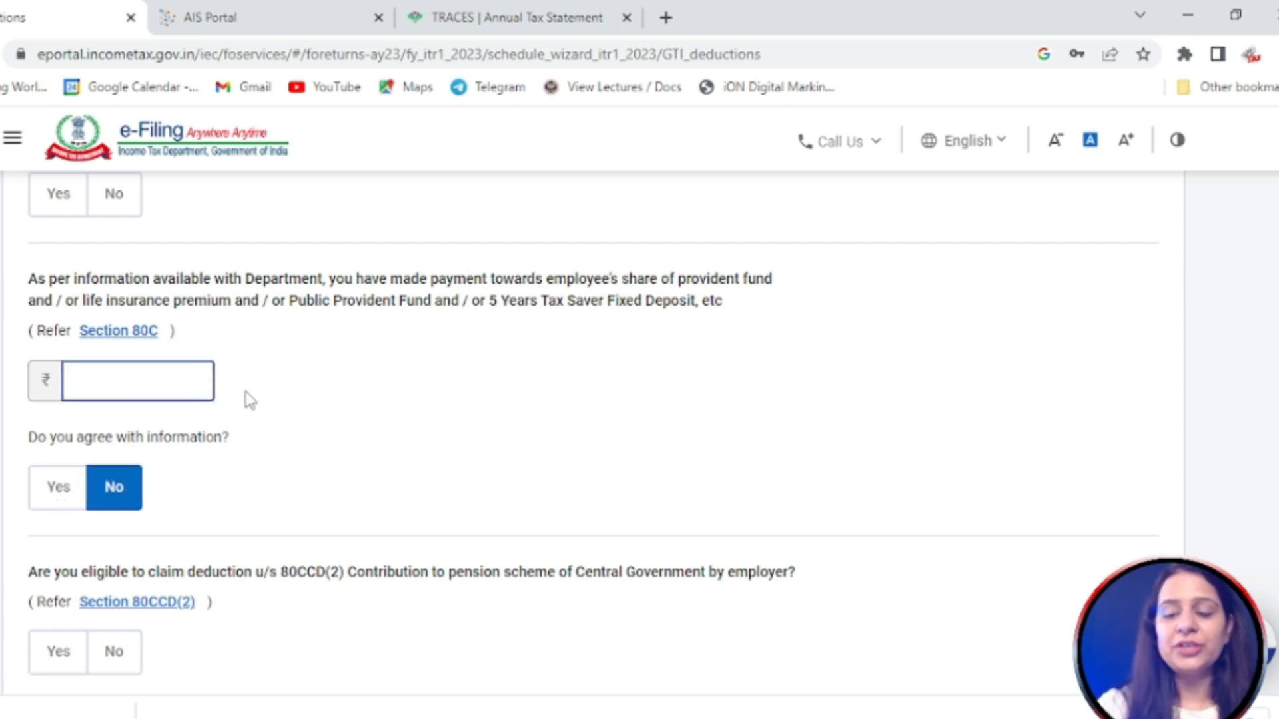
pyautogui.write('1,60,000')
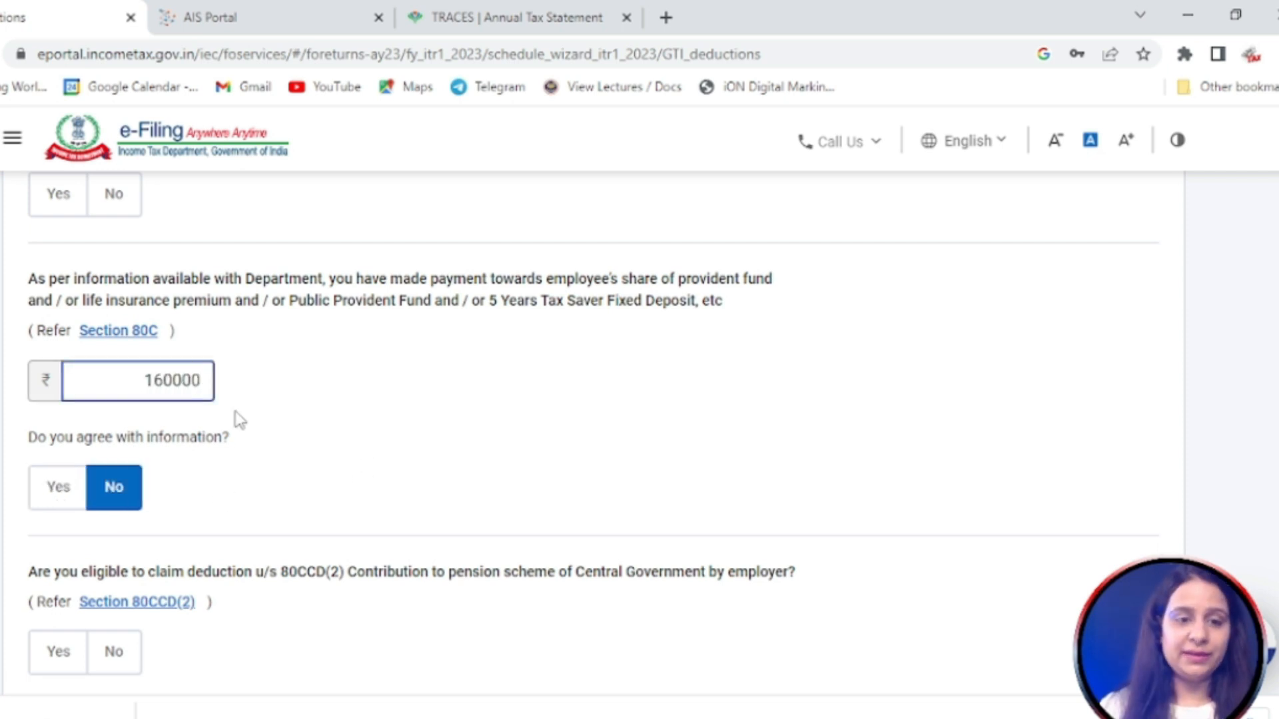
pyautogui.click(505, 451)
pyautogui.scroll(-3, 452, 568)
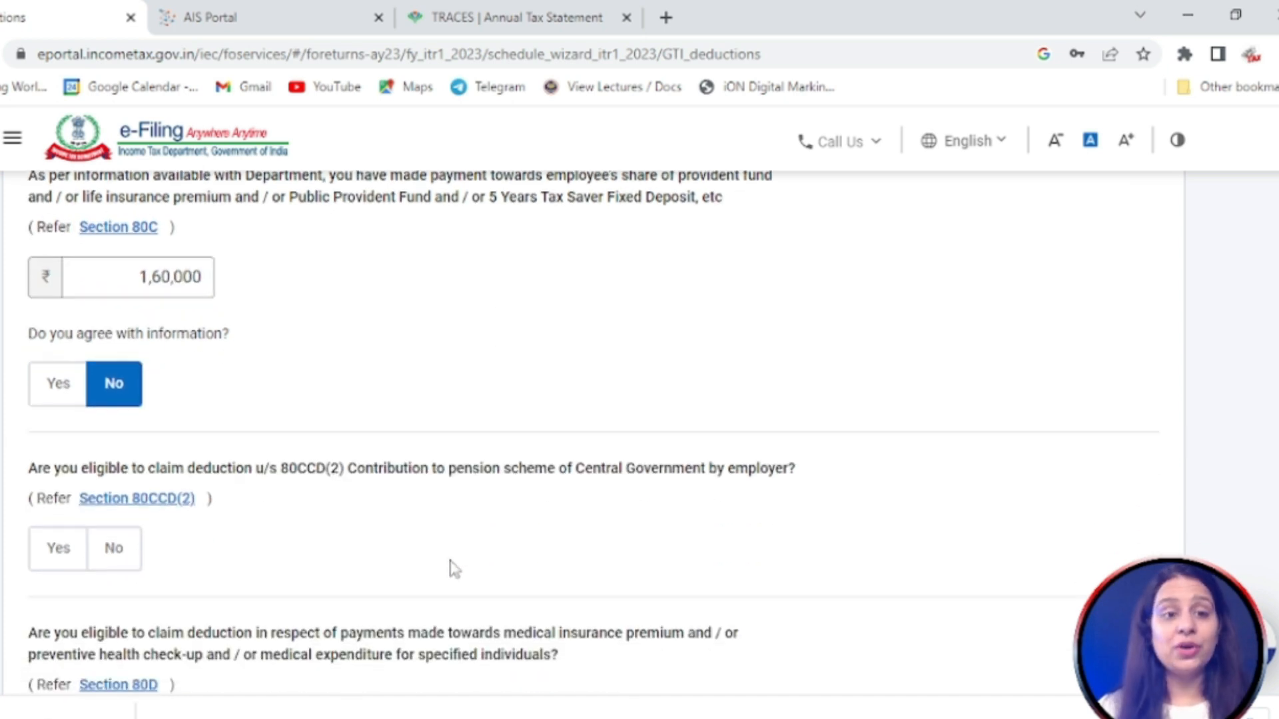
# Answer Yes to the Section 80D deduction for medical insurance premium and preventive health check-up
pyautogui.scroll(-2, 453, 569)
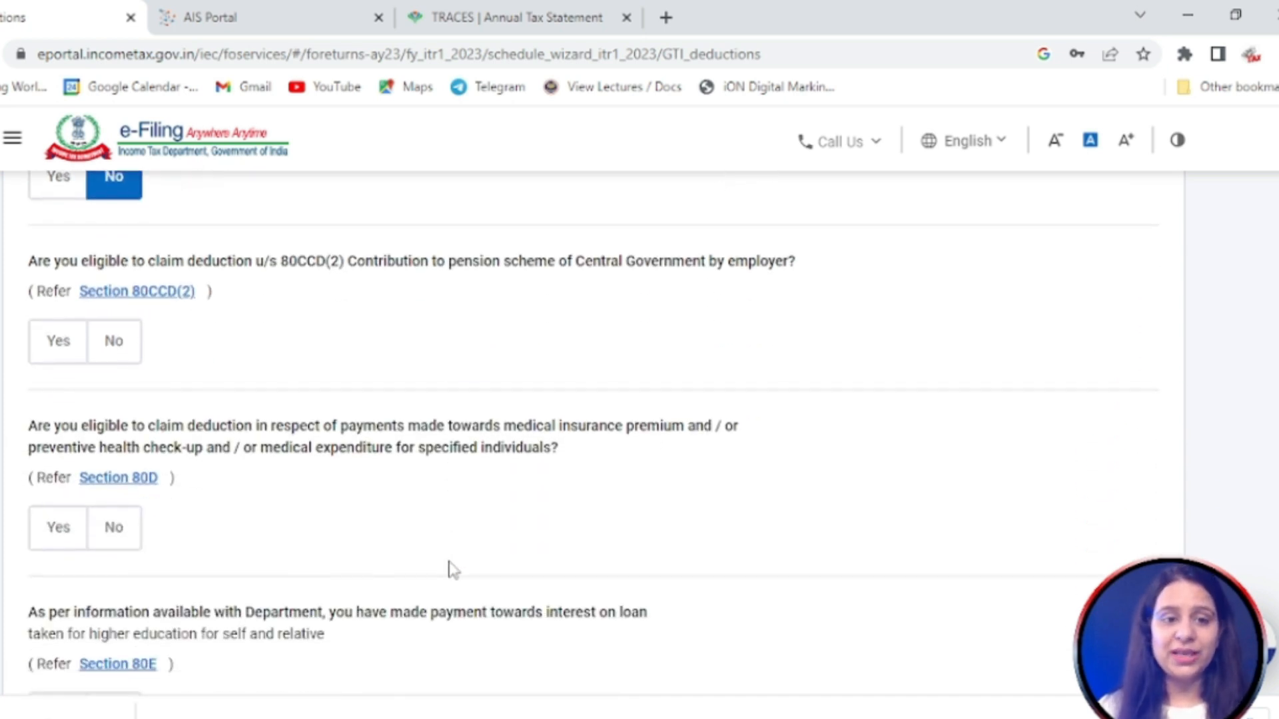
pyautogui.scroll(-2, 413, 559)
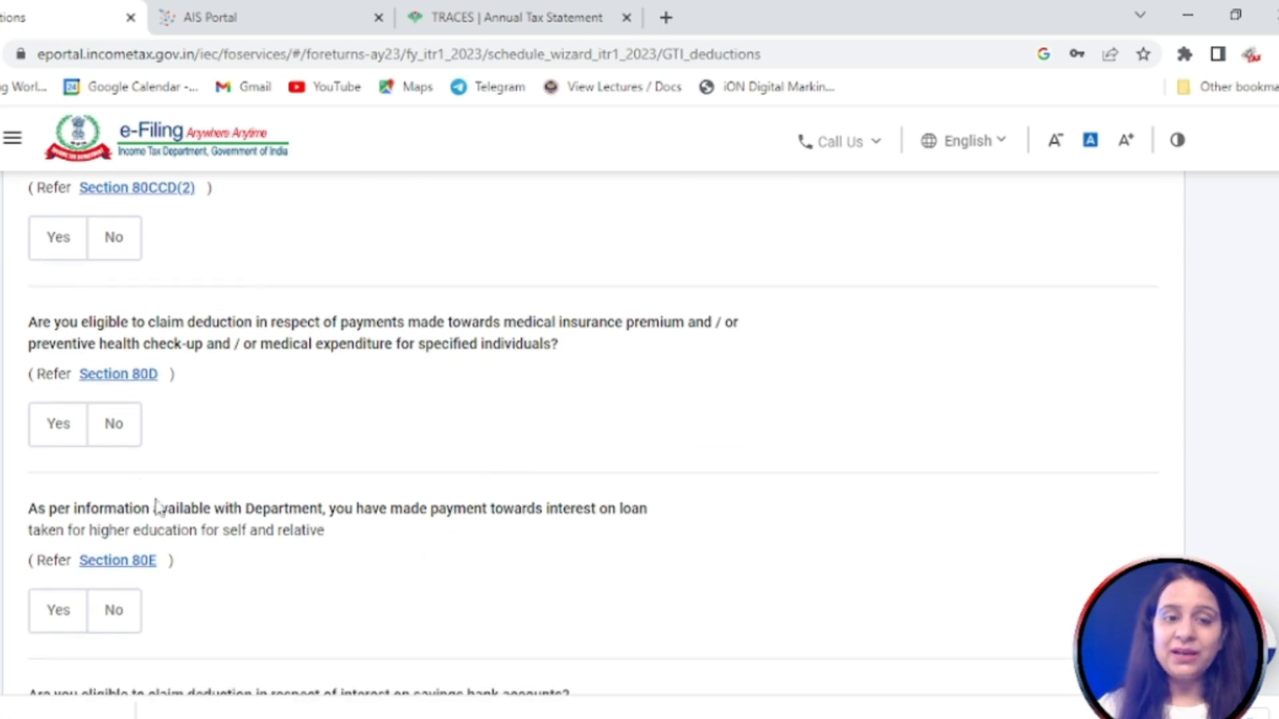
pyautogui.click(58, 431)
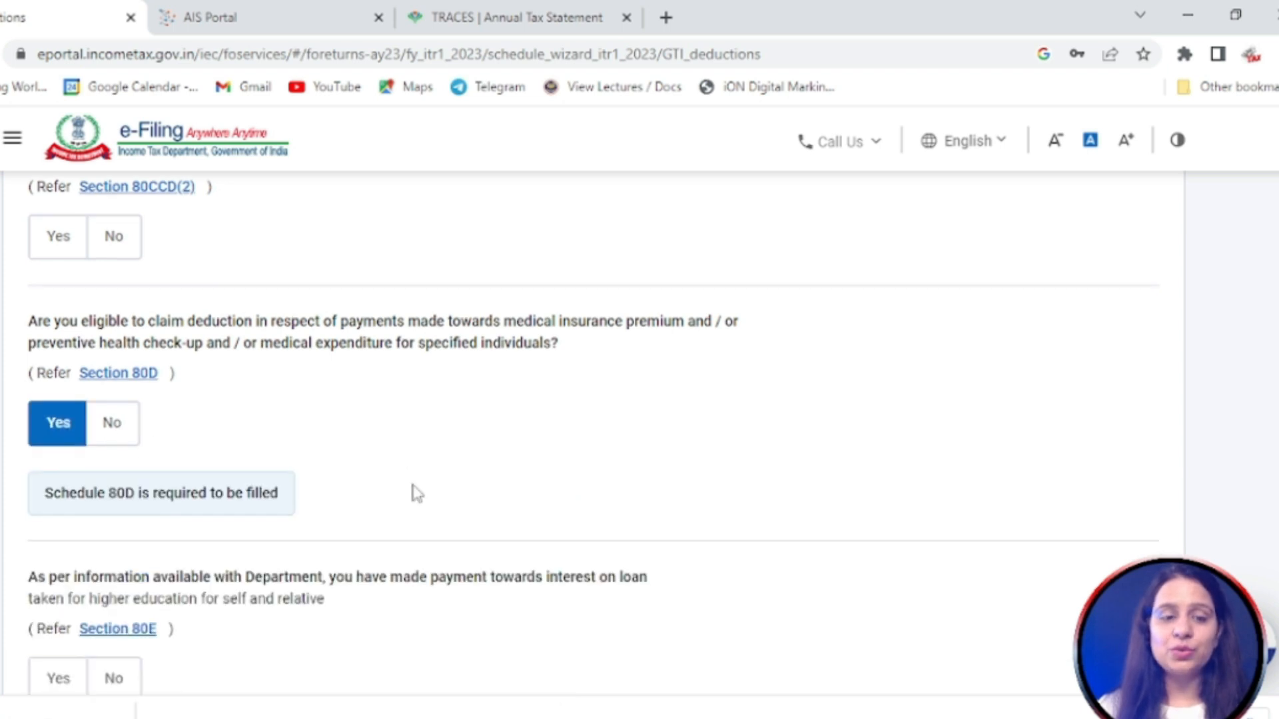
pyautogui.scroll(-2, 415, 492)
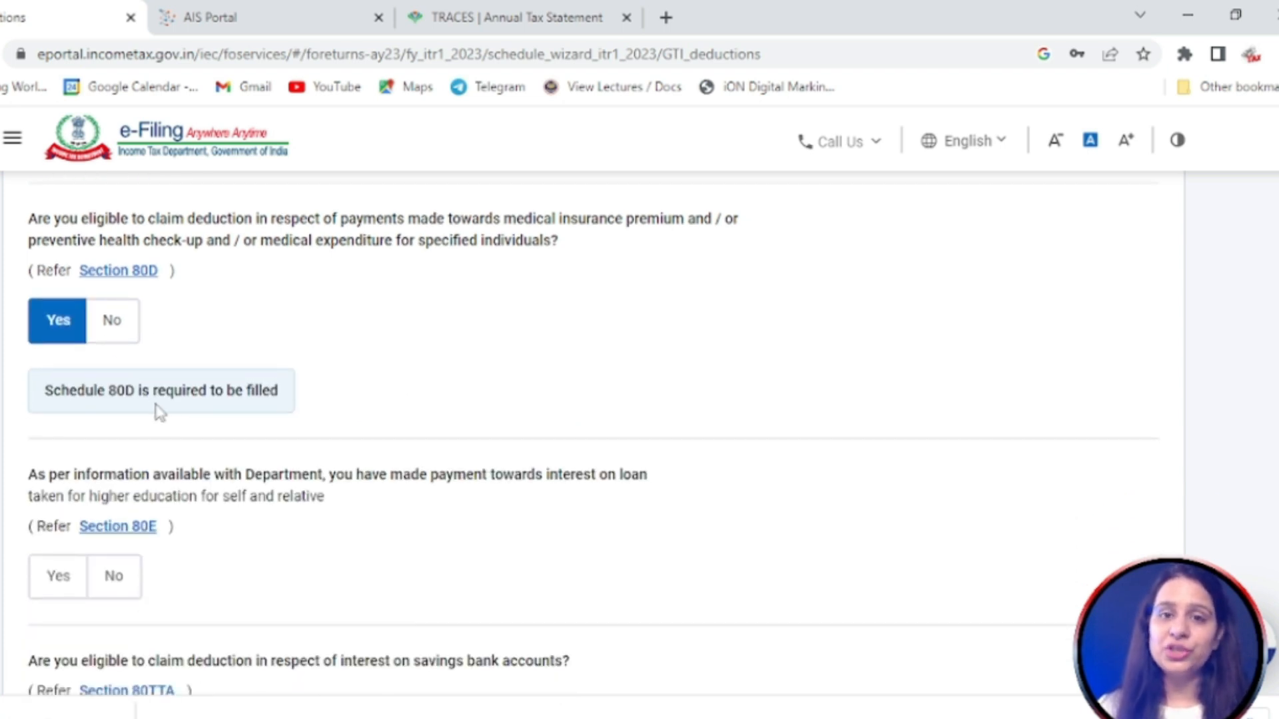
# Answer Yes to the Section 80TTA deduction for savings bank interest and continue to the deductions verification page
pyautogui.scroll(-5, 160, 412)
pyautogui.scroll(2, 191, 305)
pyautogui.moveTo(363, 266); pyautogui.dragTo(453, 266)
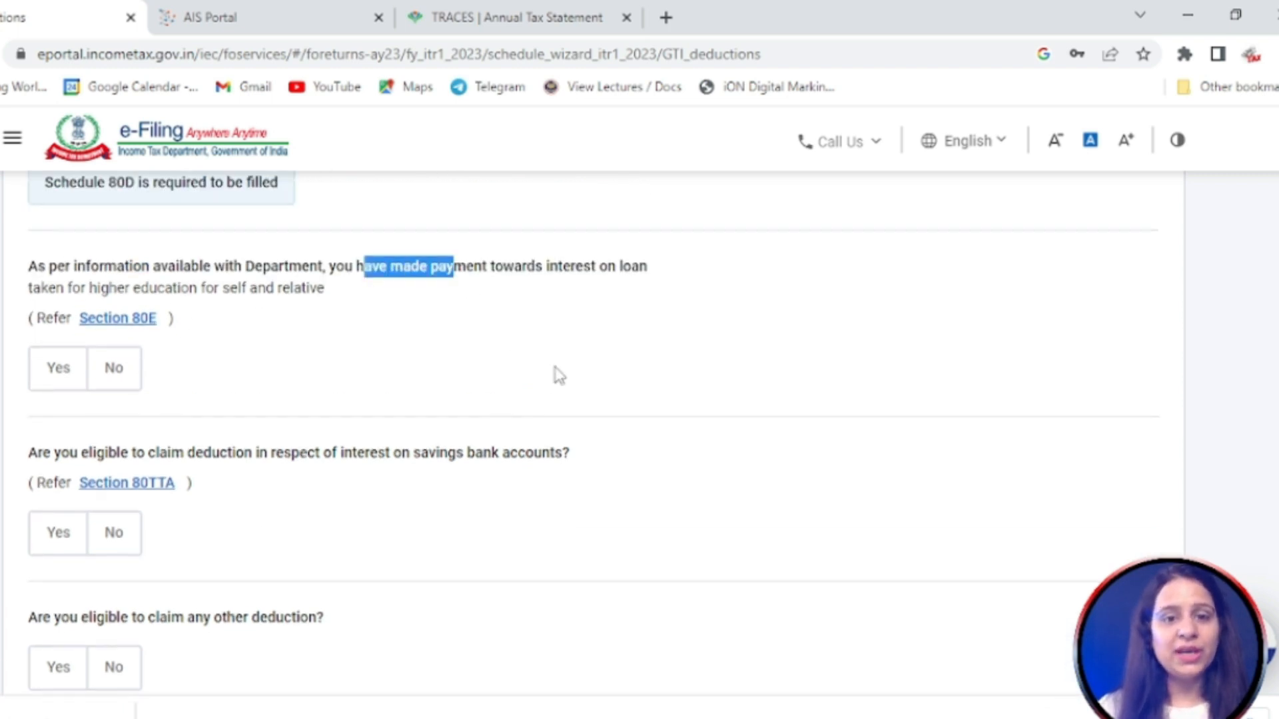
pyautogui.scroll(-2, 558, 375)
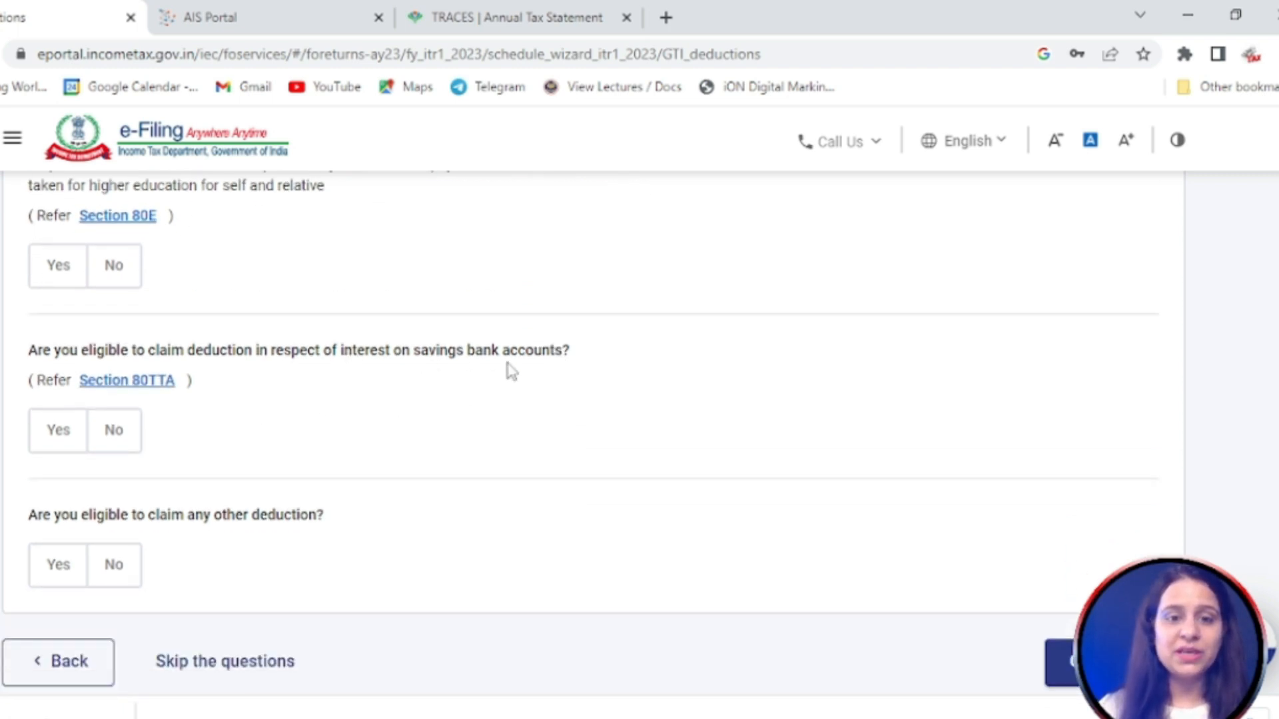
pyautogui.click(55, 434)
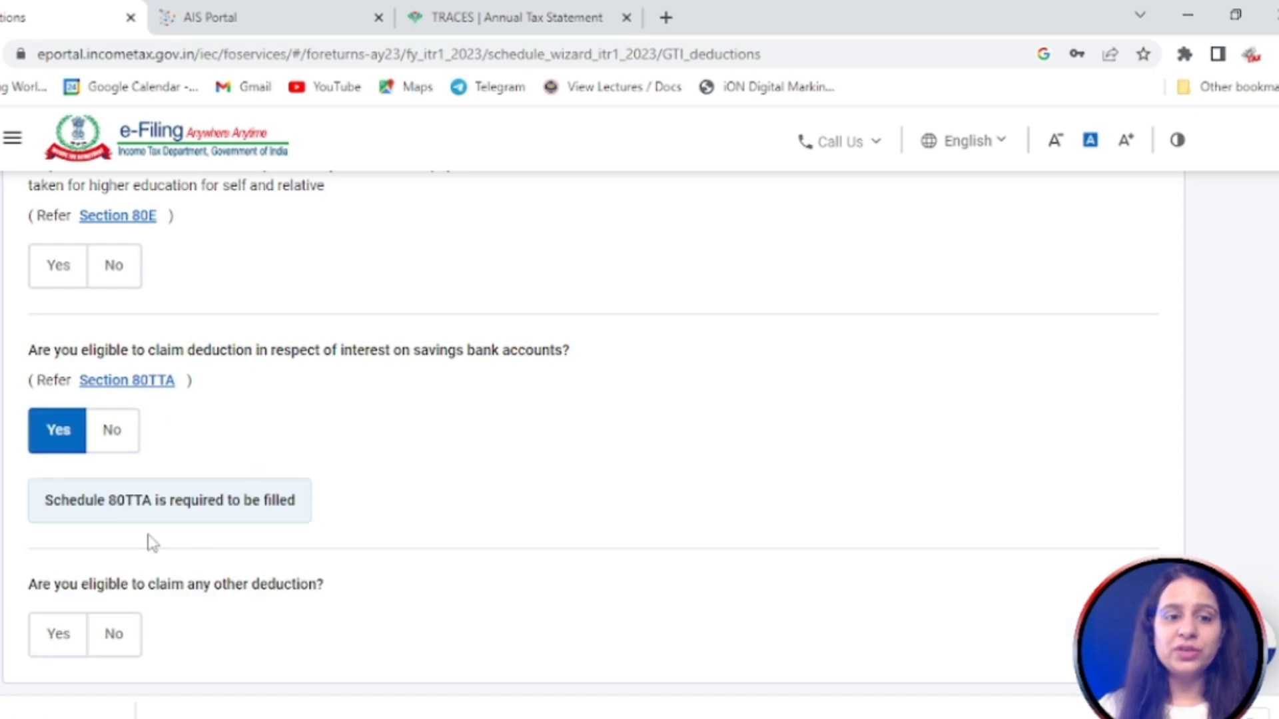
pyautogui.scroll(-4, 417, 511)
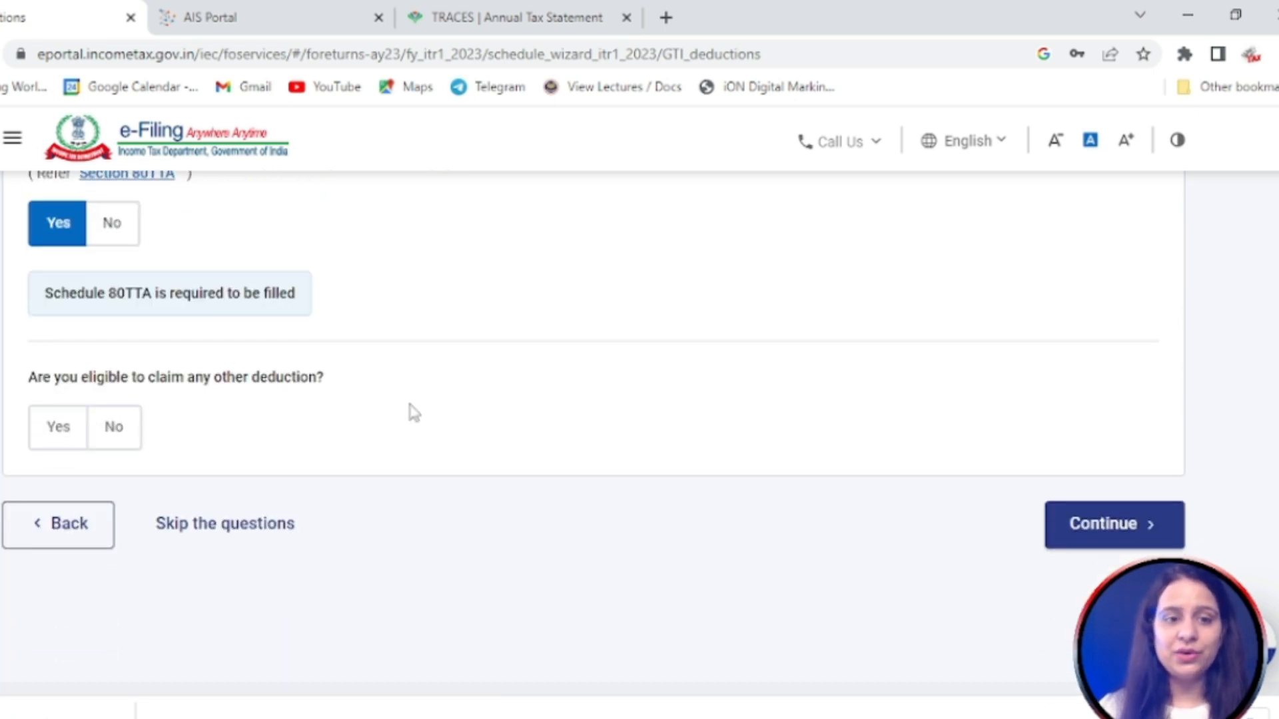
pyautogui.click(1133, 536)
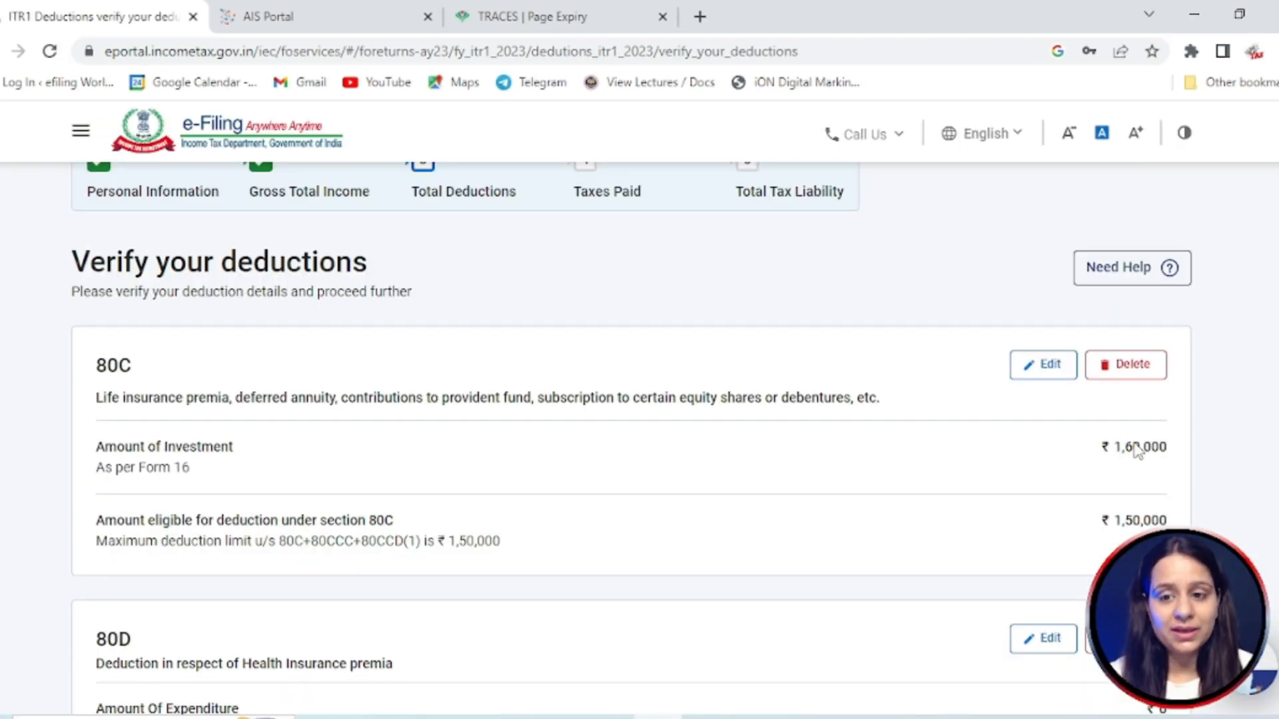
# Check the 80C amounts, then edit the 80D deduction and set the Self & Family health insurance to 10,078
pyautogui.doubleClick(1140, 453)
pyautogui.click(1237, 438)
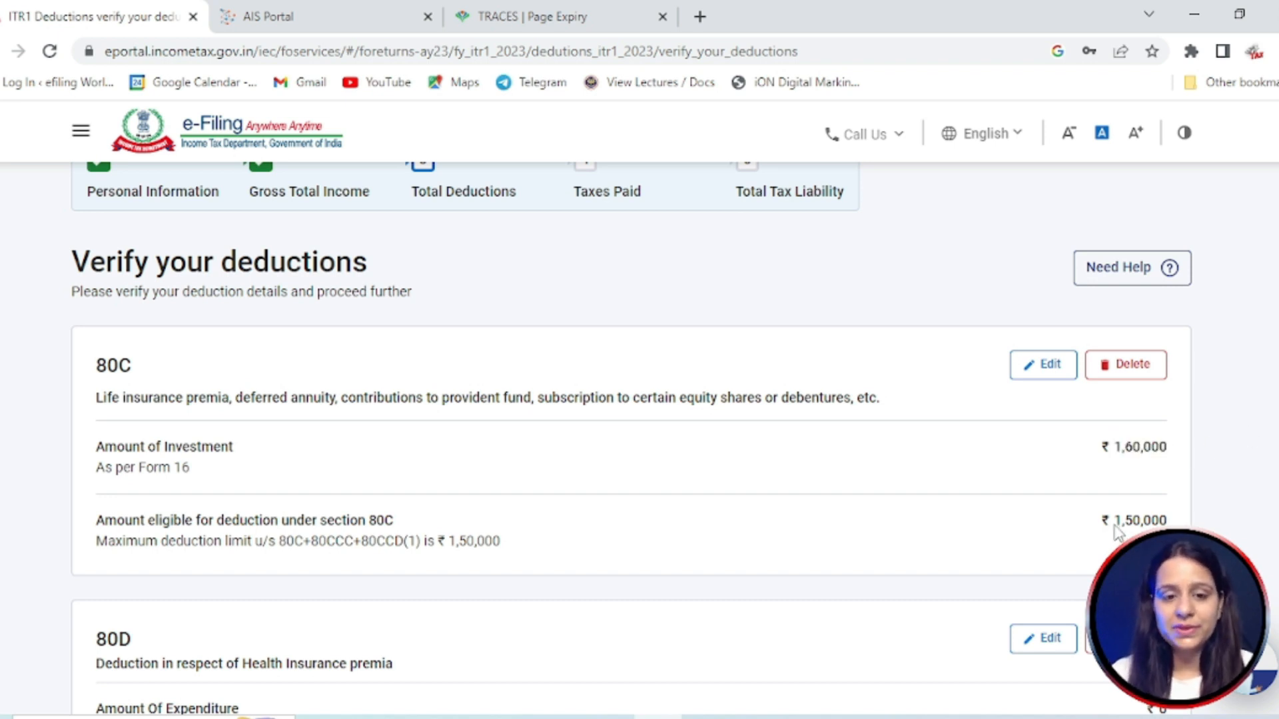
pyautogui.scroll(-3, 950, 526)
pyautogui.scroll(-3, 317, 539)
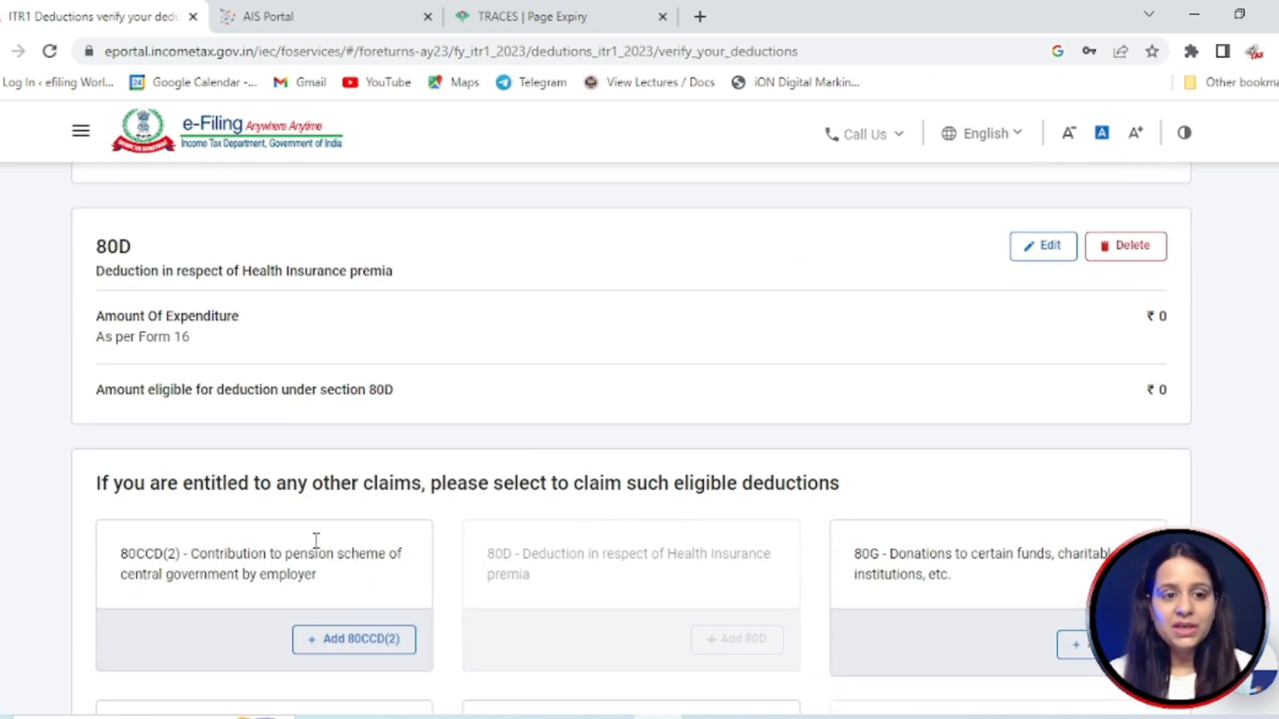
pyautogui.click(1043, 248)
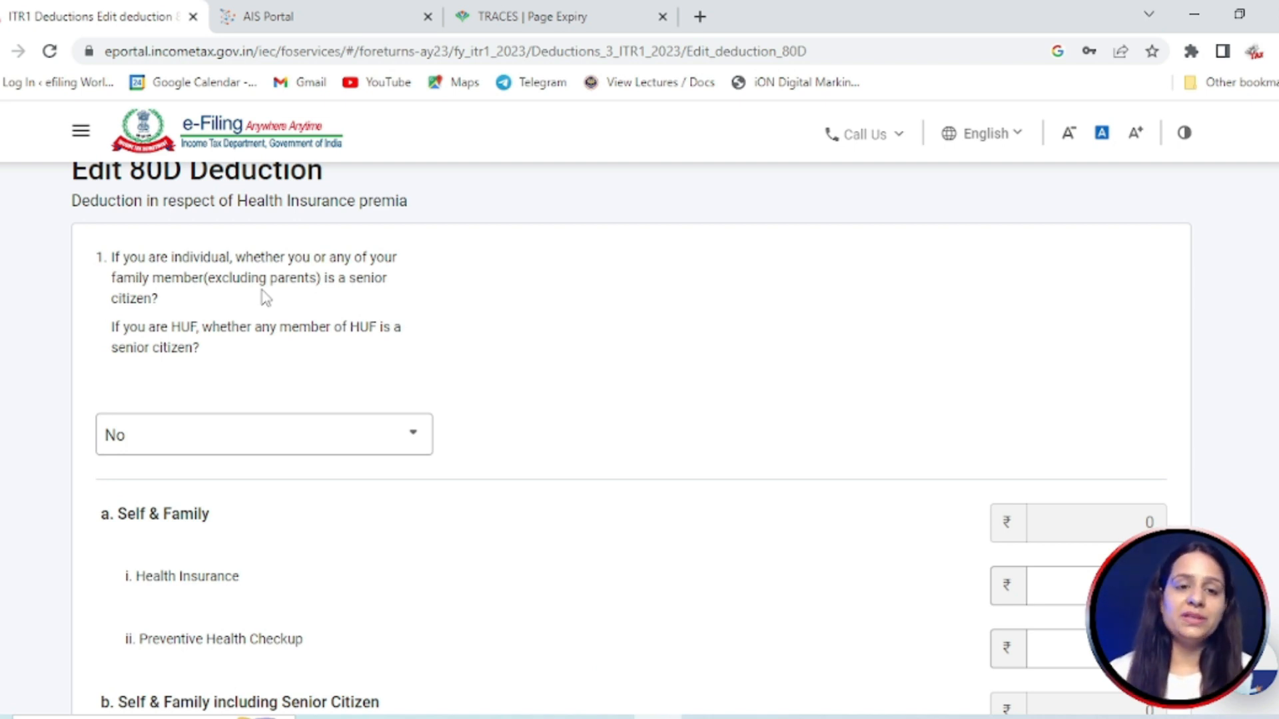
pyautogui.scroll(-1, 495, 353)
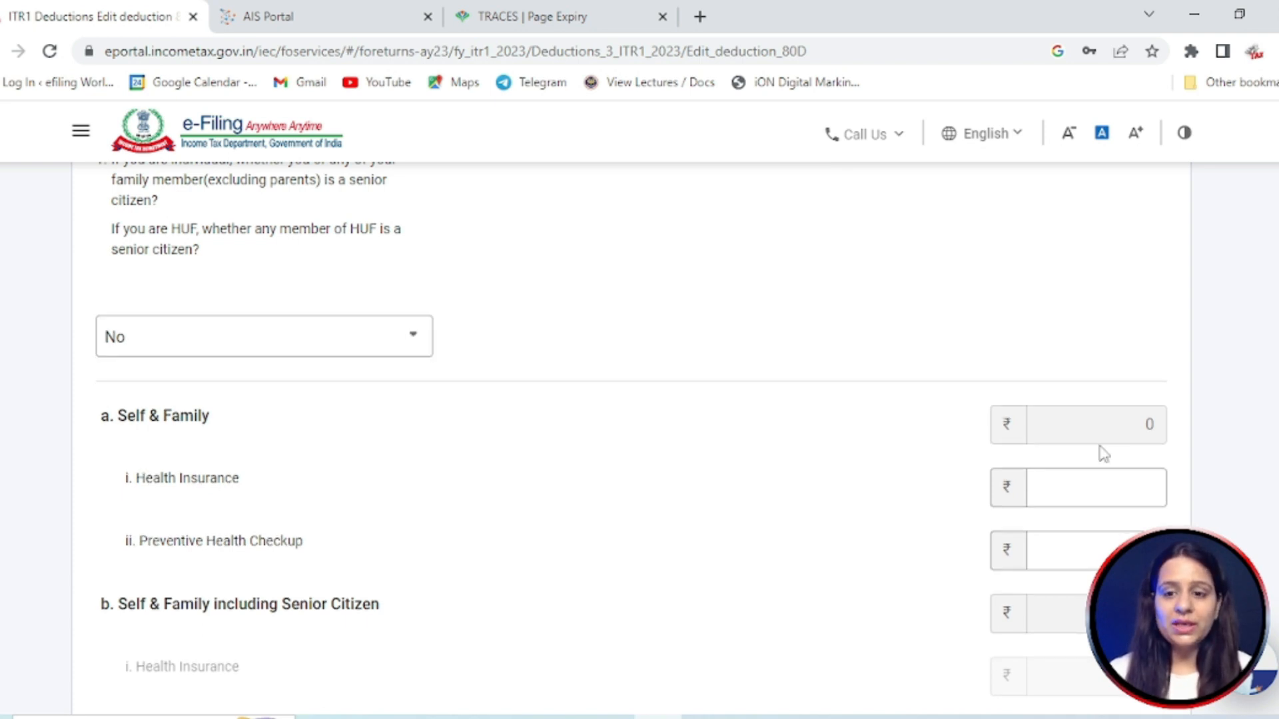
pyautogui.doubleClick(1143, 422)
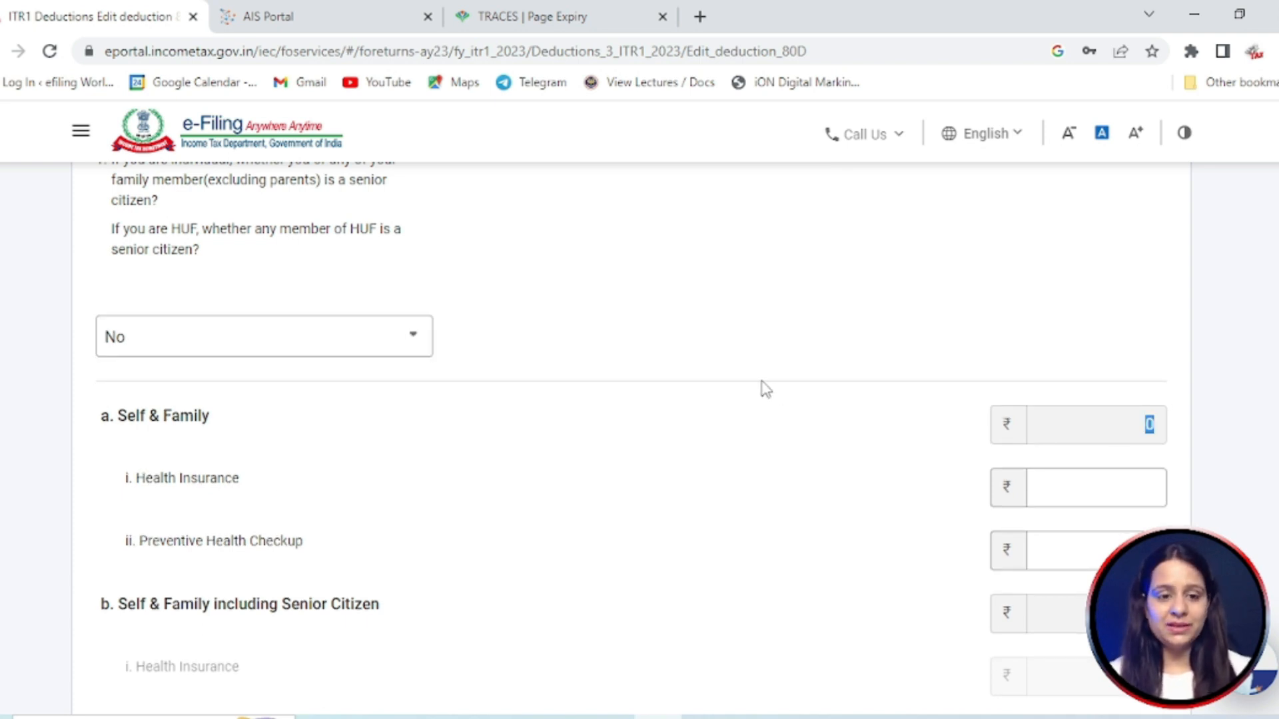
pyautogui.click(1144, 482)
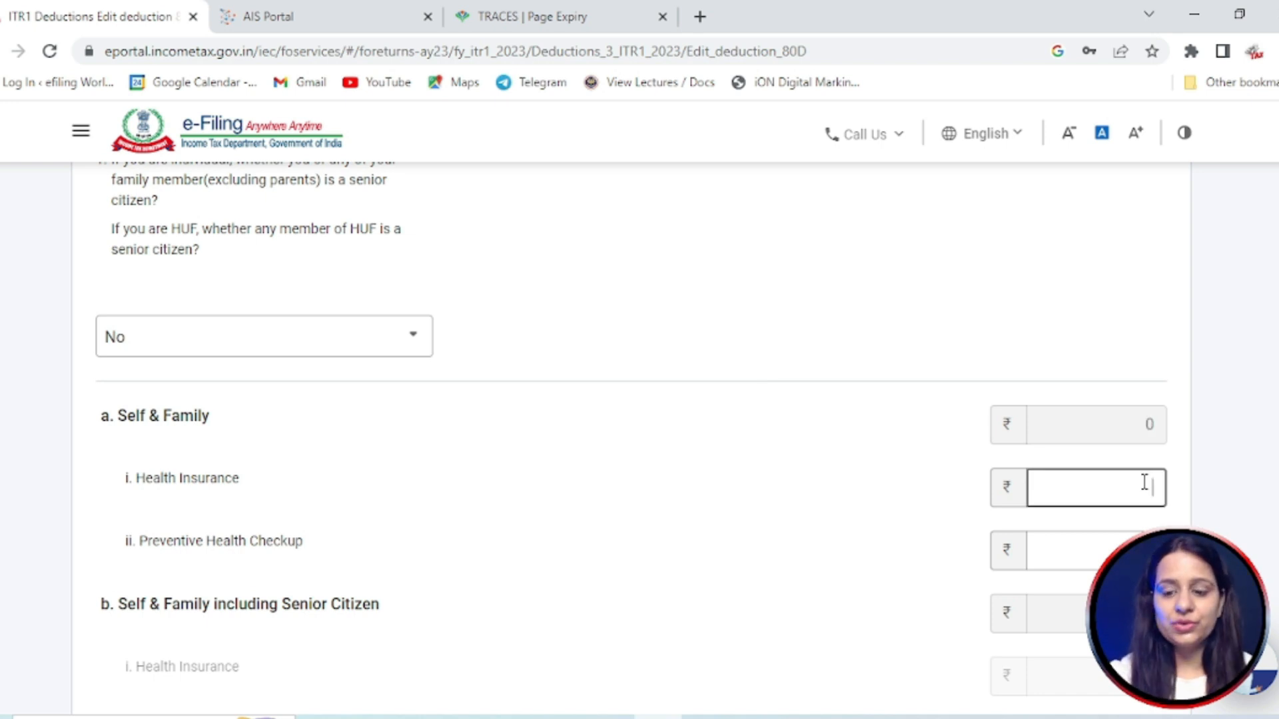
pyautogui.write('10078')
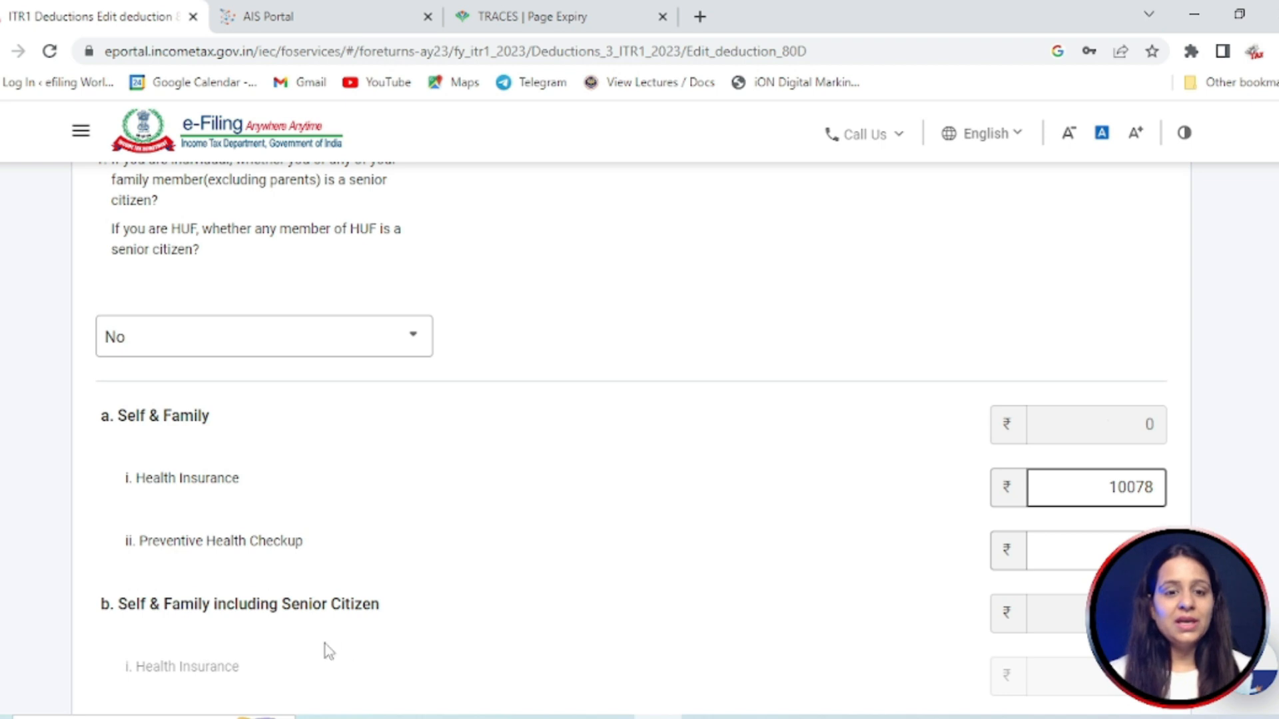
pyautogui.click(120, 615)
pyautogui.moveTo(182, 543); pyautogui.dragTo(469, 514)
pyautogui.click(471, 515)
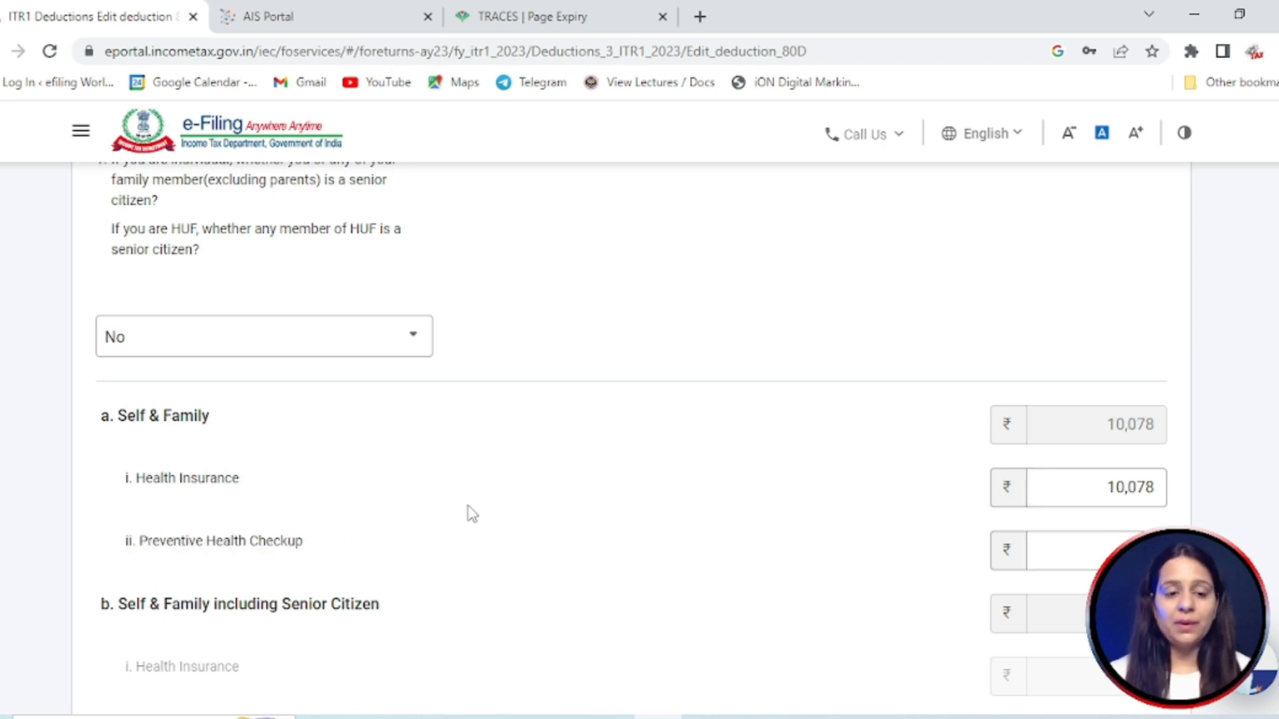
# Set the Self & Family preventive health checkup to 5,000, review the remaining 80D entries and save the deduction
pyautogui.click(1065, 551)
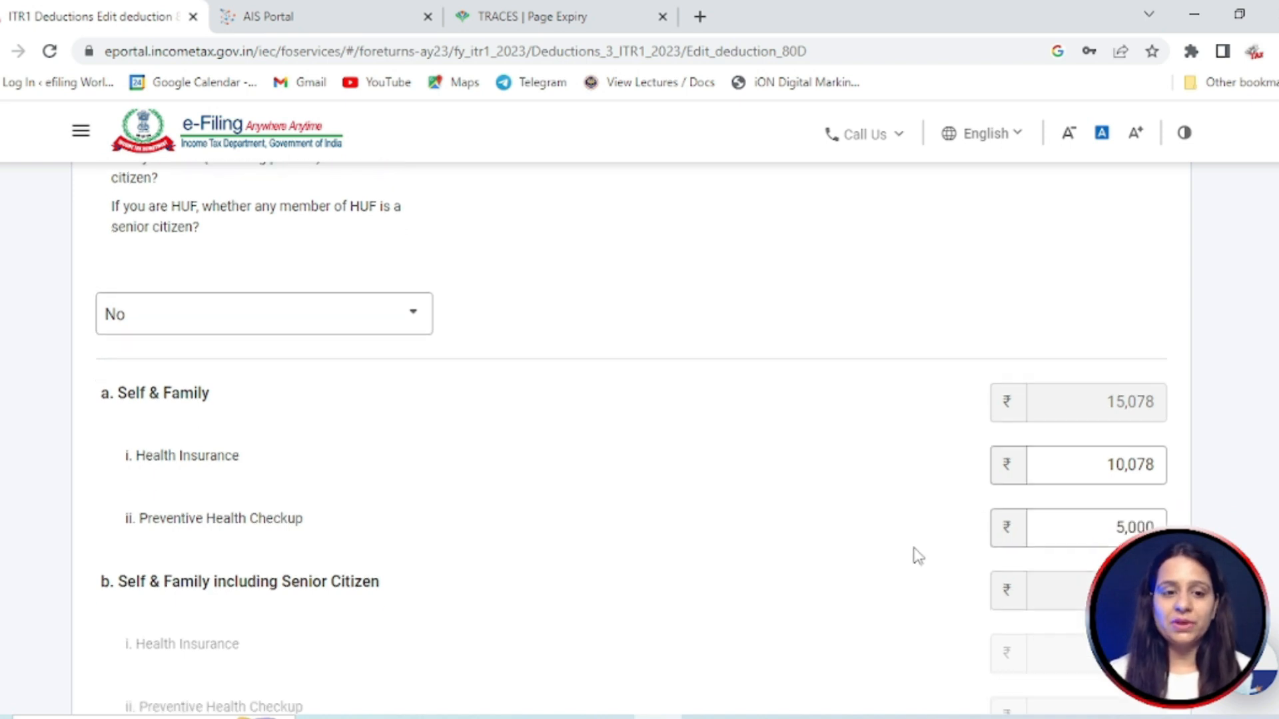
pyautogui.scroll(-1, 918, 555)
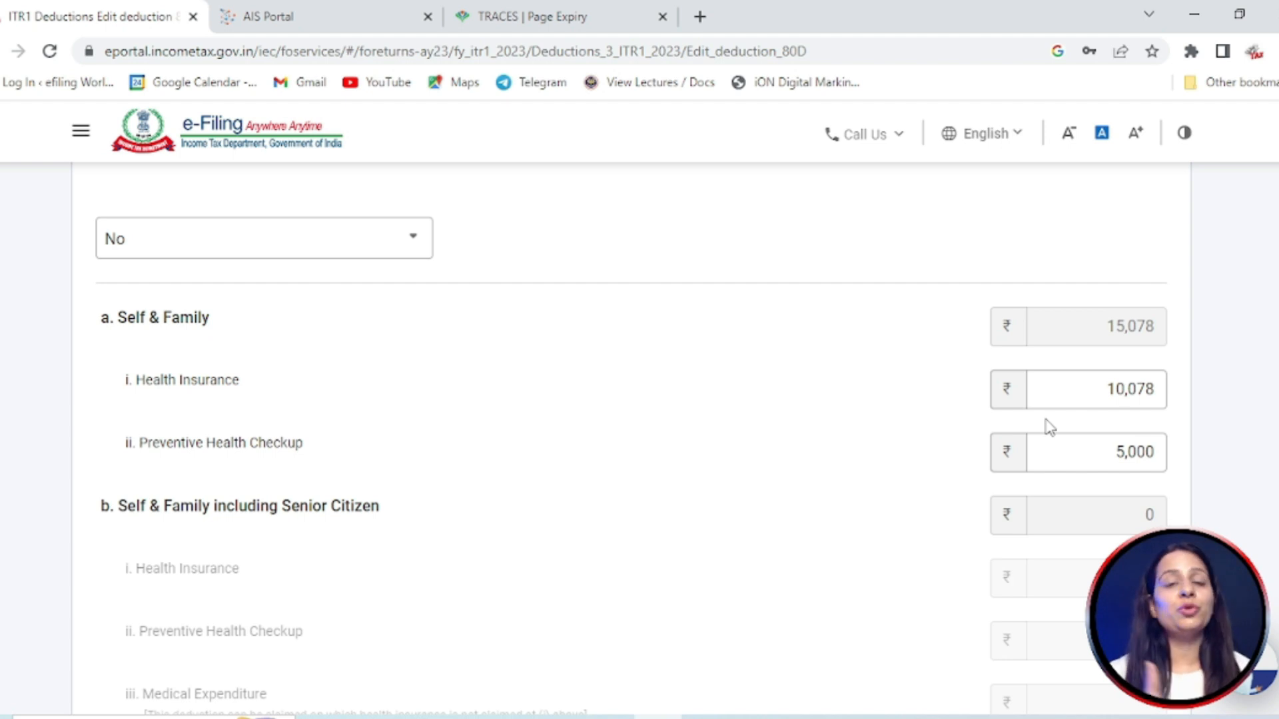
pyautogui.scroll(-6, 692, 443)
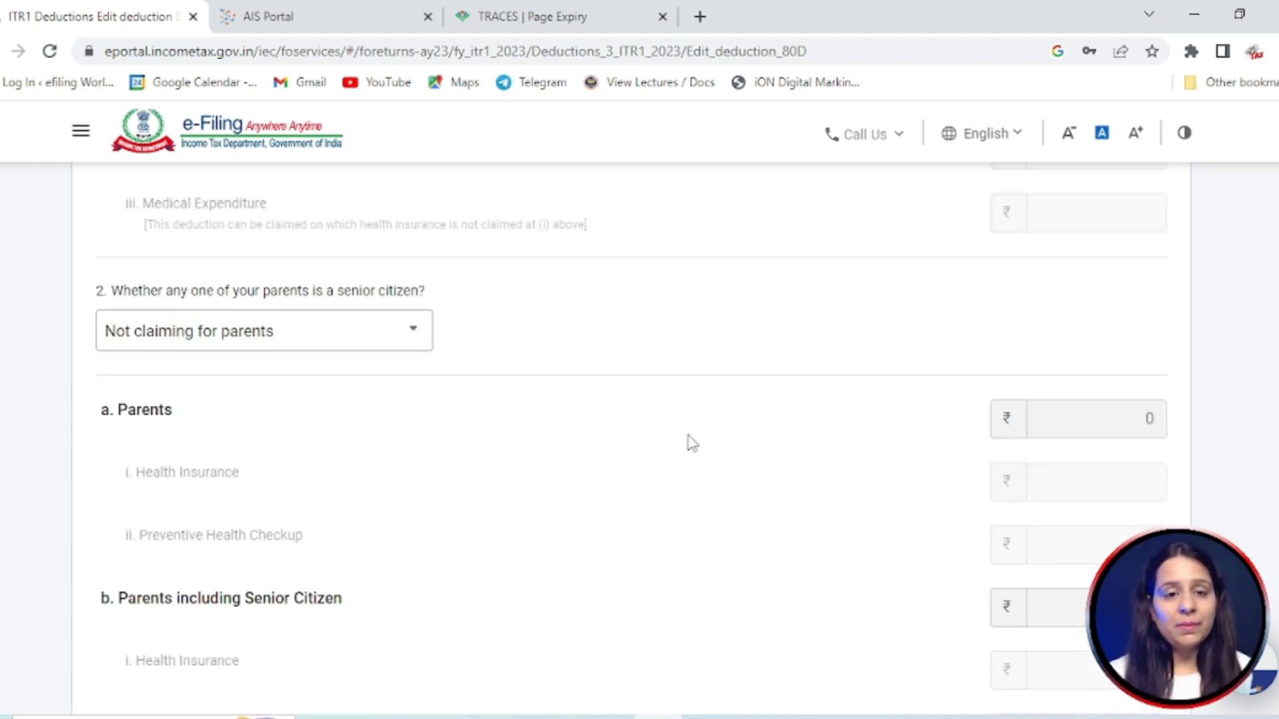
pyautogui.scroll(-6, 691, 443)
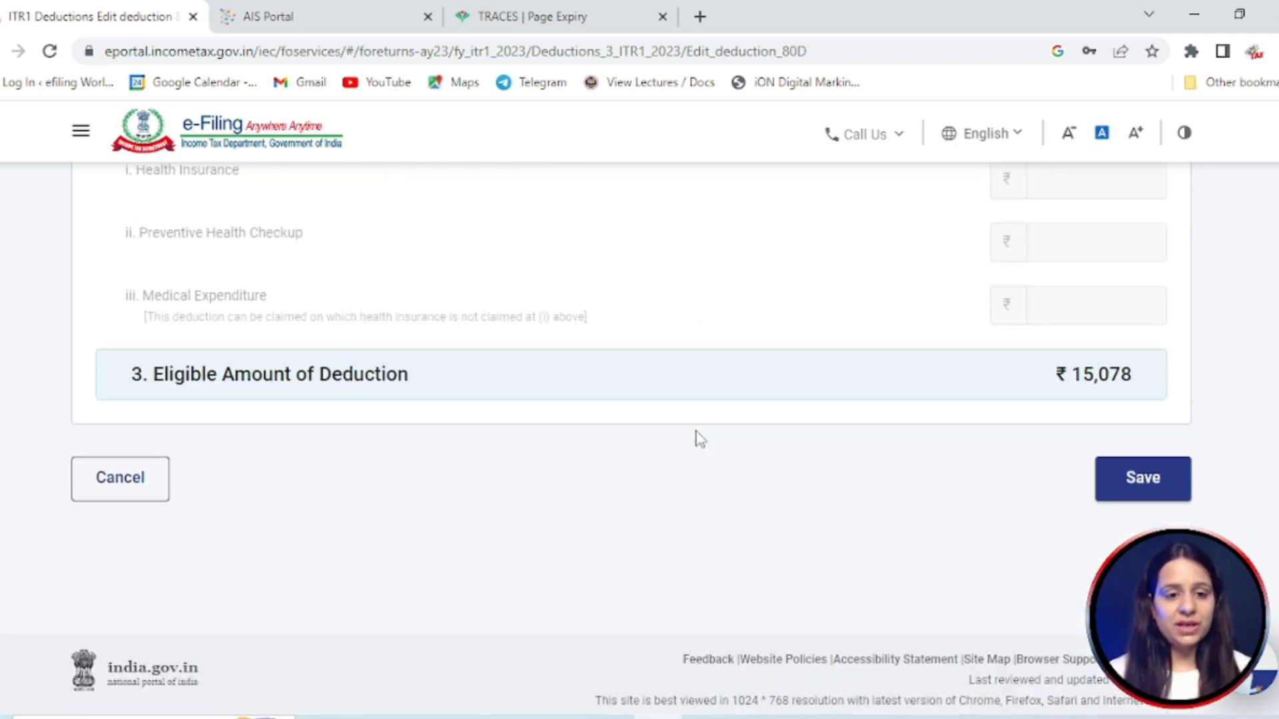
pyautogui.scroll(6, 699, 440)
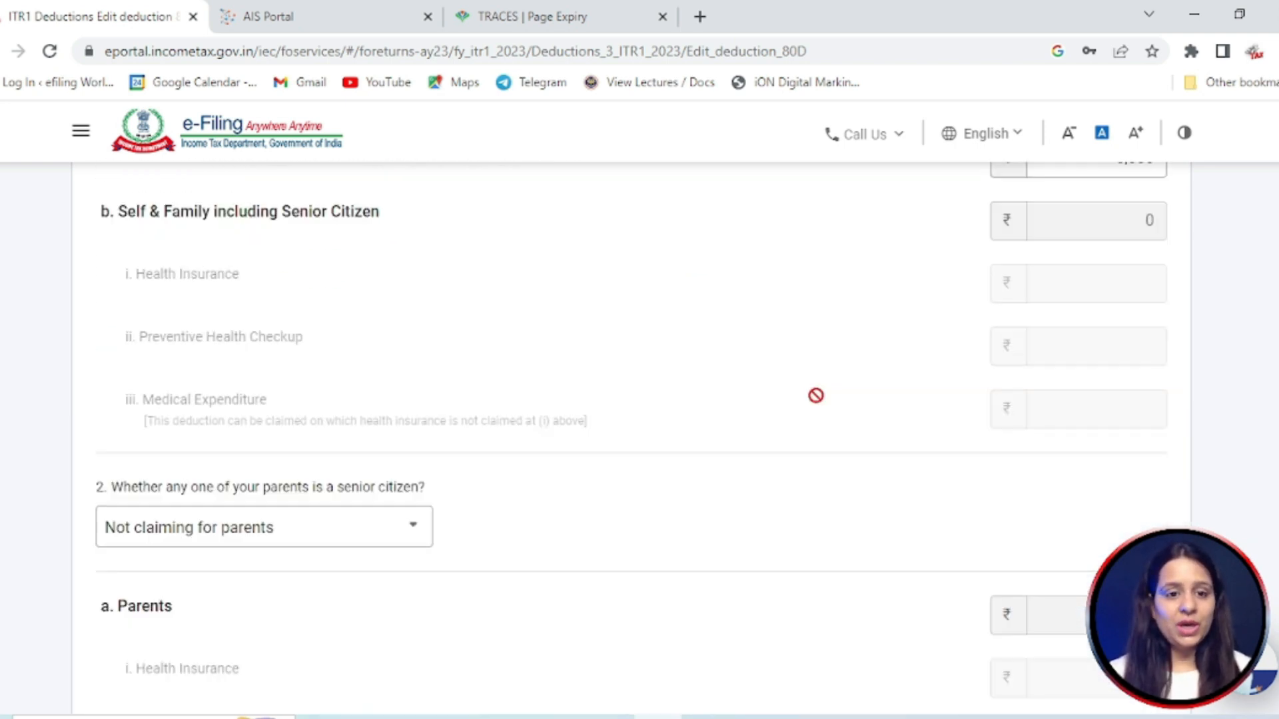
pyautogui.scroll(2, 816, 396)
pyautogui.scroll(-10, 820, 403)
pyautogui.moveTo(1080, 474); pyautogui.dragTo(1100, 475)
pyautogui.click(959, 596)
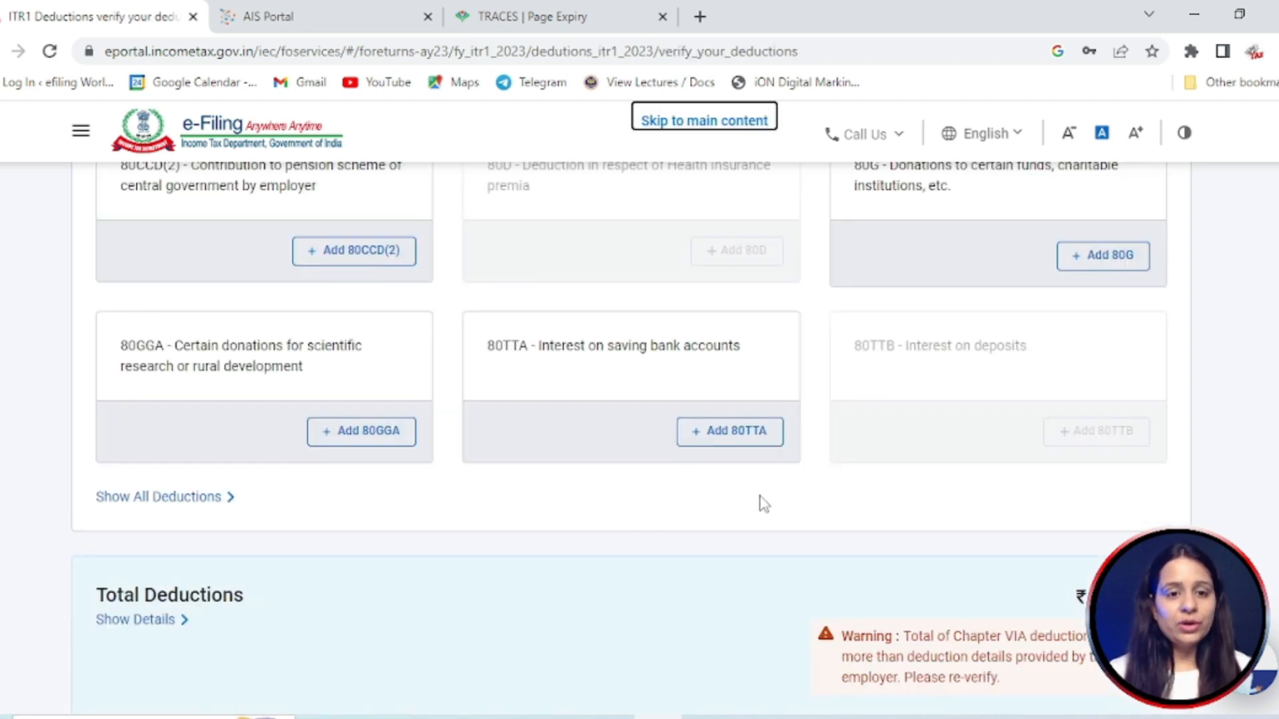
# Add an 80TTA deduction with 2,209 as the interest on saving bank accounts
pyautogui.click(747, 438)
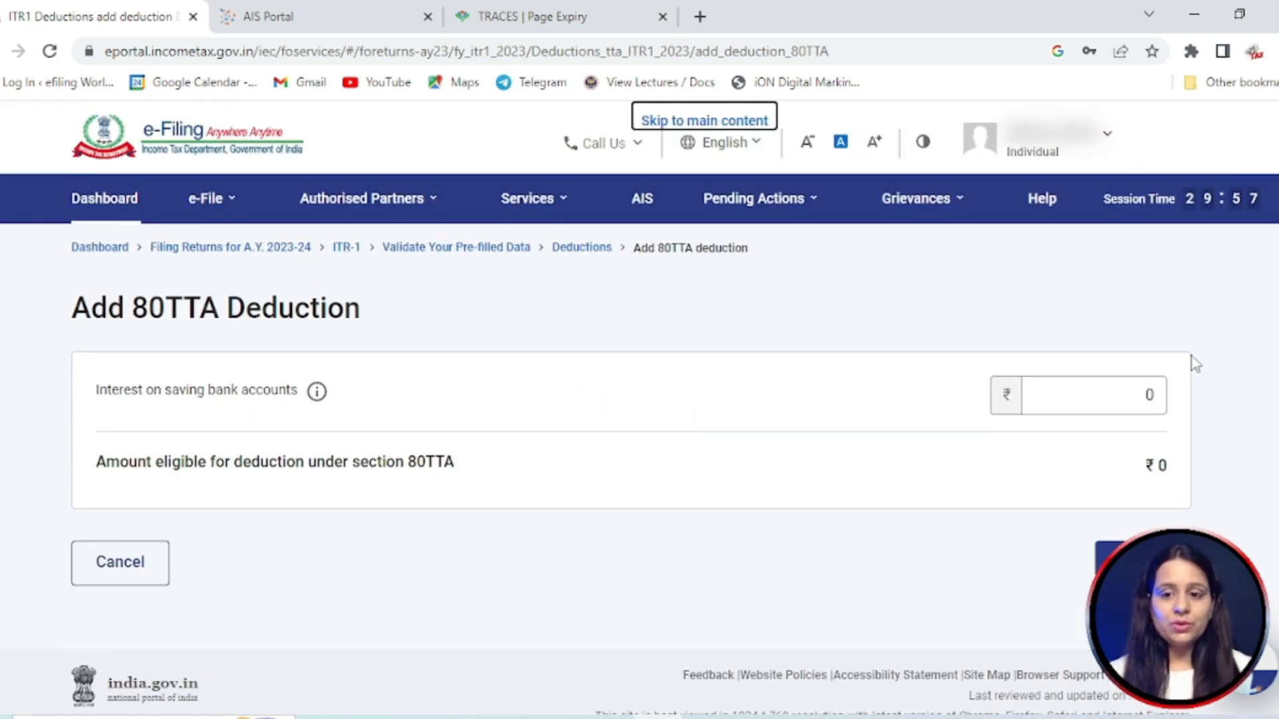
pyautogui.click(1136, 403)
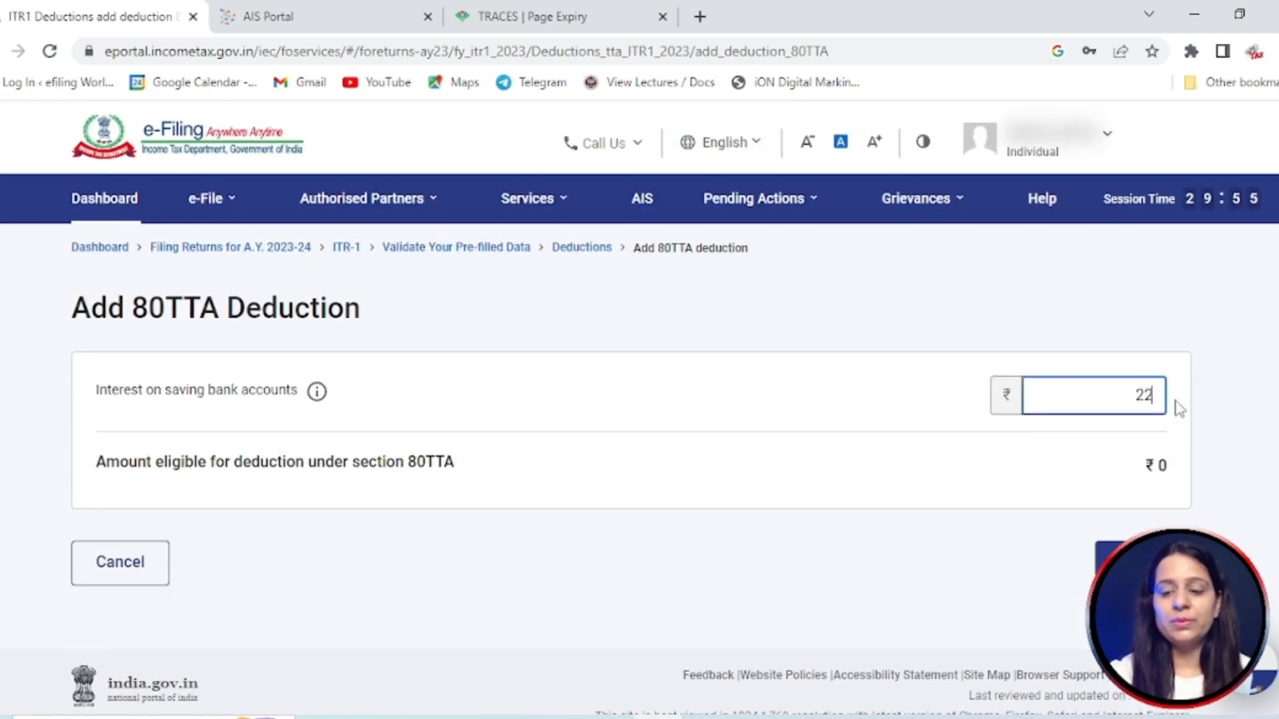
pyautogui.click(1005, 486)
pyautogui.moveTo(1024, 441); pyautogui.dragTo(1123, 438)
pyautogui.moveTo(1022, 458); pyautogui.dragTo(1131, 458)
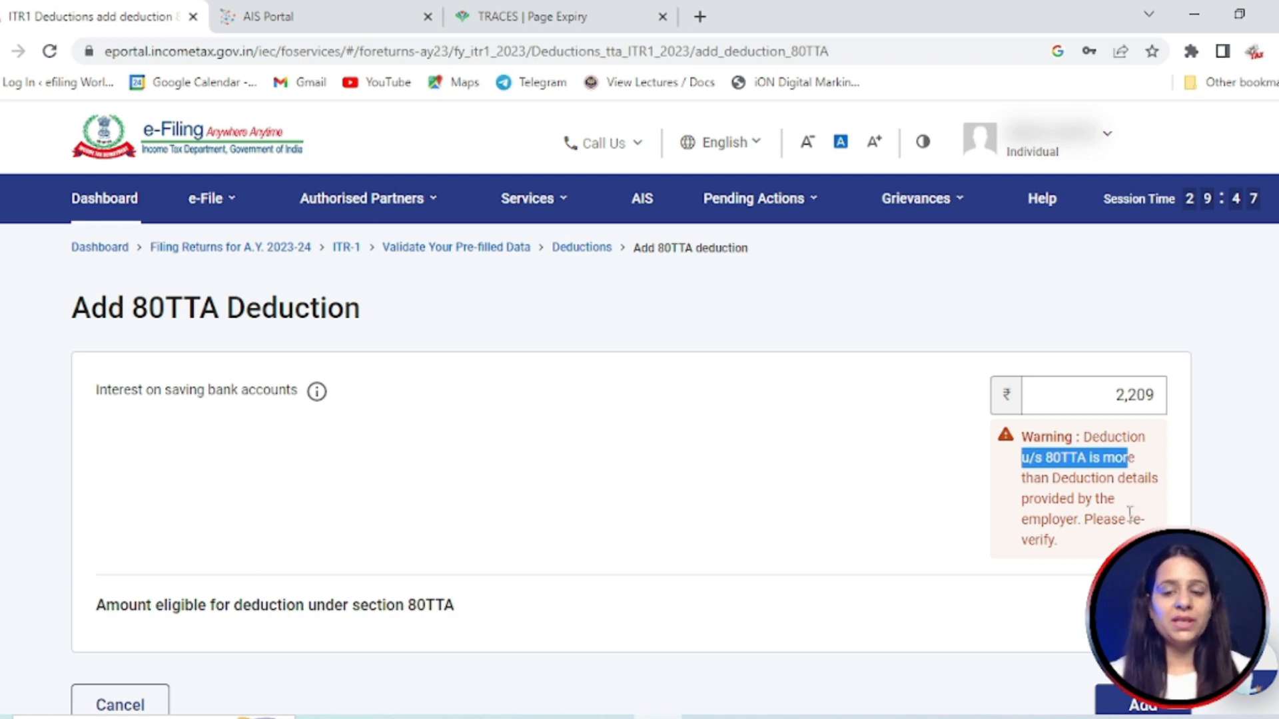
pyautogui.scroll(-3, 1056, 556)
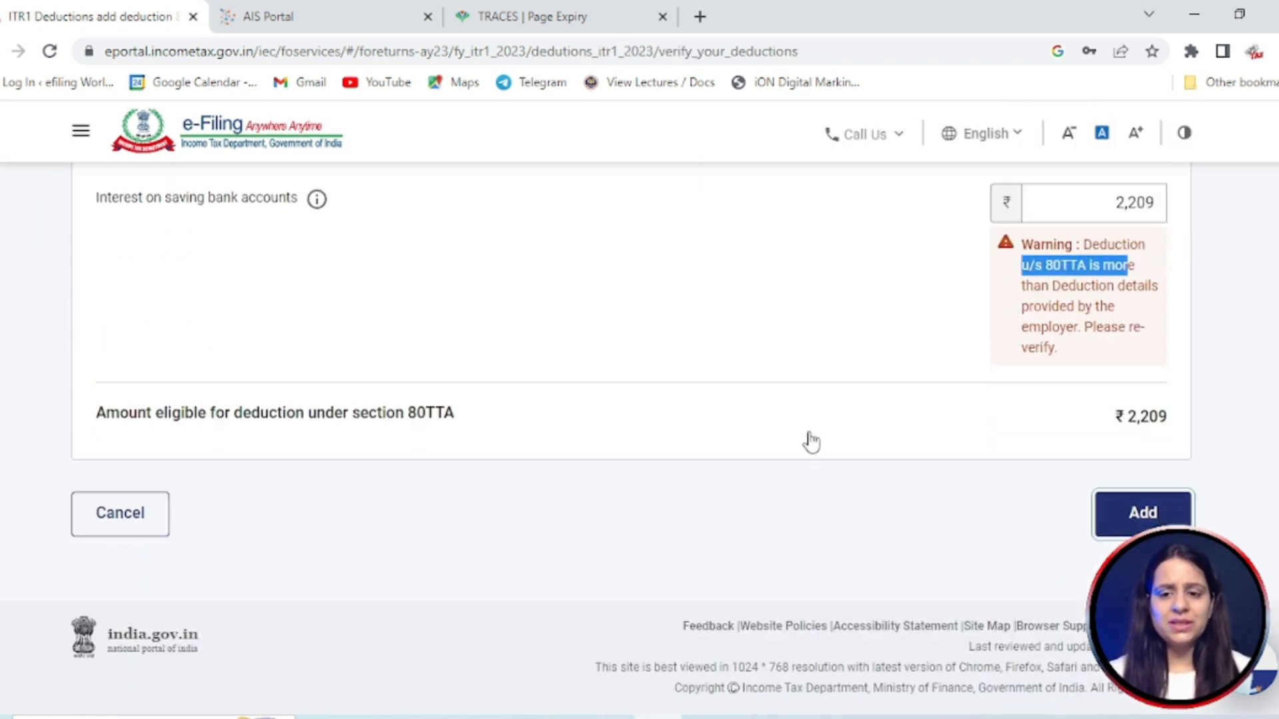
# Review the 80TTA entry and the total deductions, then confirm the deductions section
pyautogui.scroll(-6, 577, 549)
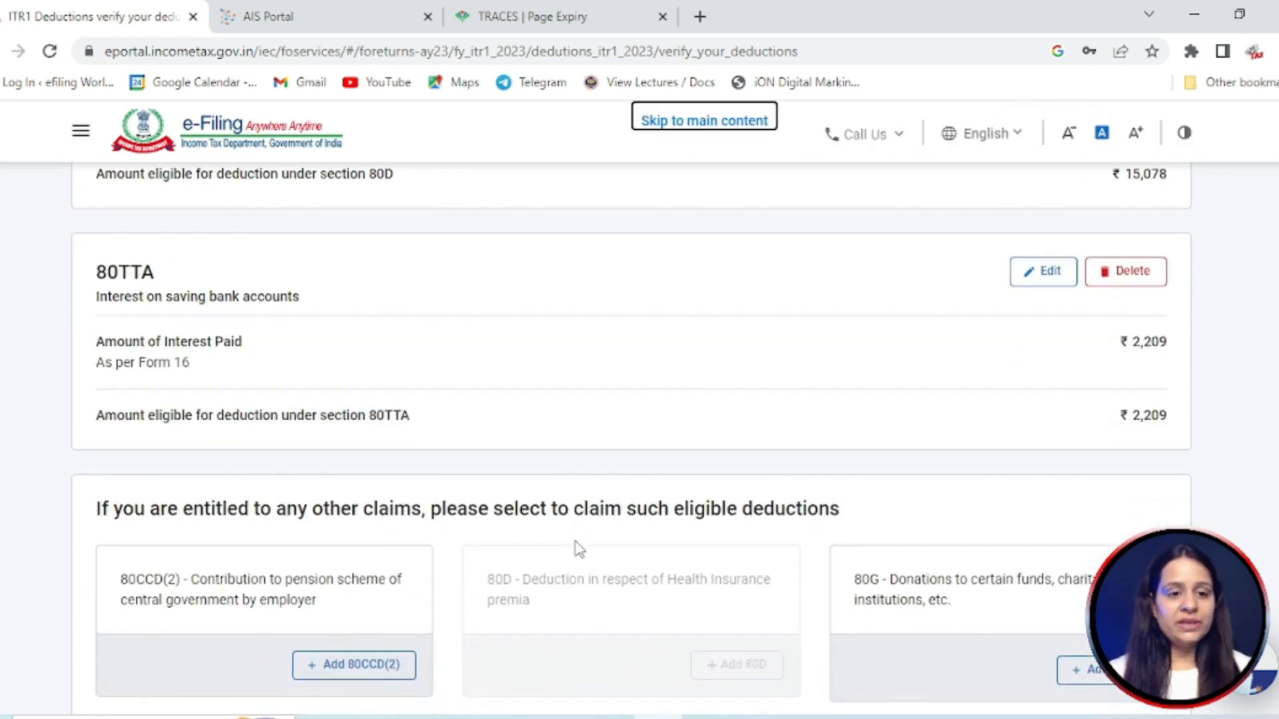
pyautogui.scroll(-2, 578, 548)
pyautogui.scroll(-7, 575, 547)
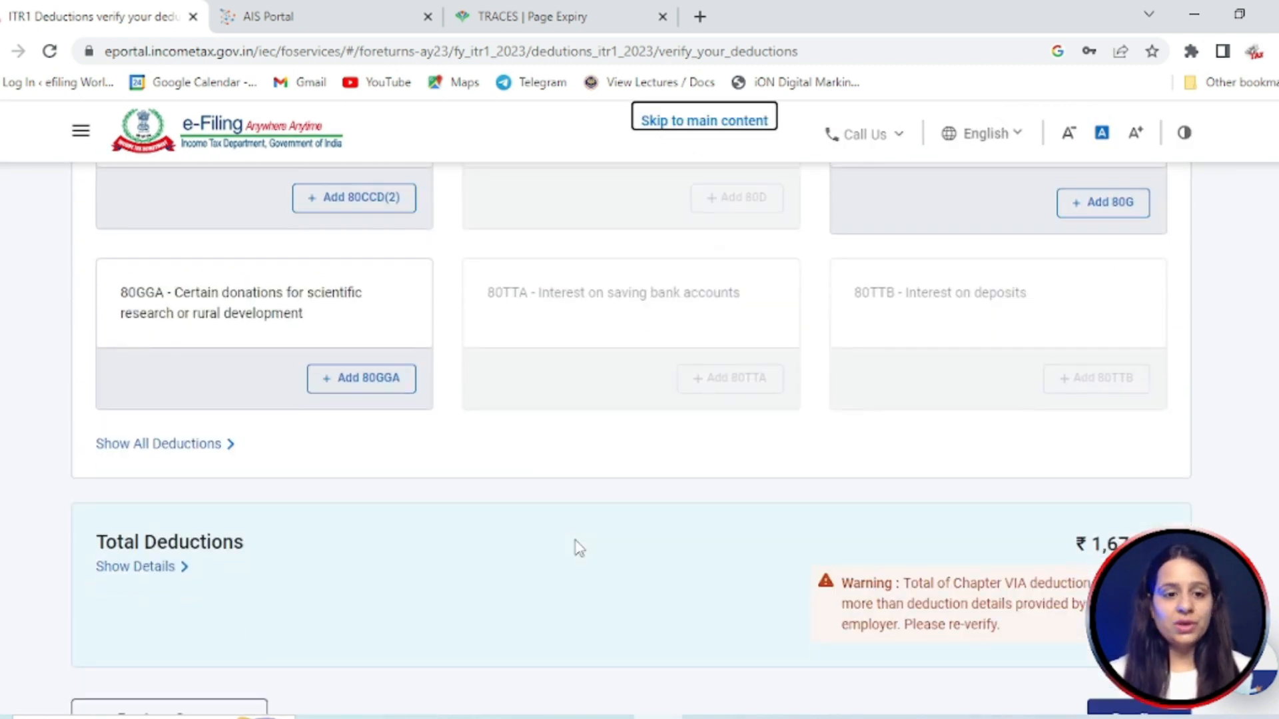
pyautogui.click(1108, 501)
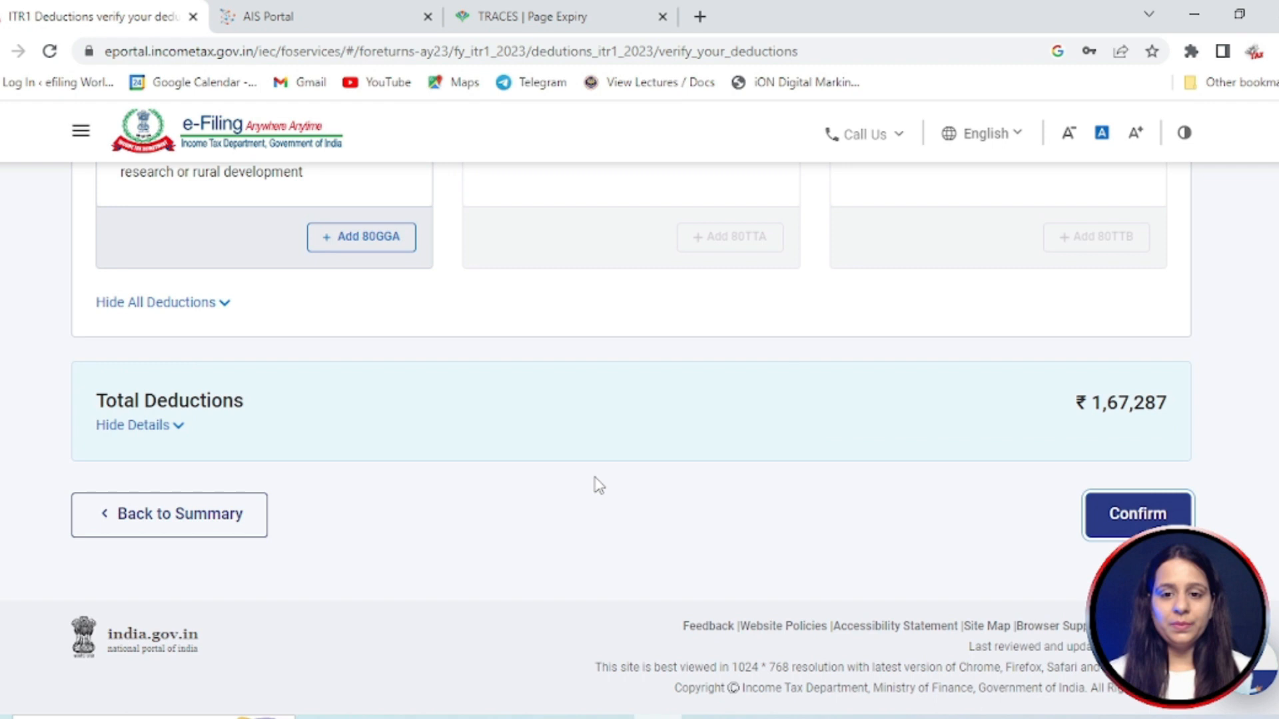
# Open the Tax Paid section, check the TDS, TCS and advance tax totals, and confirm the taxes paid details
pyautogui.scroll(1, 725, 448)
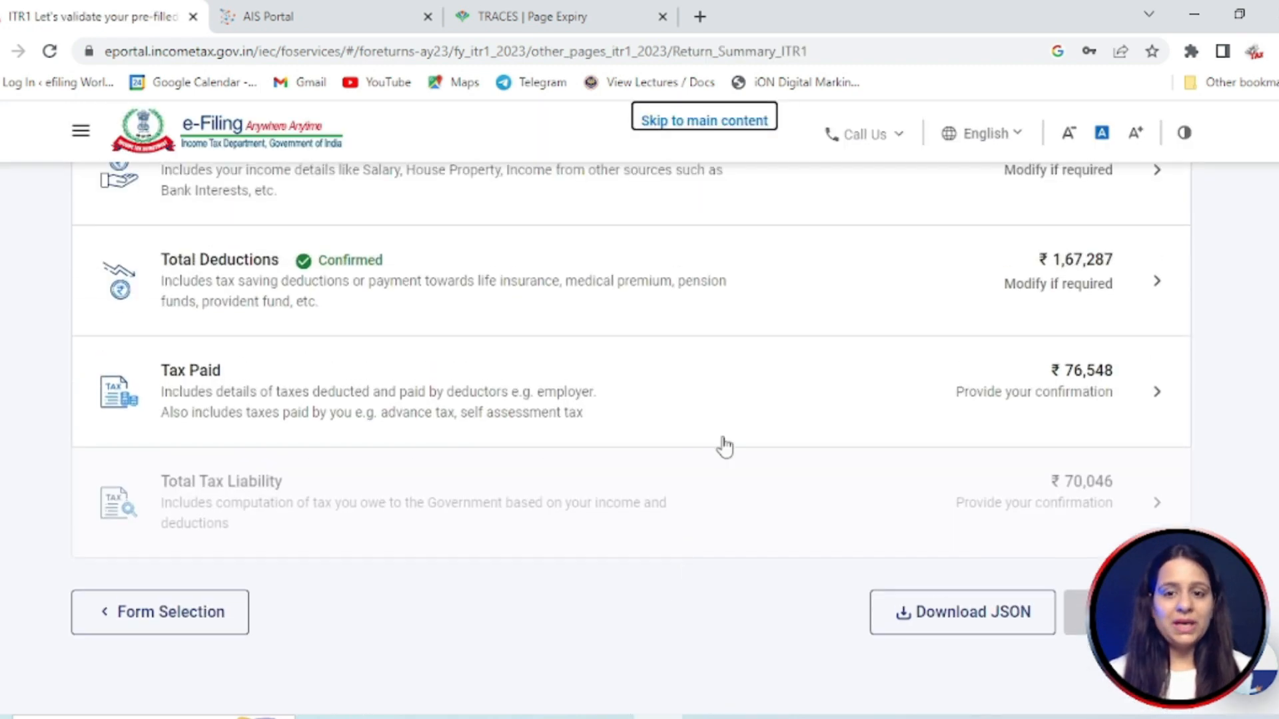
pyautogui.scroll(-1, 491, 490)
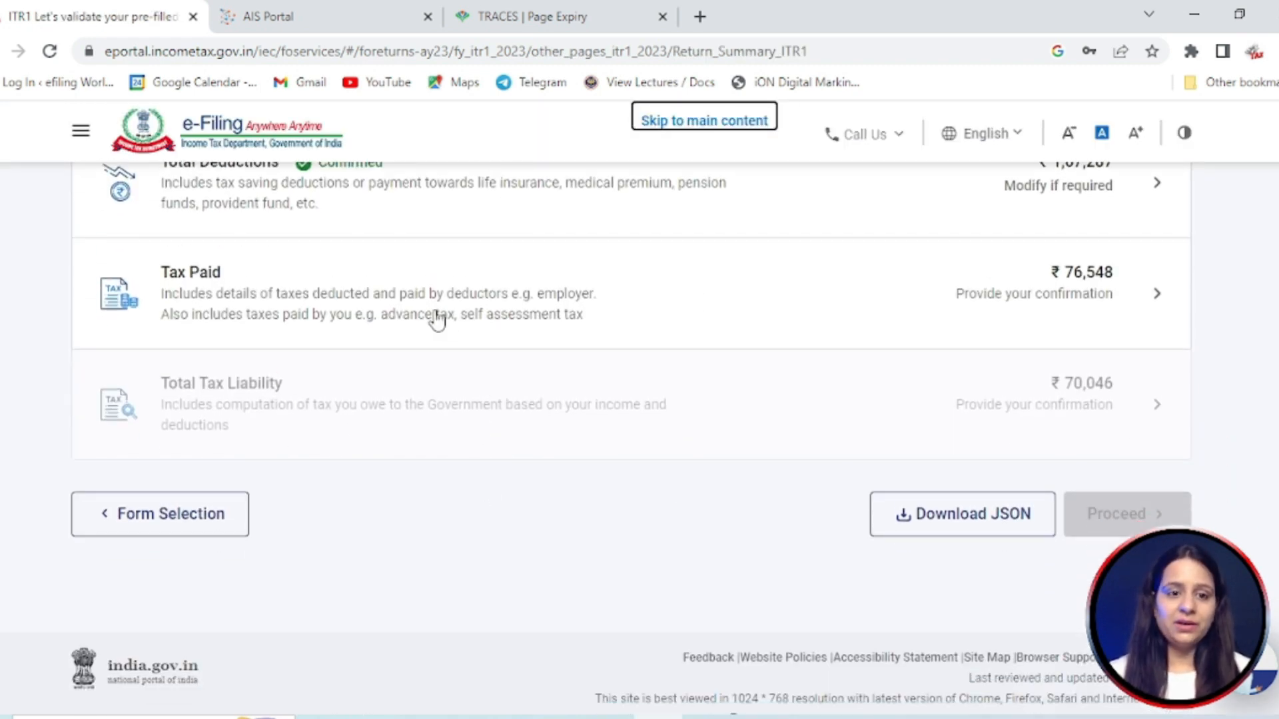
pyautogui.click(388, 314)
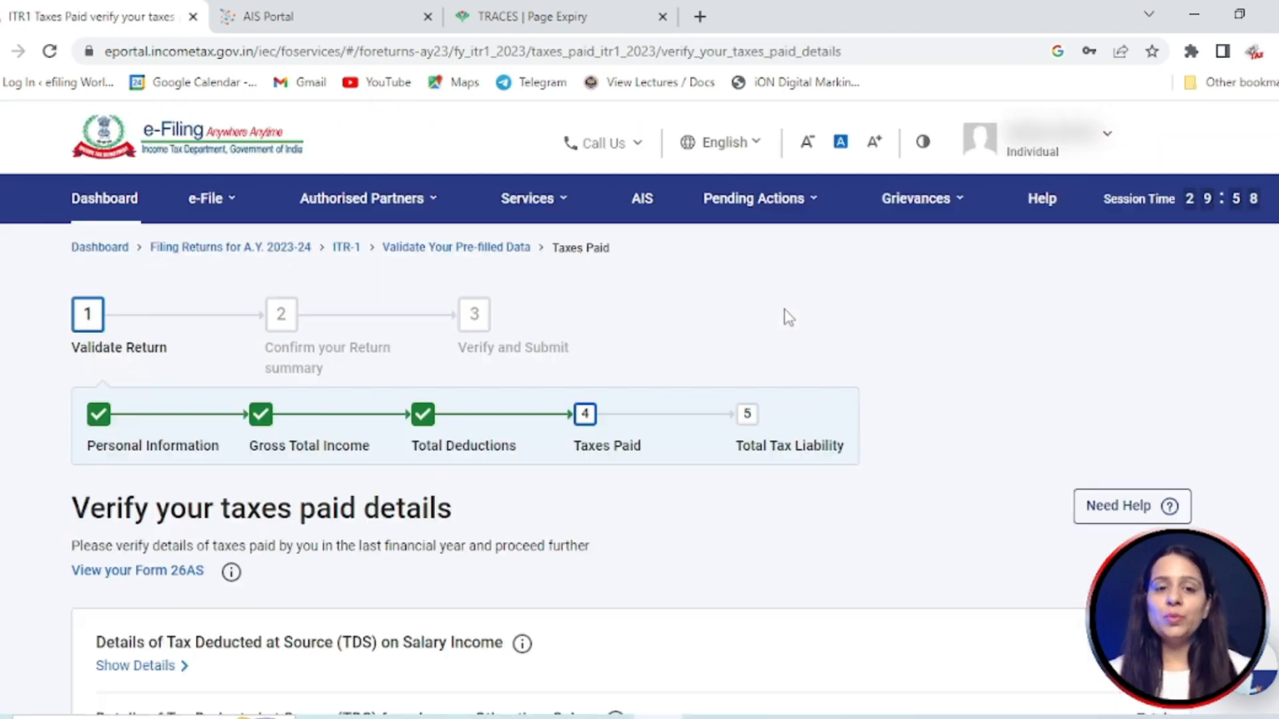
pyautogui.scroll(-5, 776, 536)
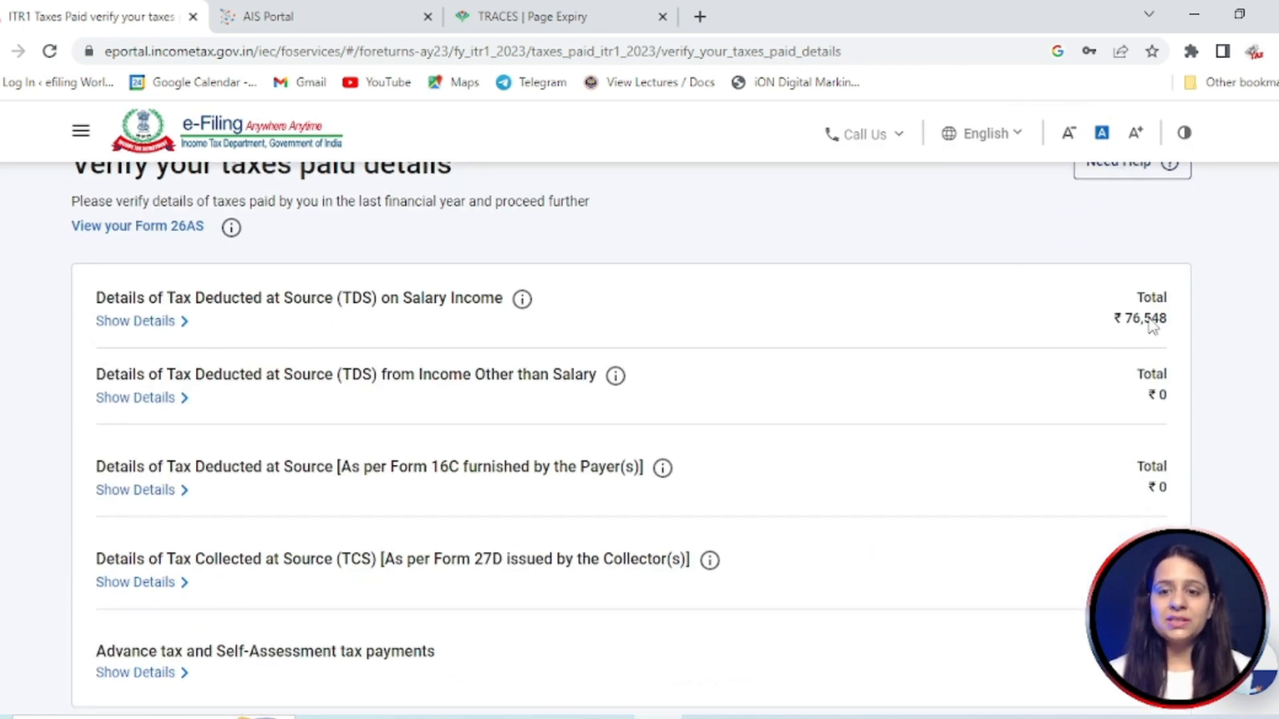
pyautogui.scroll(-4, 906, 393)
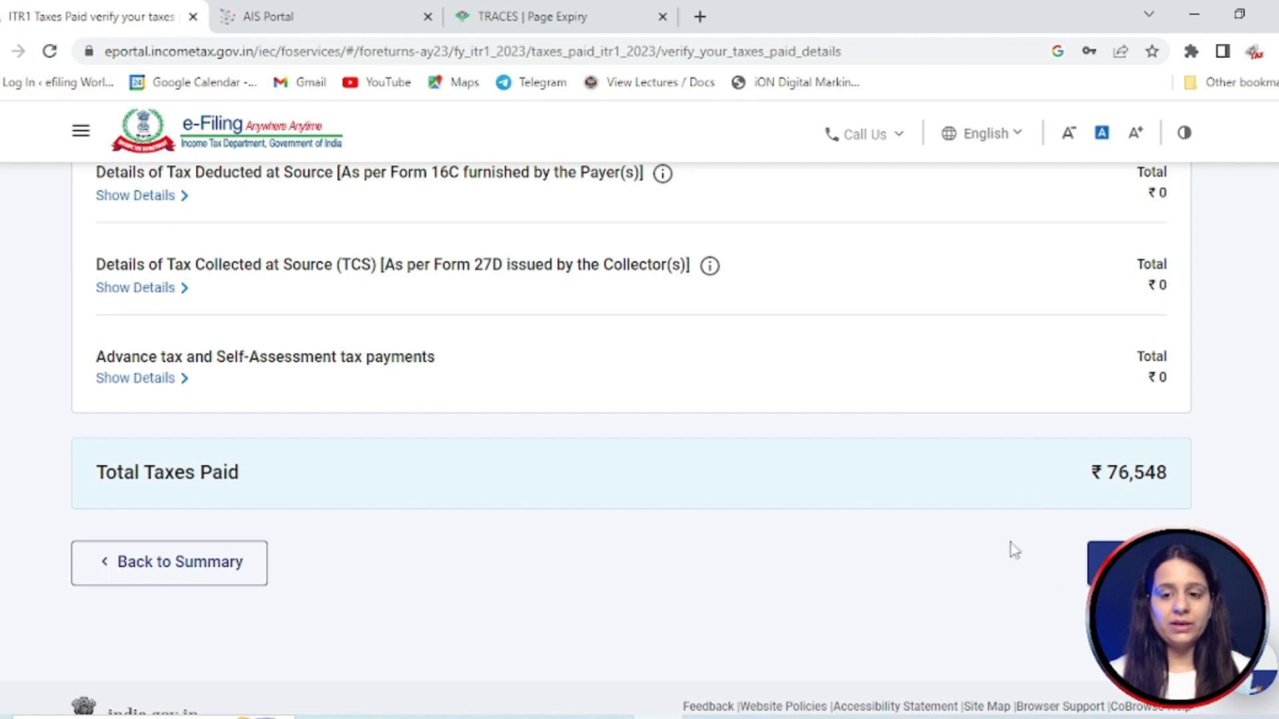
pyautogui.click(1132, 564)
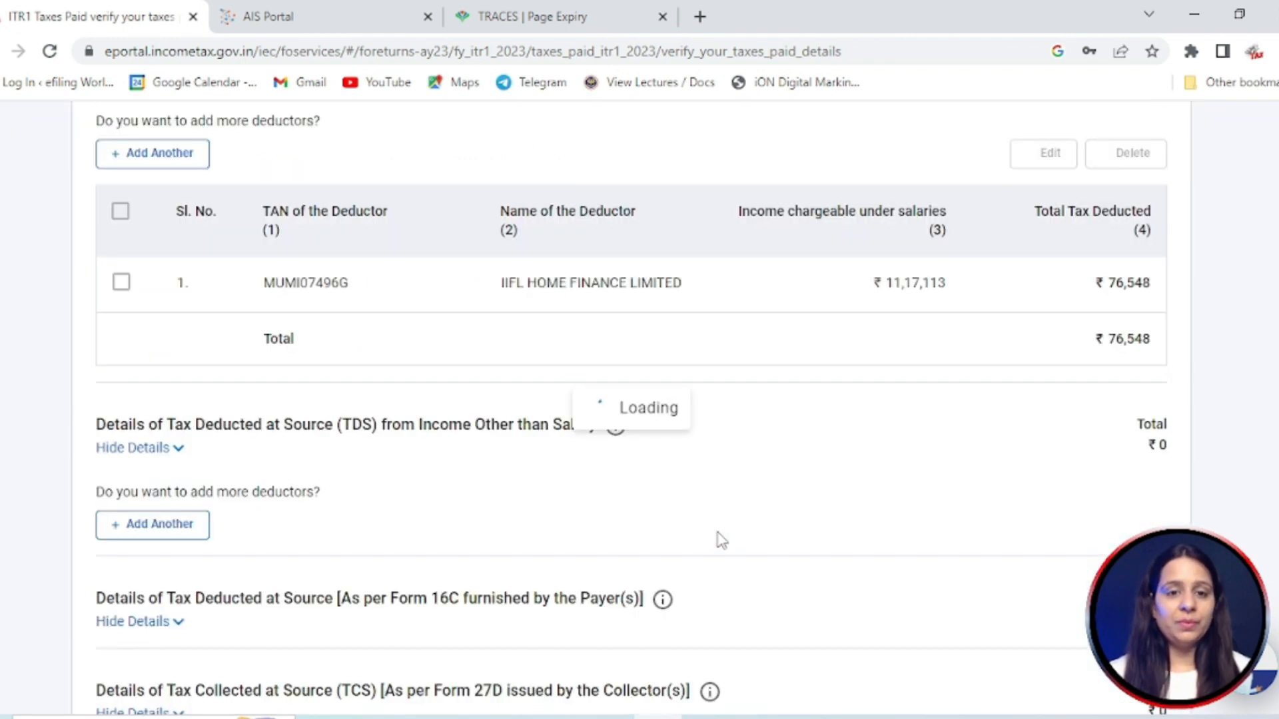
# Open Total Tax Liability, review the computation of income and tax, and confirm the liability details
pyautogui.click(1079, 478)
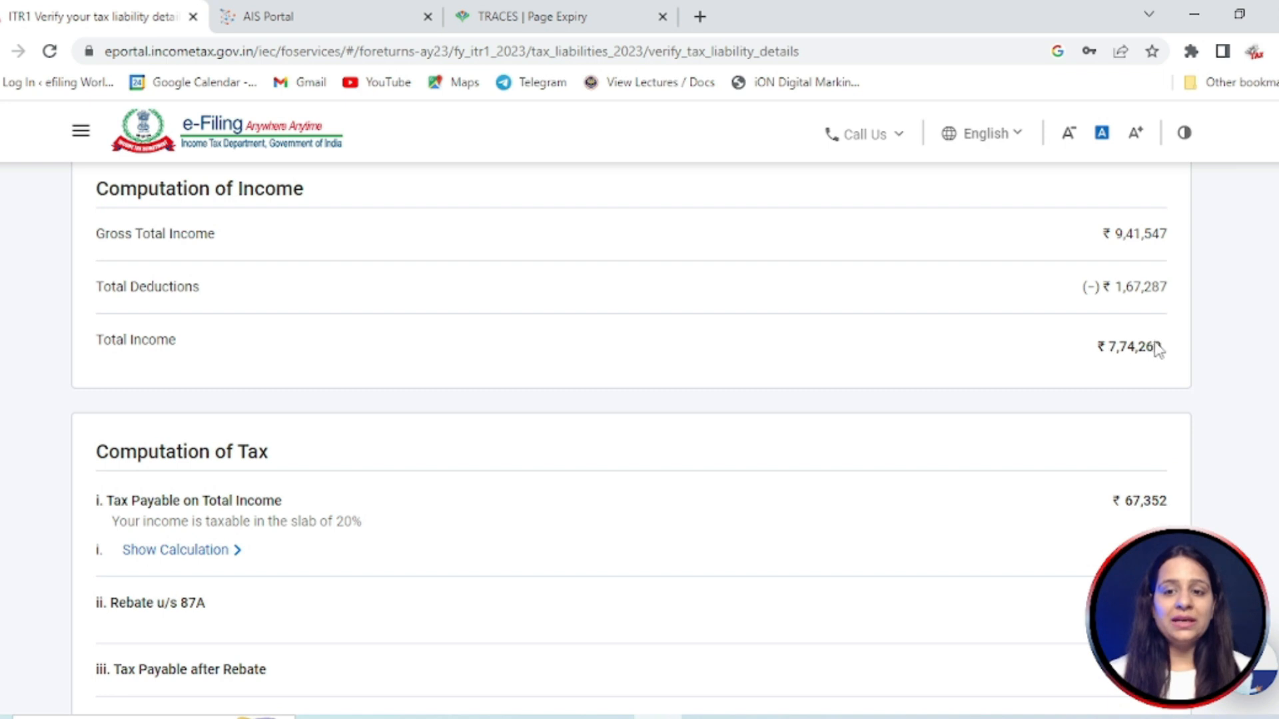
pyautogui.scroll(-3, 1003, 392)
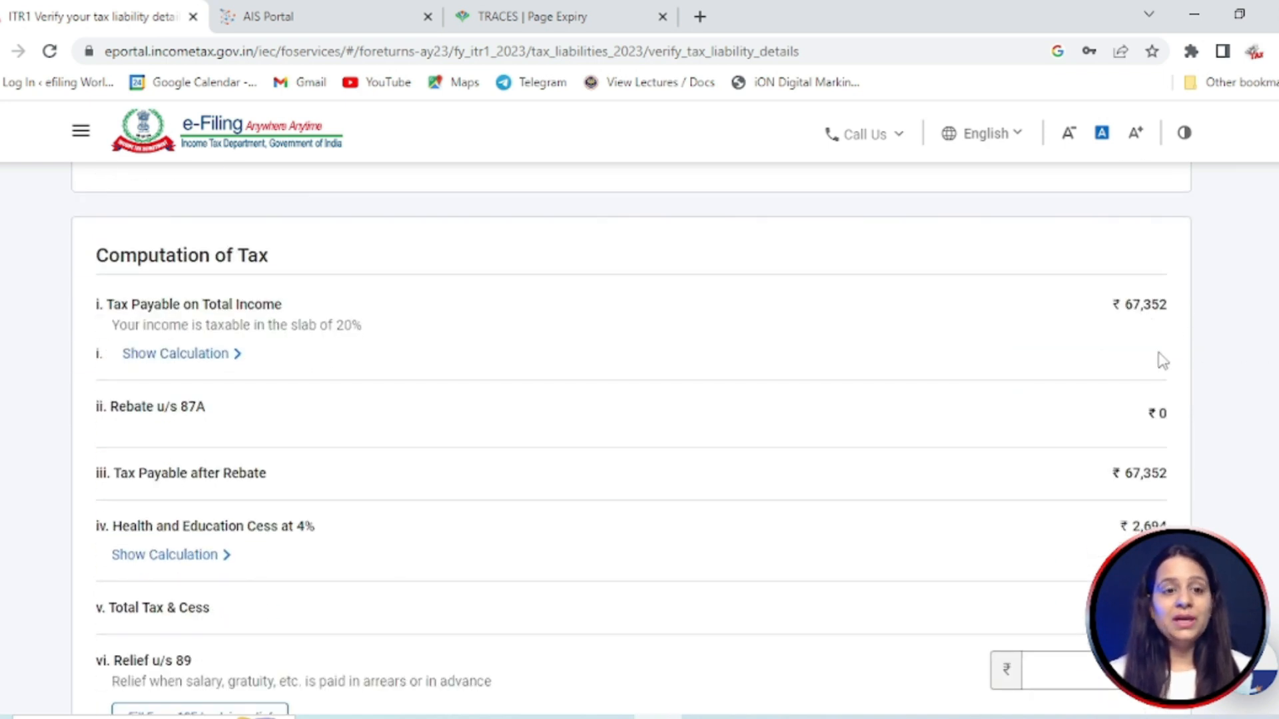
pyautogui.scroll(-1, 1150, 372)
pyautogui.scroll(-2, 1152, 371)
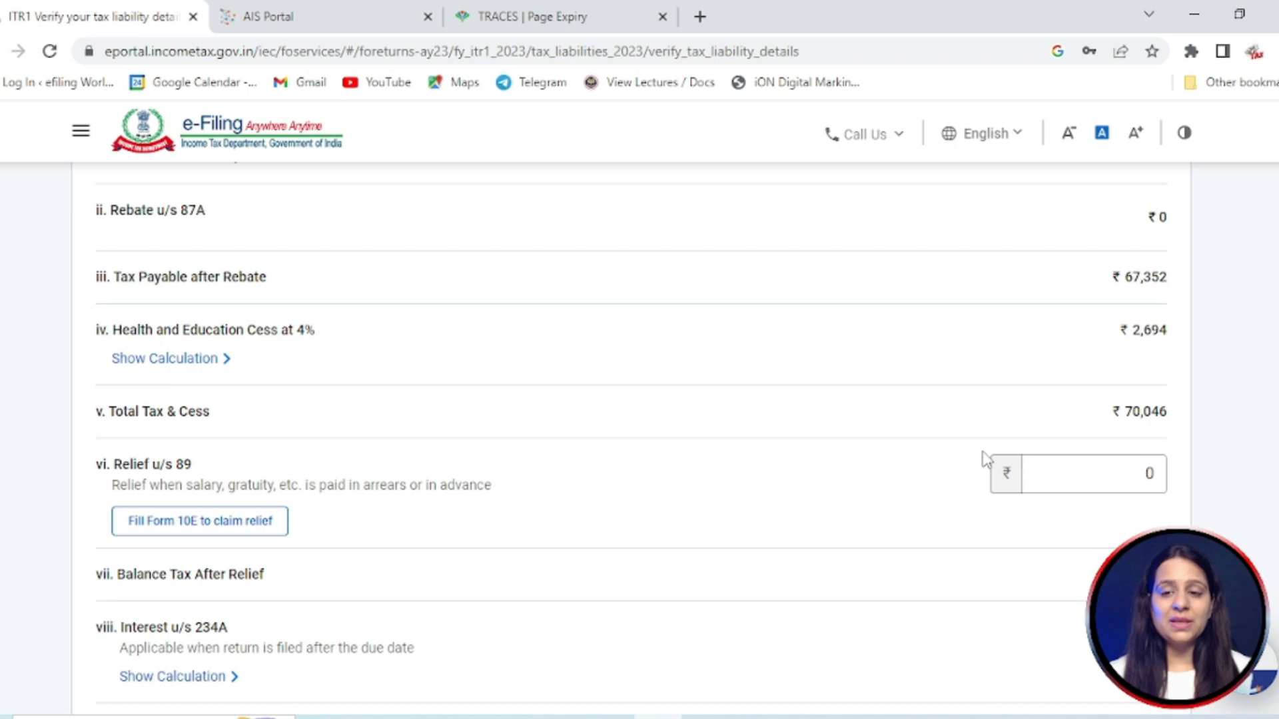
pyautogui.scroll(-5, 980, 459)
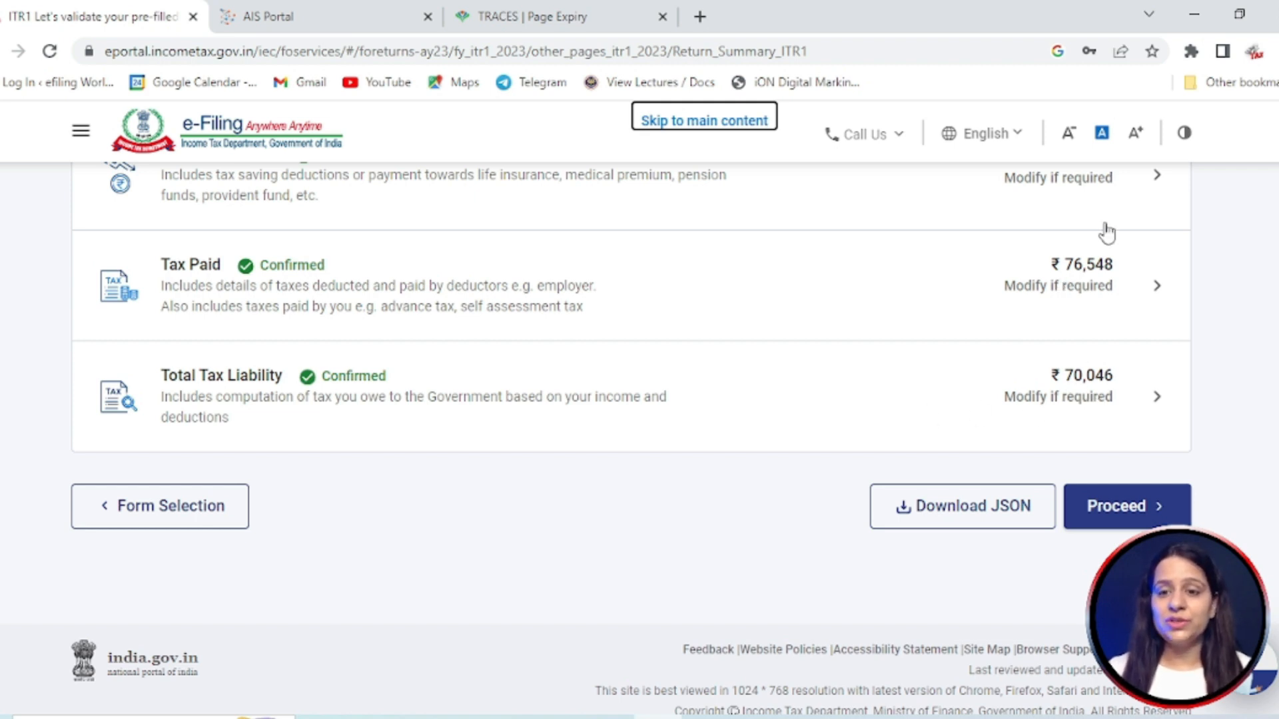
# Proceed from the return summary to the tax summary, check the refund and tax calculation, and open the return preview
pyautogui.click(1079, 508)
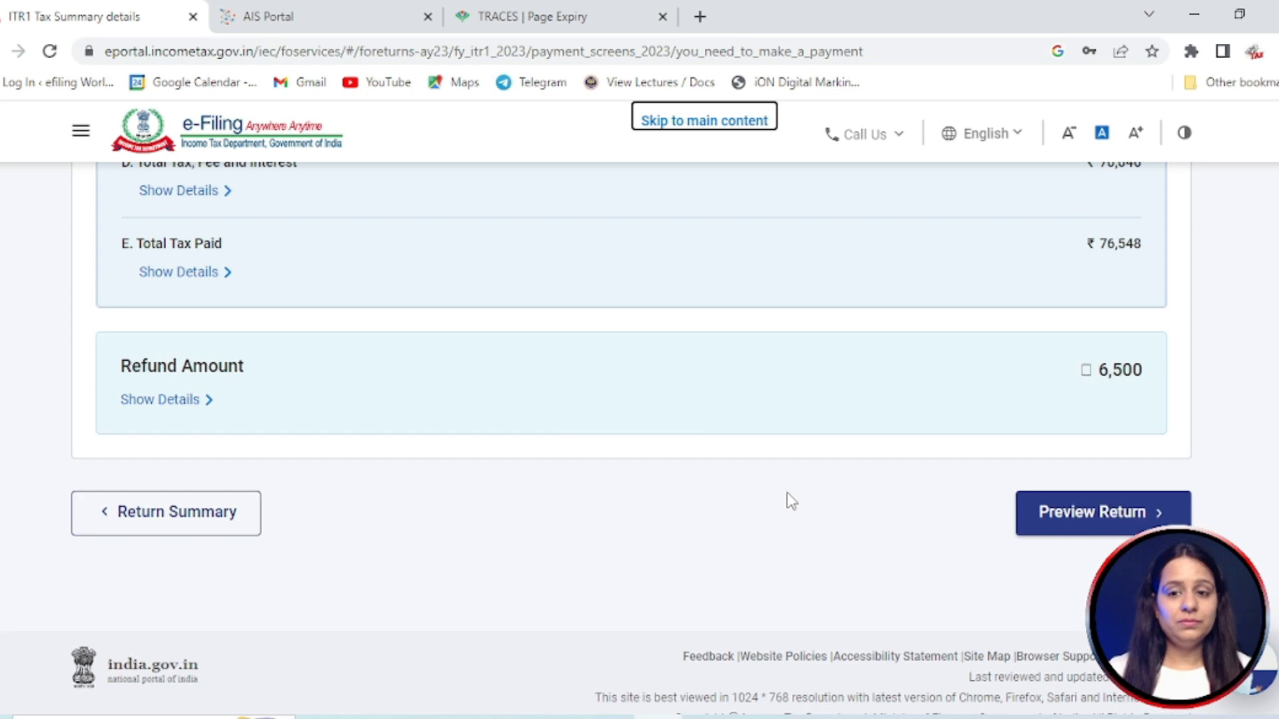
pyautogui.moveTo(70, 401); pyautogui.dragTo(579, 379)
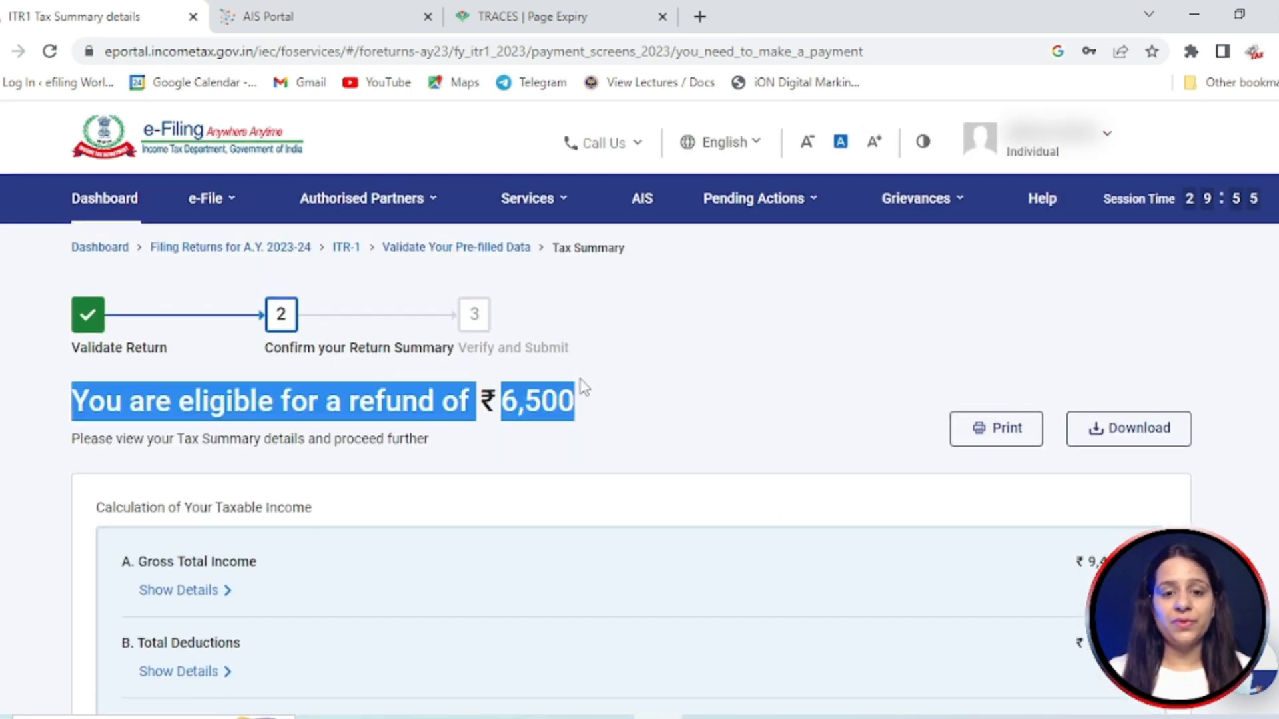
pyautogui.click(703, 371)
pyautogui.scroll(-3, 1131, 213)
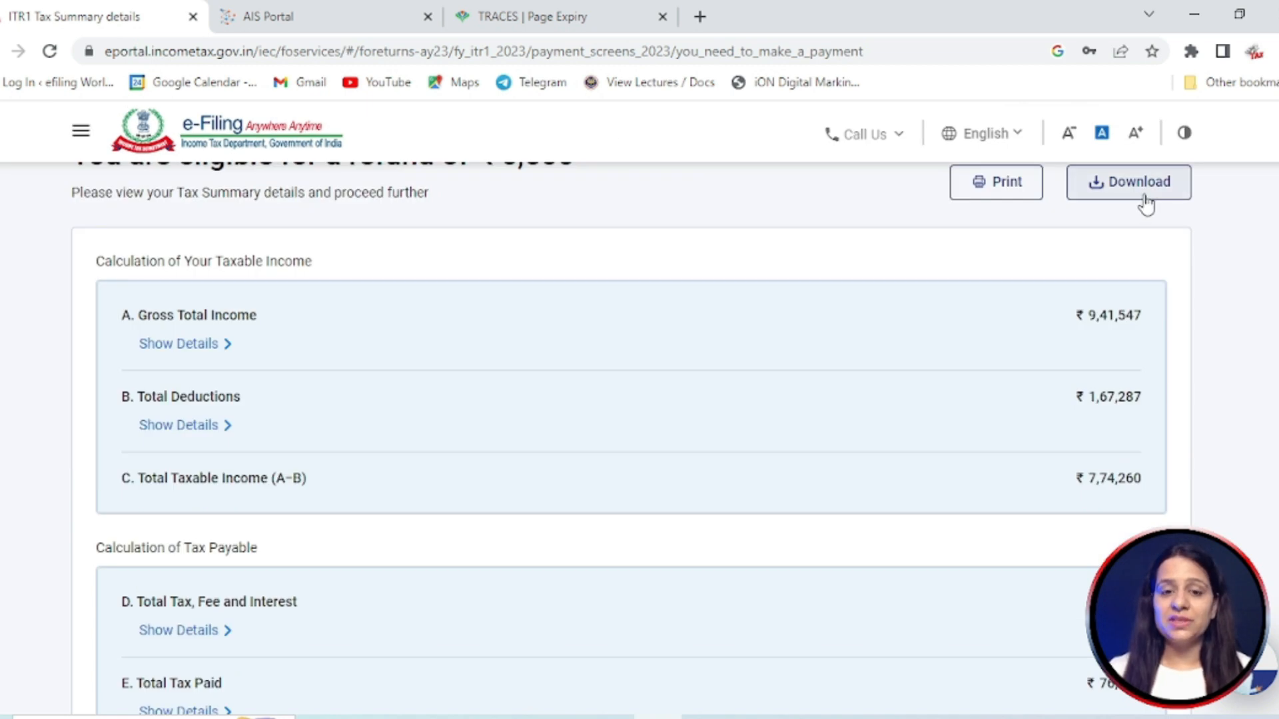
pyautogui.scroll(-7, 989, 497)
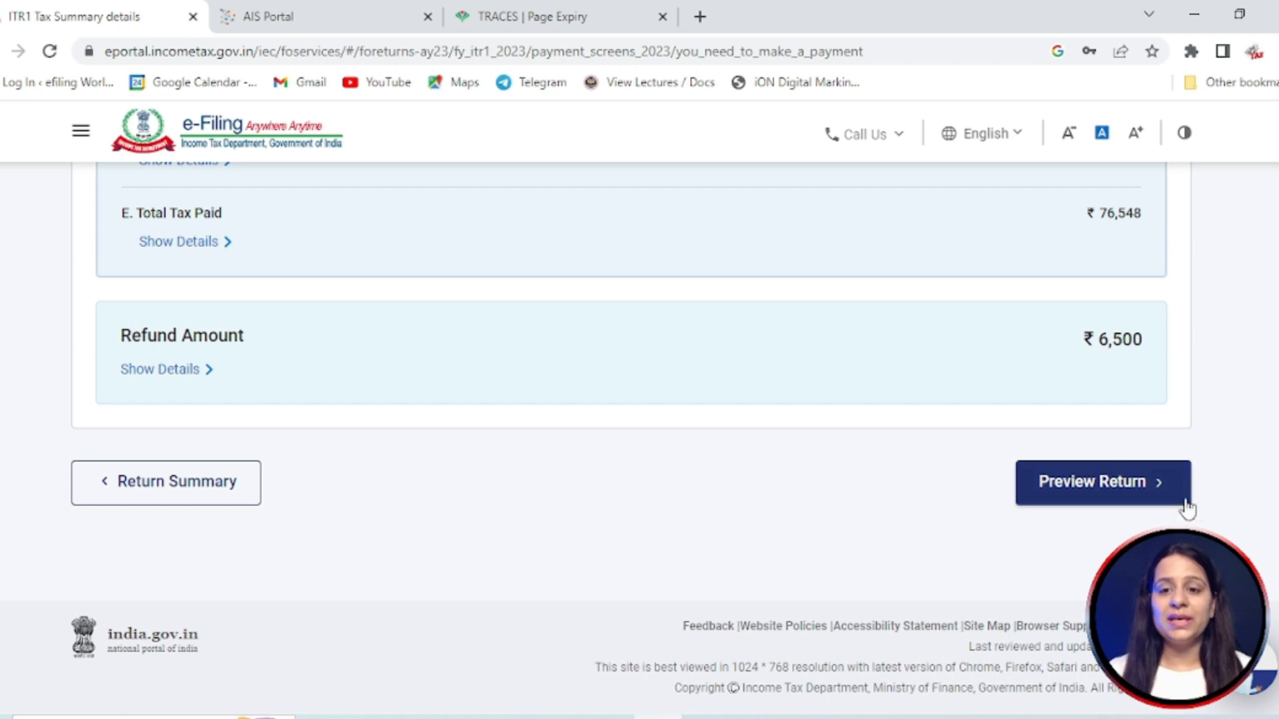
pyautogui.click(1122, 489)
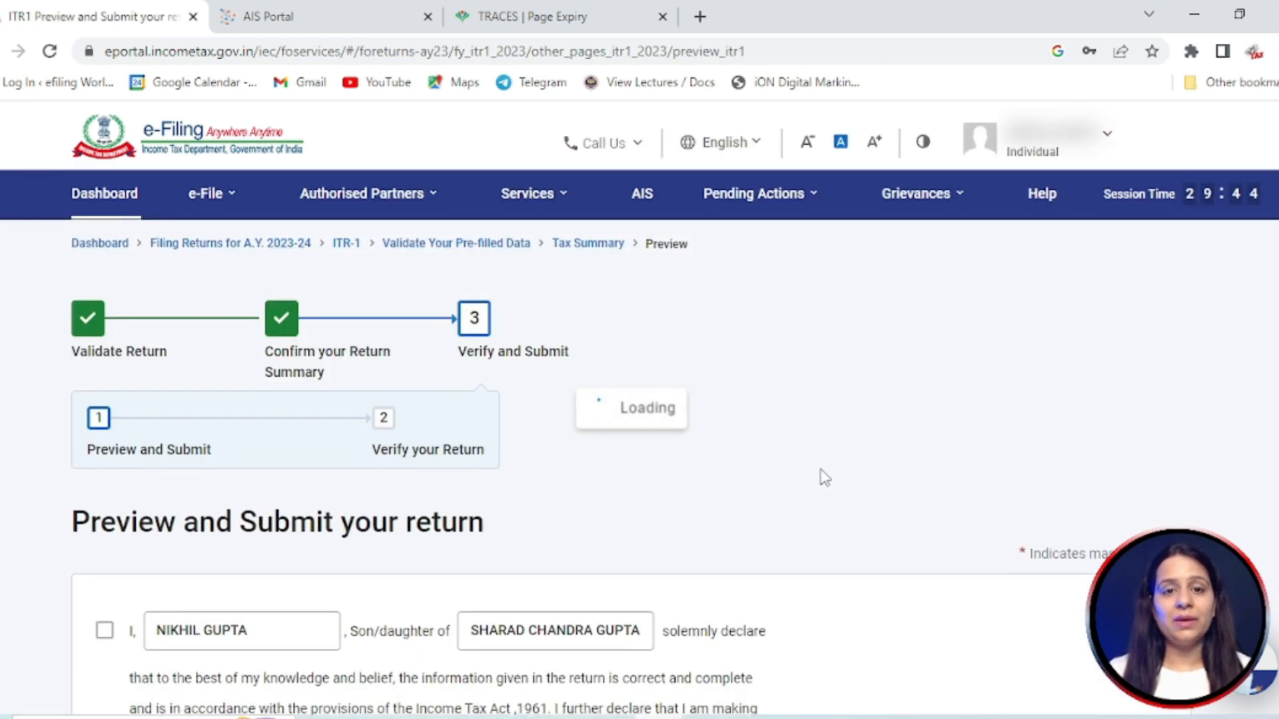
# Accept the declaration in the capacity of Self, leave the TRP details blank, and submit the return for validation
pyautogui.scroll(-4, 825, 478)
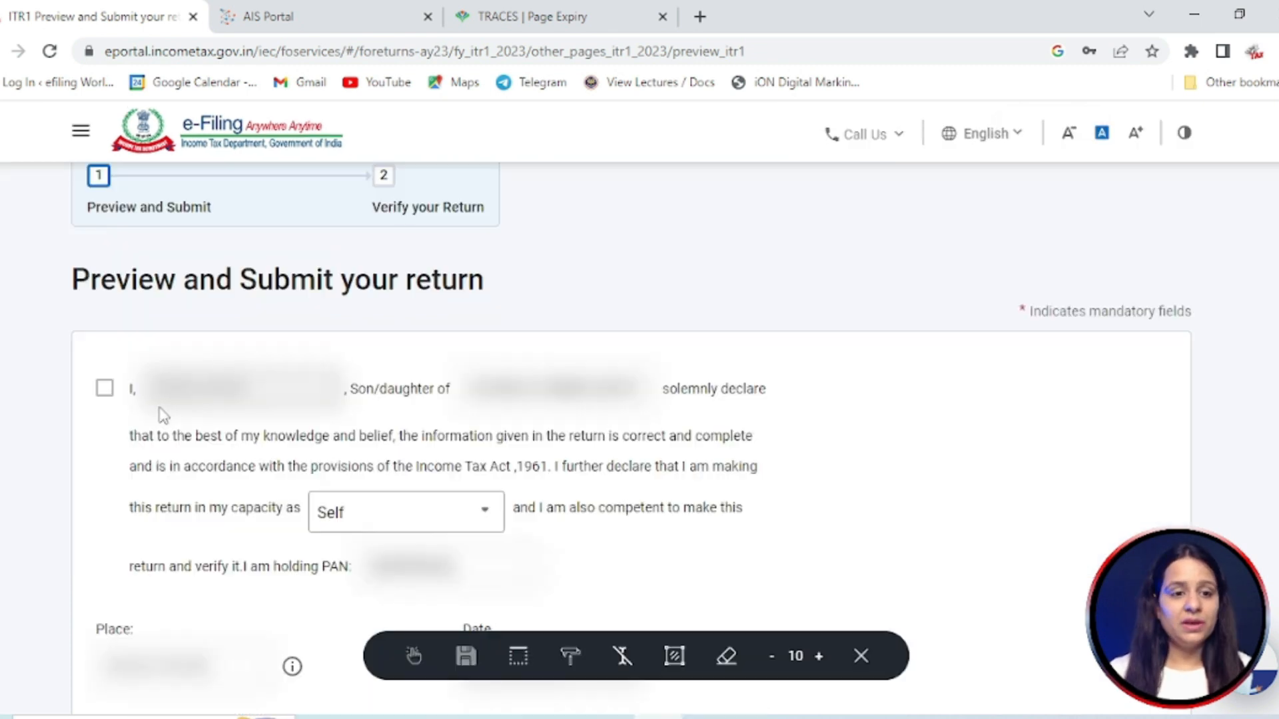
pyautogui.click(105, 388)
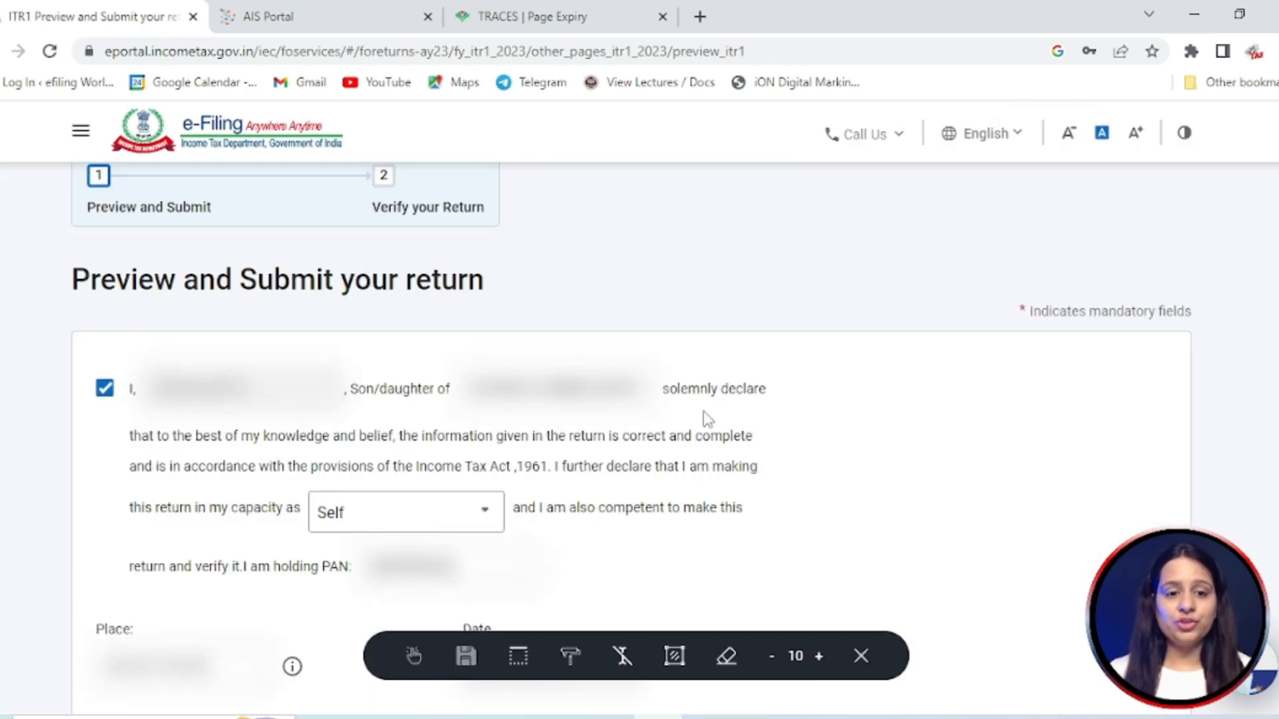
pyautogui.scroll(-8, 731, 423)
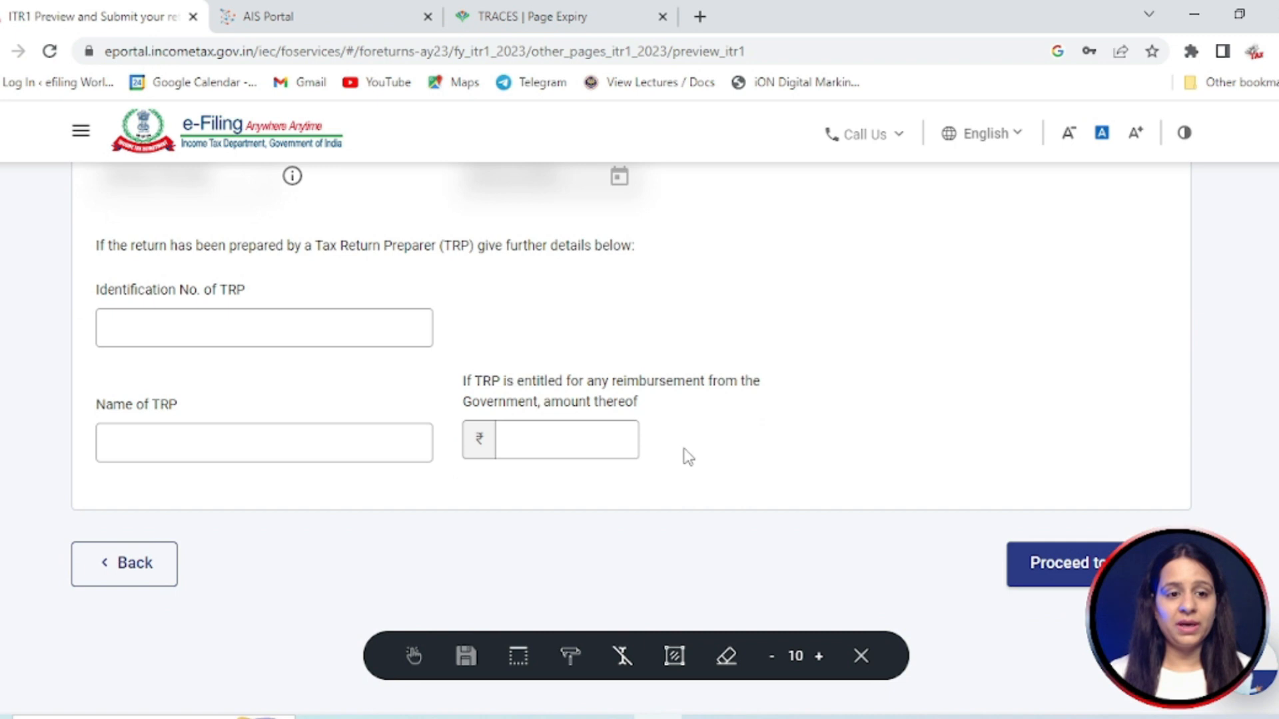
pyautogui.scroll(-2, 685, 454)
pyautogui.click(1117, 460)
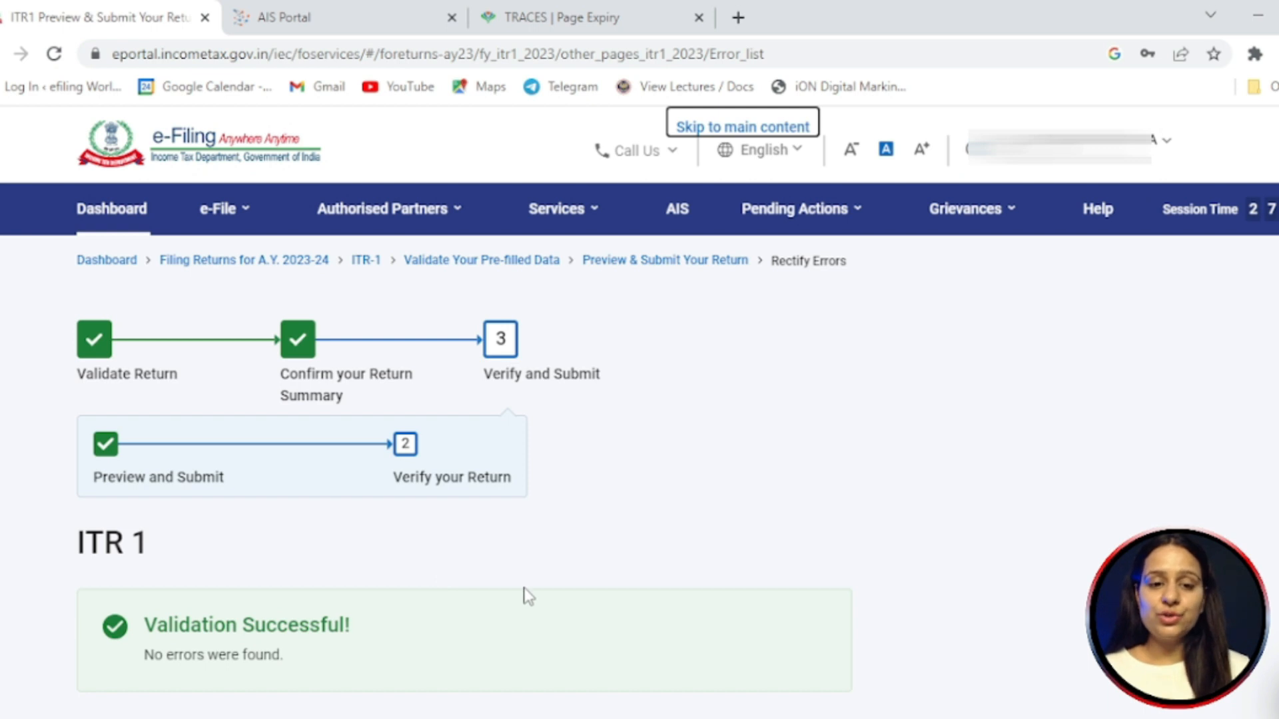
pyautogui.scroll(-3, 523, 597)
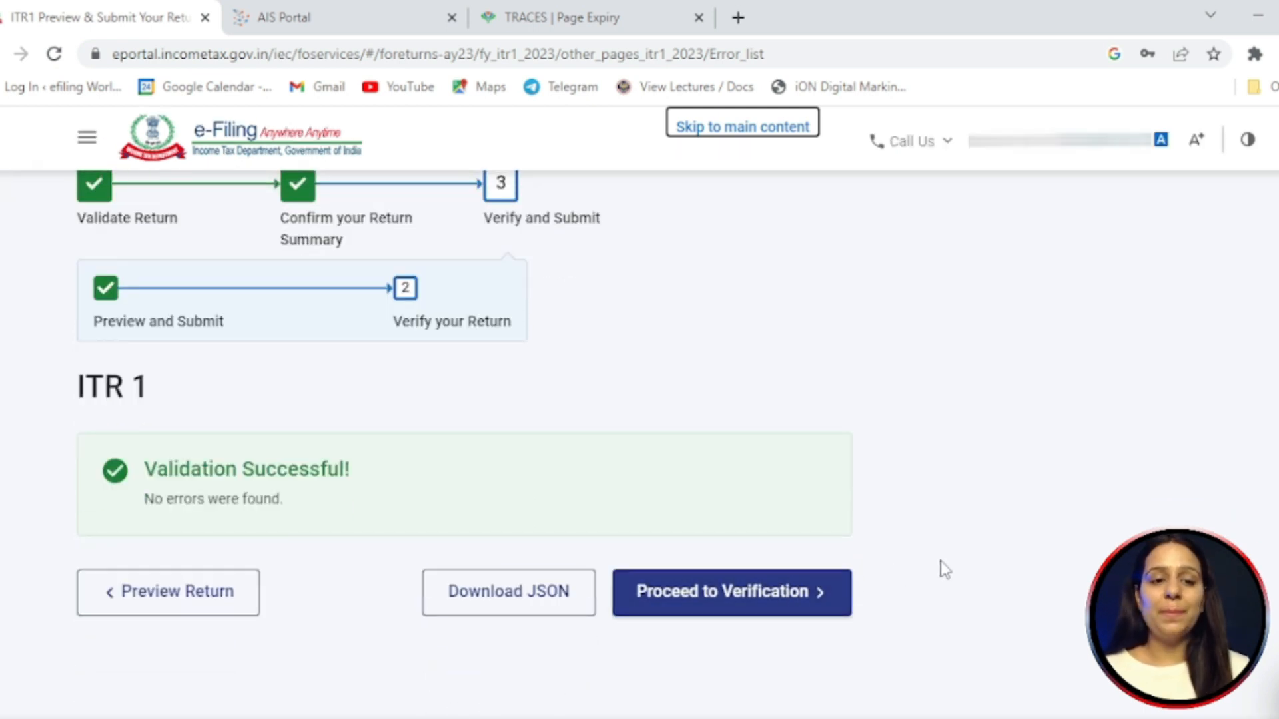
pyautogui.scroll(3, 802, 563)
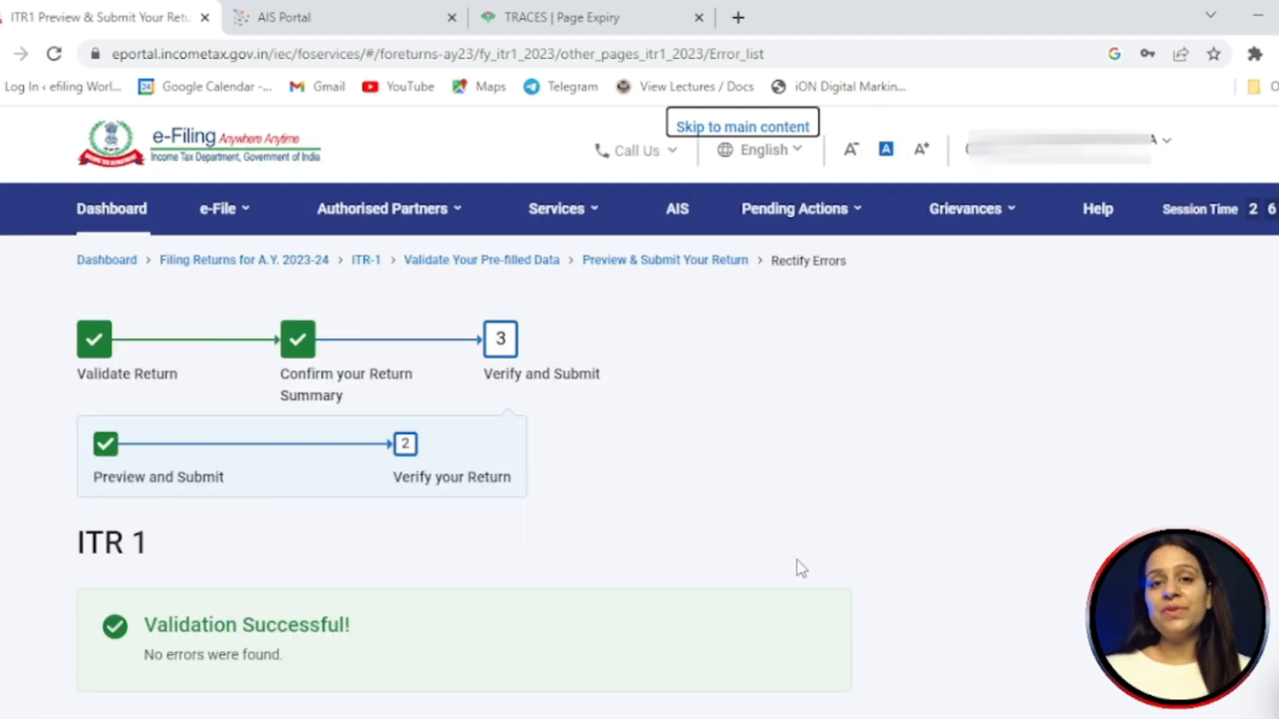